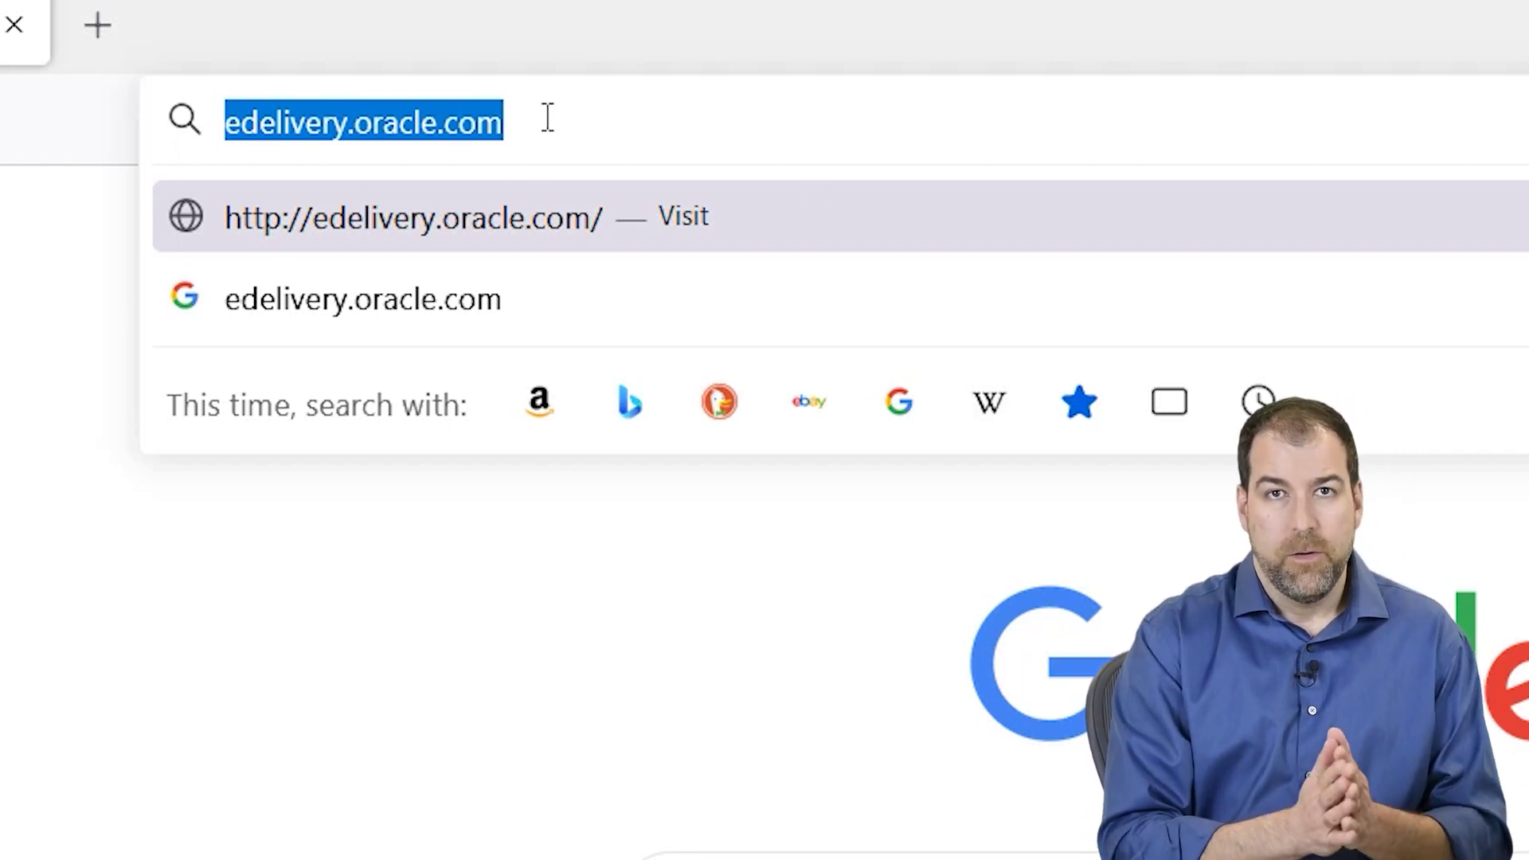
# - Go to edelivery.oracle.com, look at Create Account, then sign in with an existing Oracle account
pyautogui.press('Return')
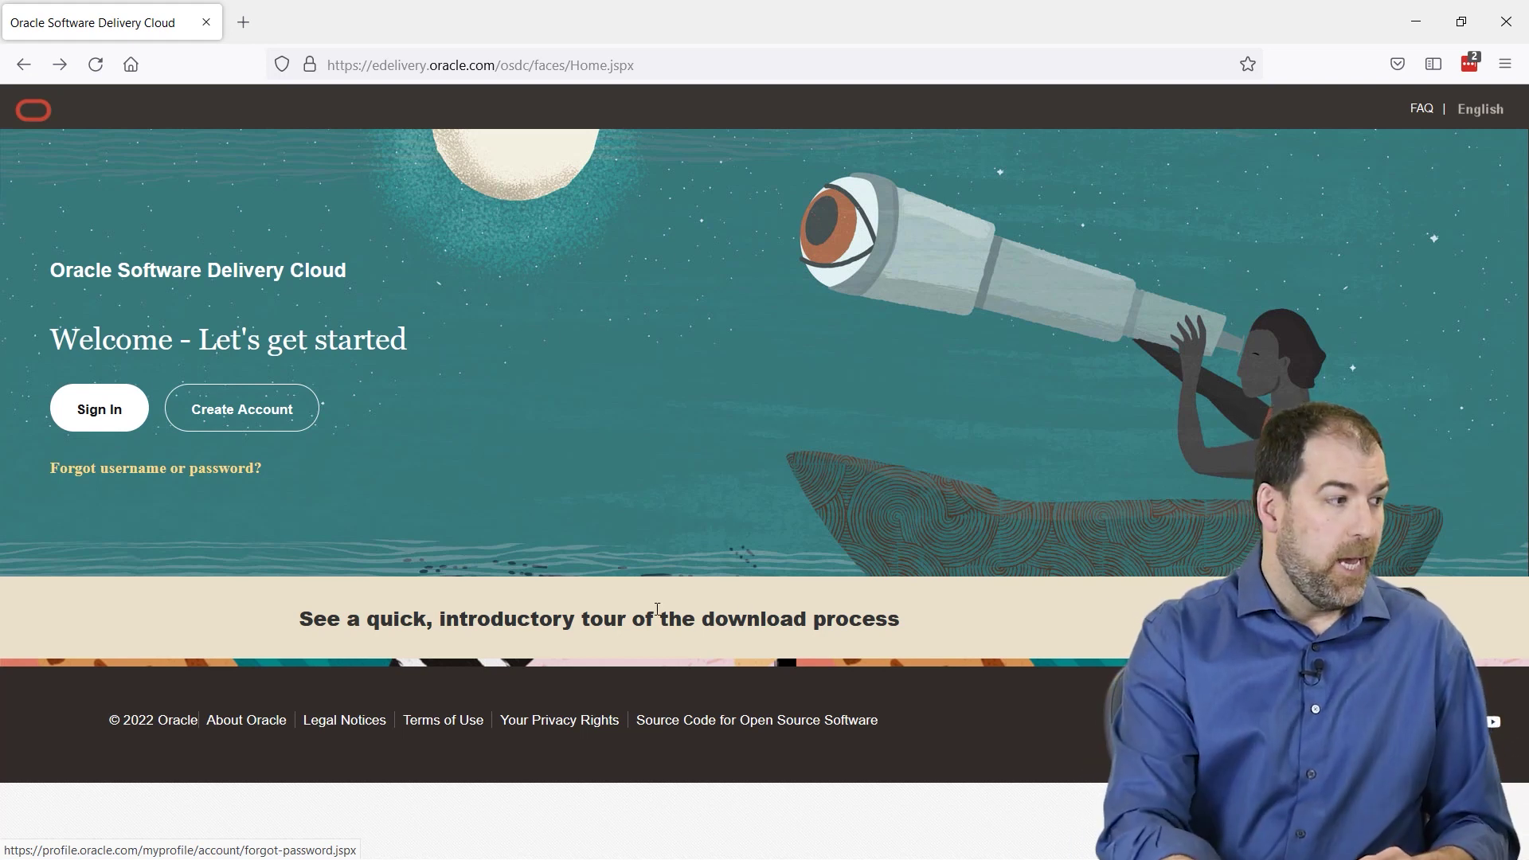
pyautogui.click(226, 418)
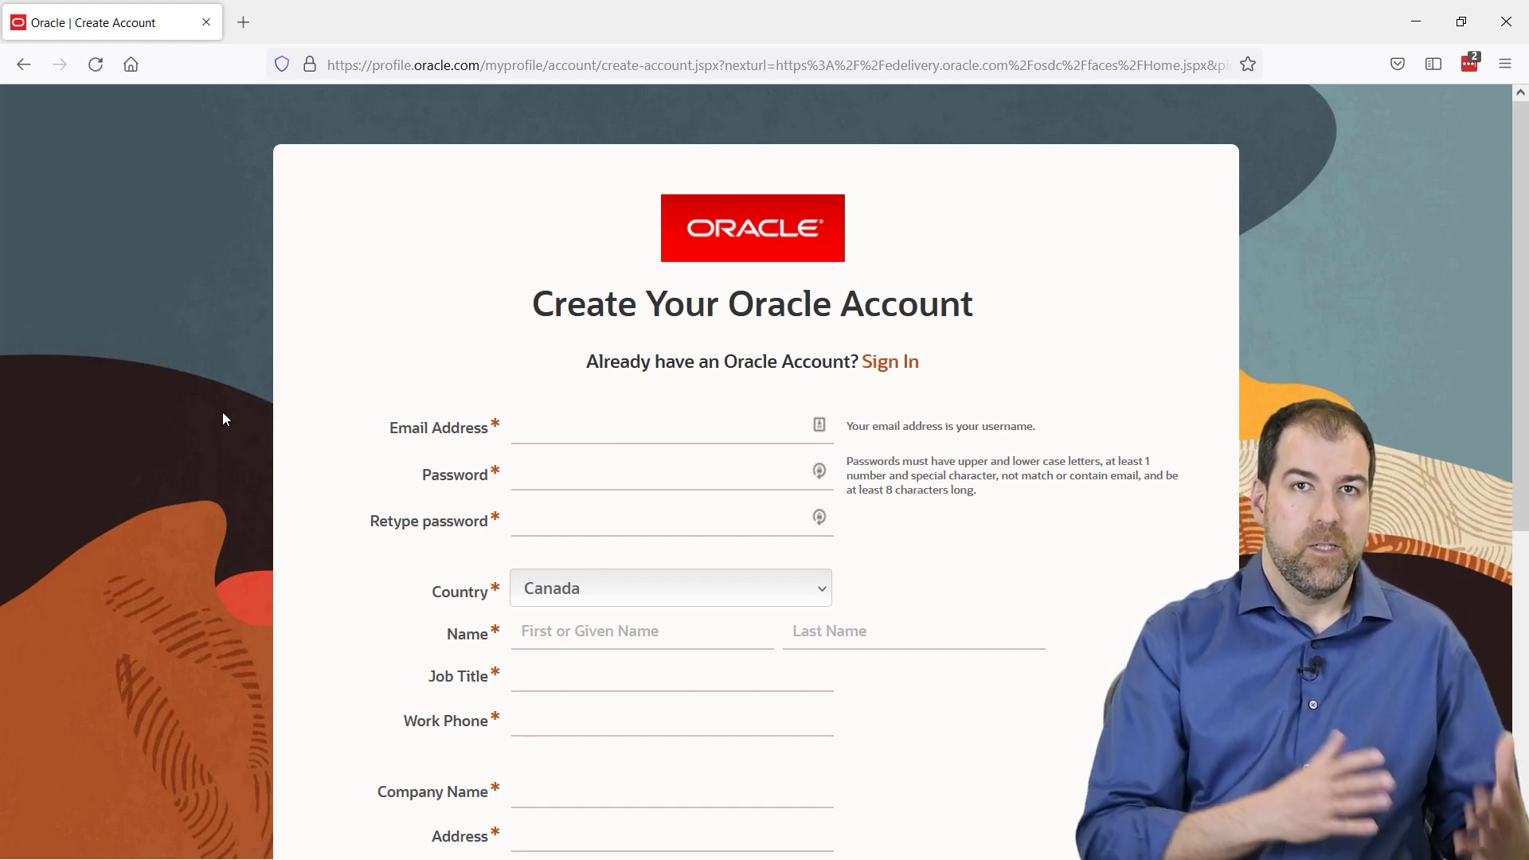
pyautogui.click(885, 363)
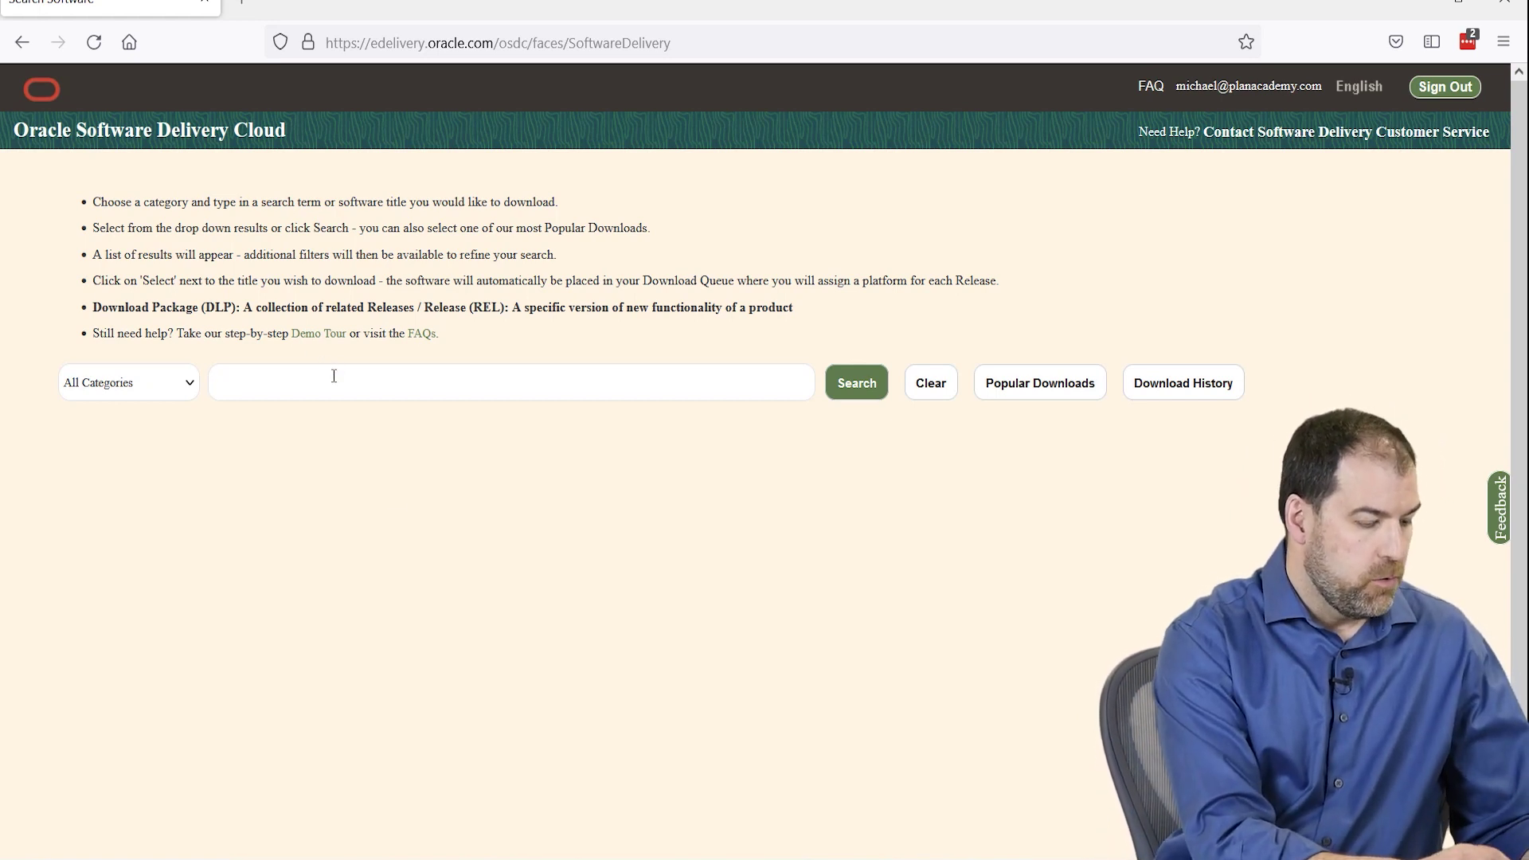
# - Search 'p6', select Primavera P6 Professional Project Management, and queue the 21.12.0.0.0 package
pyautogui.write('p6')
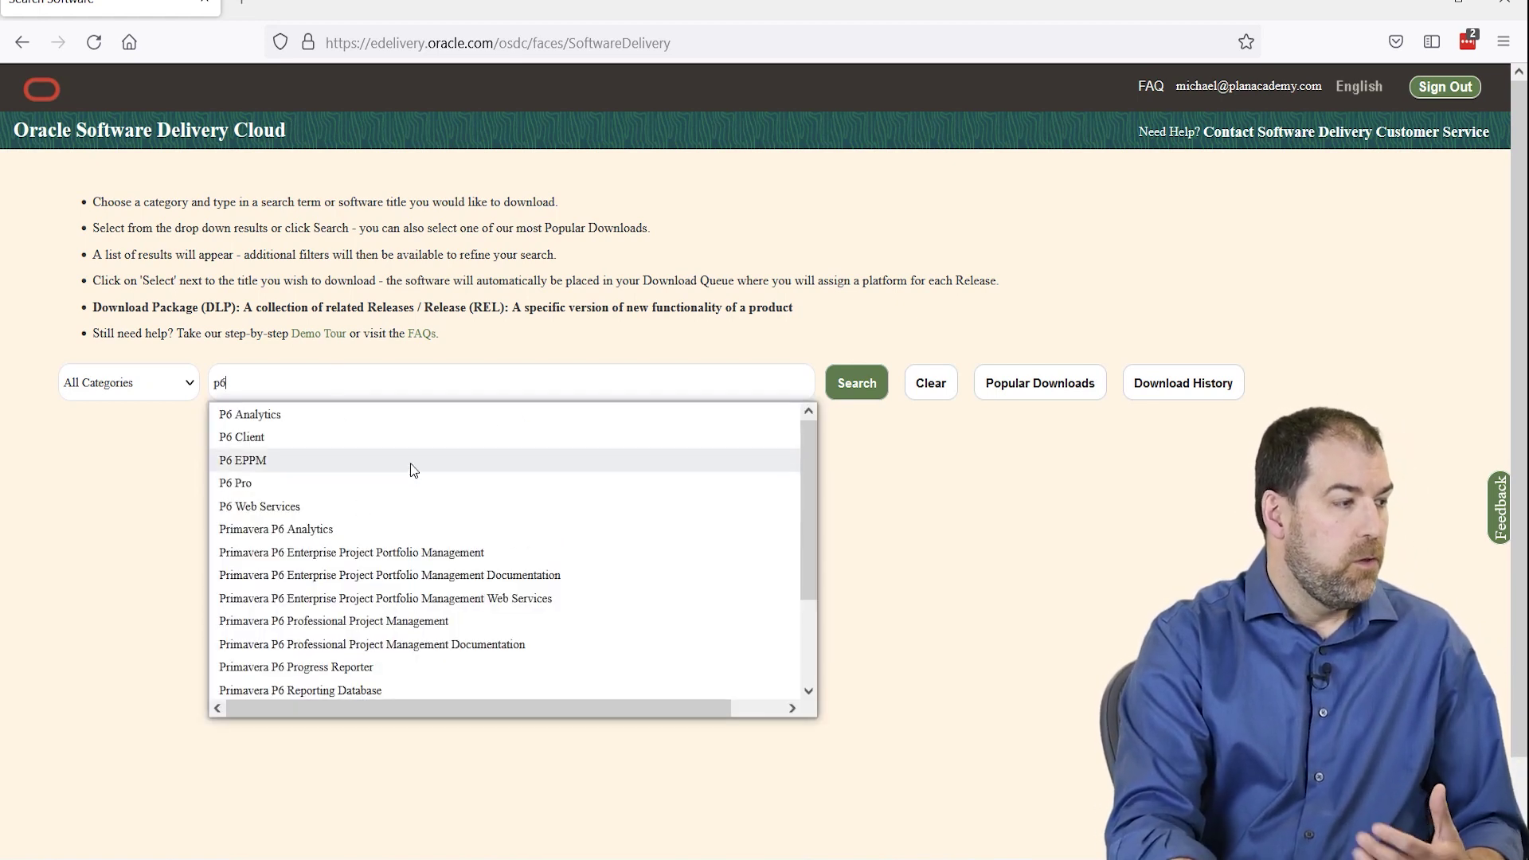
pyautogui.scroll(-1, 450, 529)
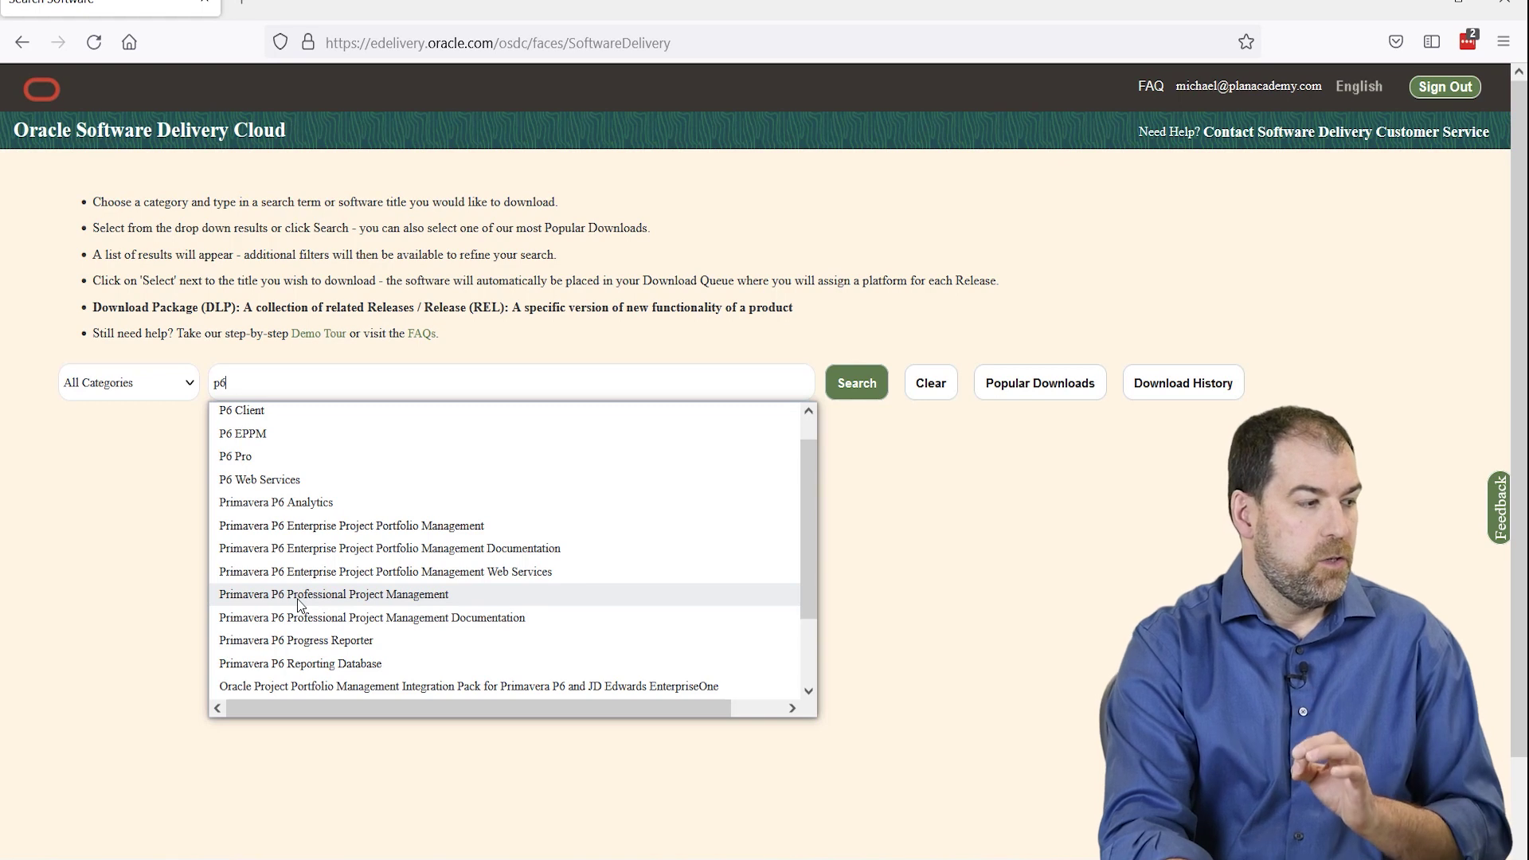
pyautogui.click(420, 598)
pyautogui.click(870, 395)
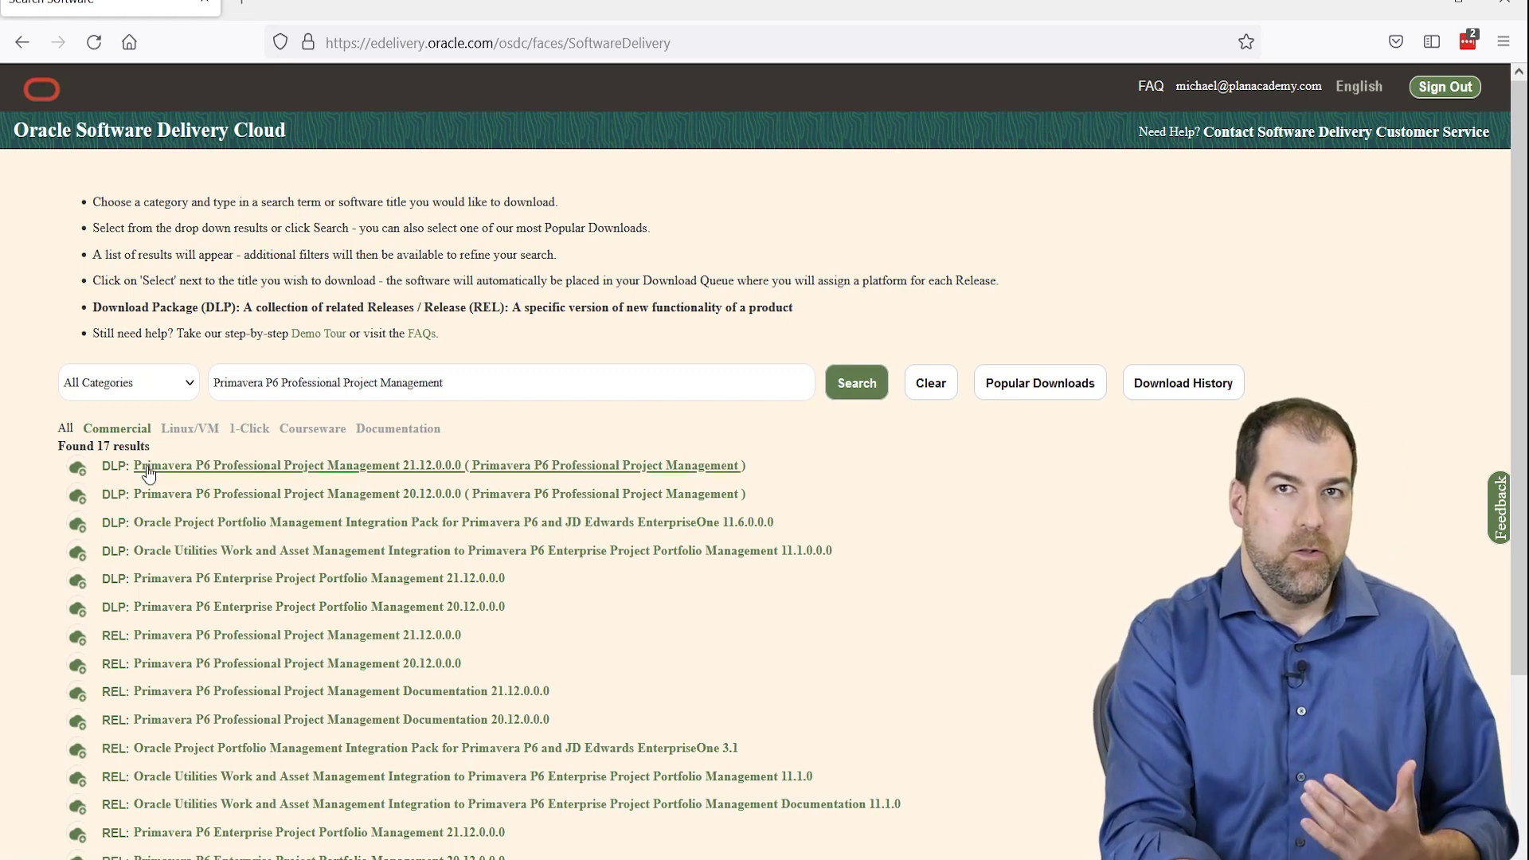
pyautogui.click(309, 470)
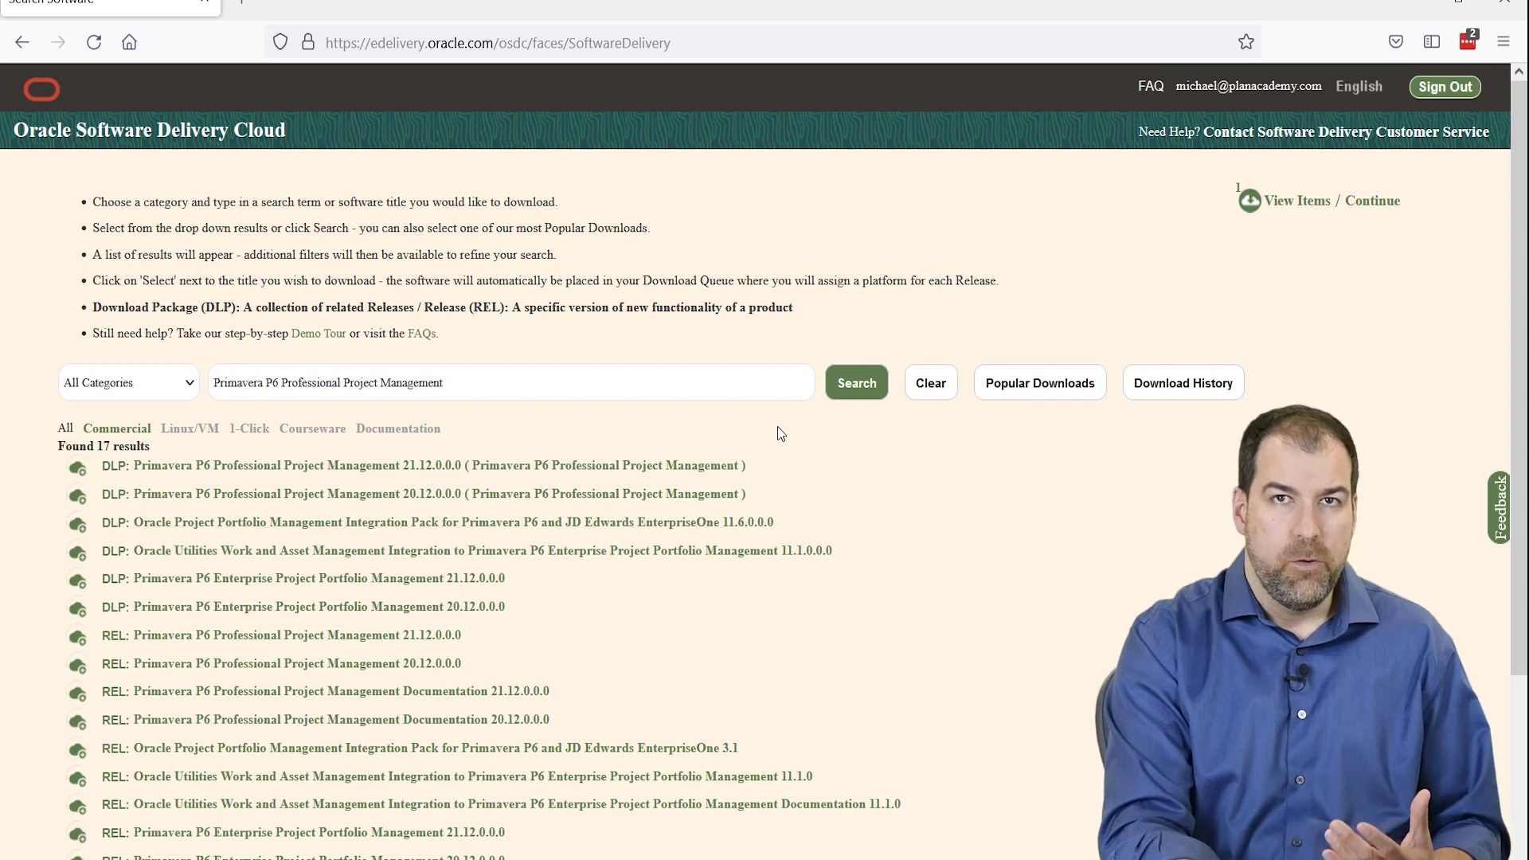
# - Set the queued P6 release to Microsoft Windows x64 (64-bit), excluding Documentation, and continue
pyautogui.click(1290, 207)
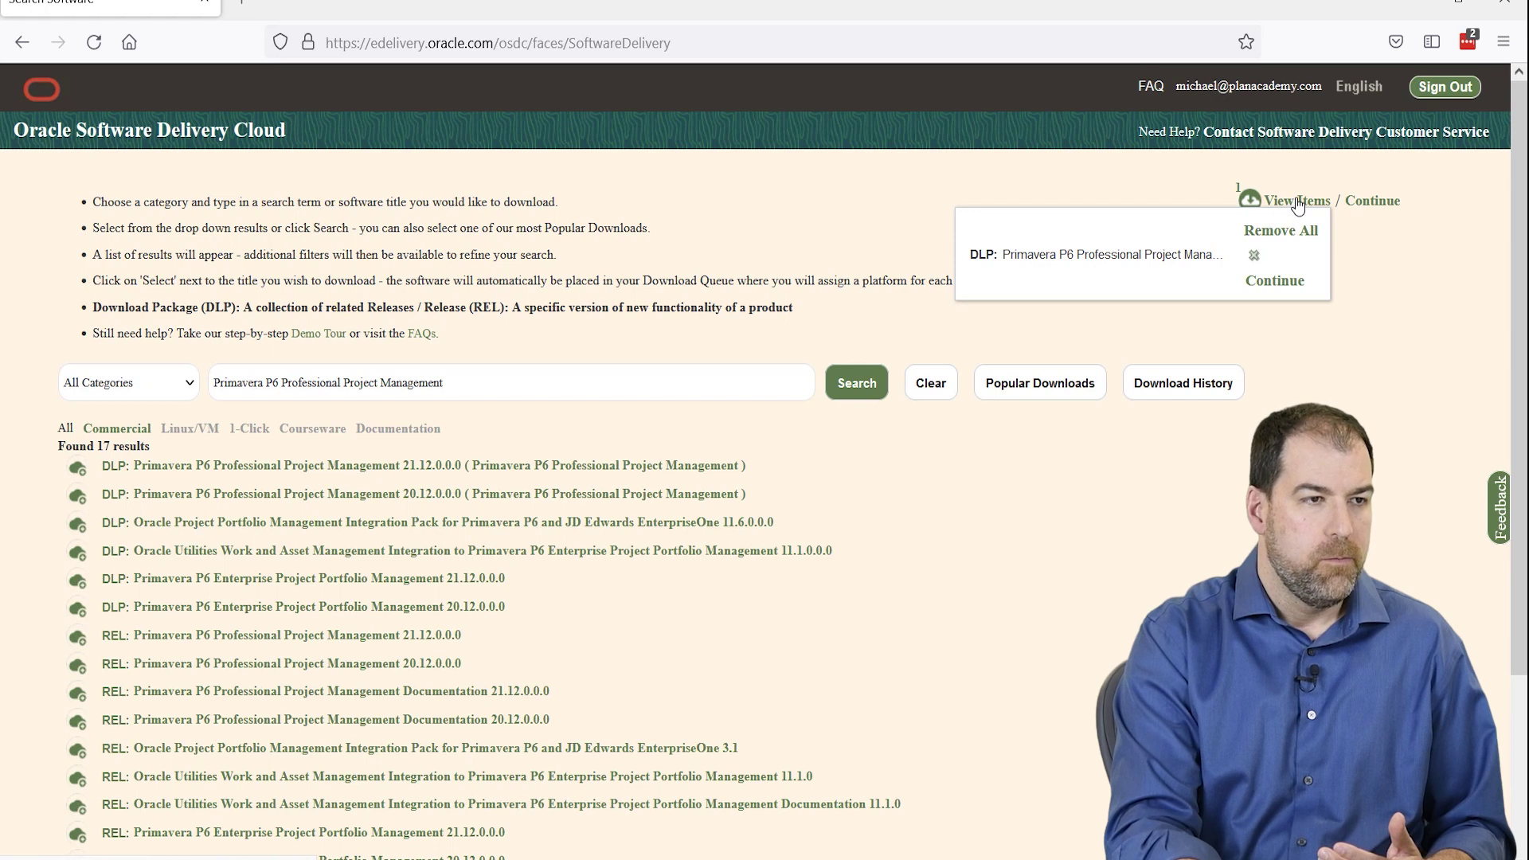
pyautogui.click(1274, 281)
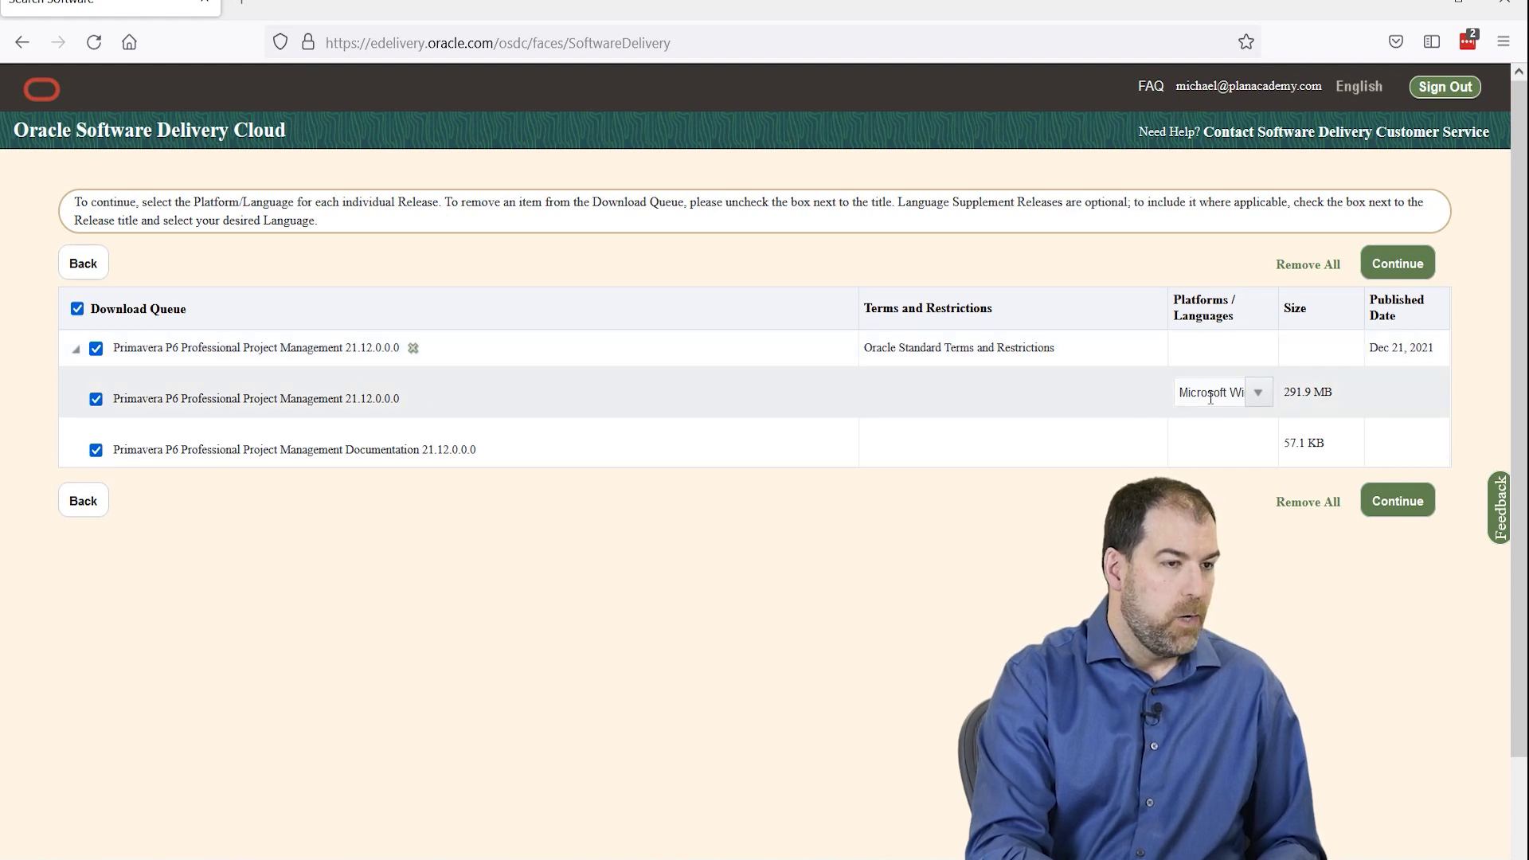
pyautogui.click(1259, 402)
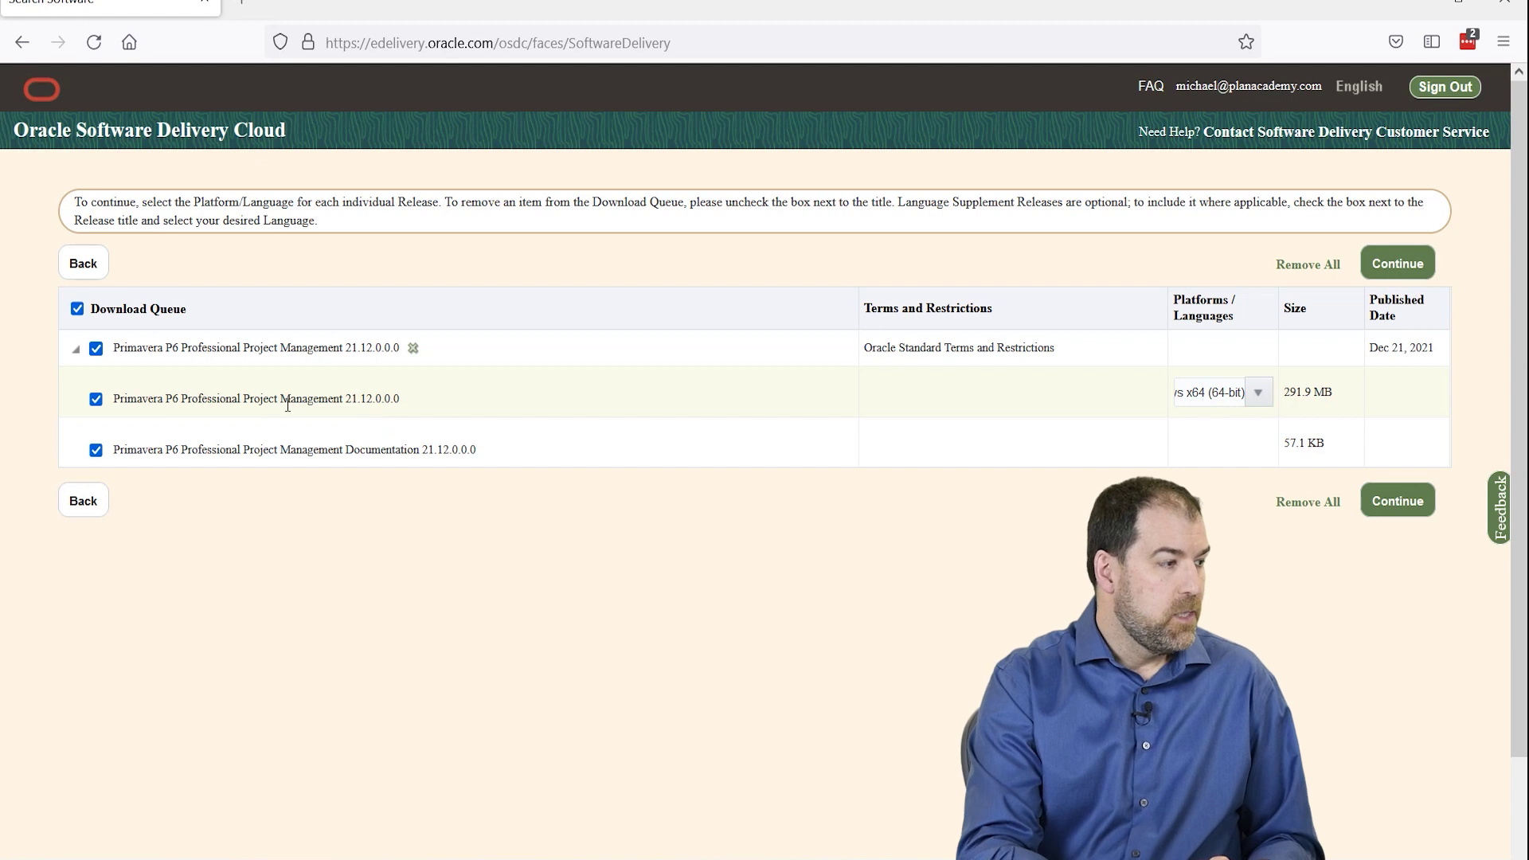
pyautogui.click(96, 451)
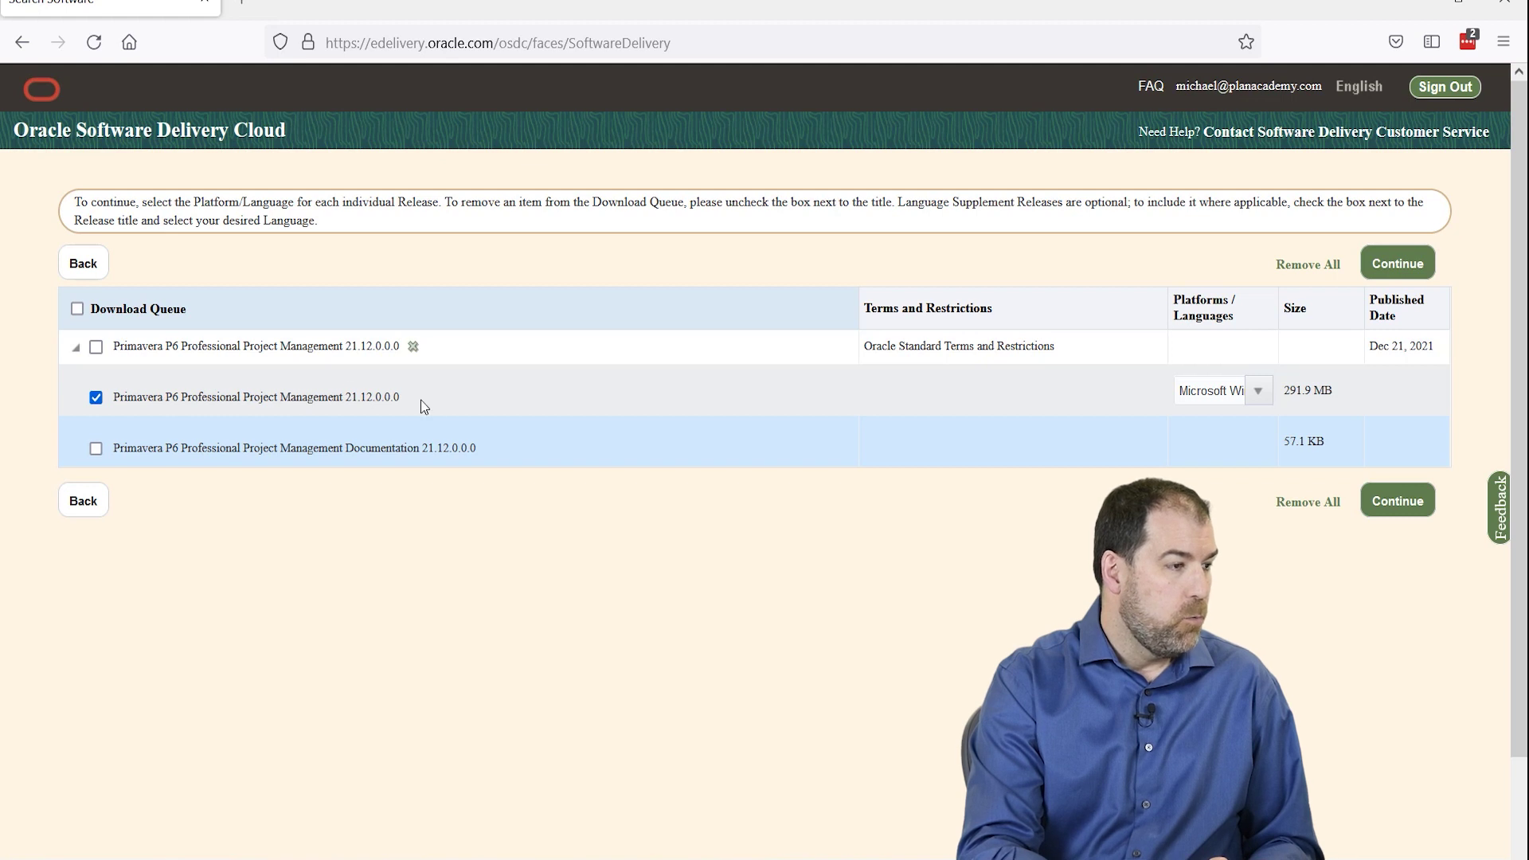
pyautogui.click(1396, 503)
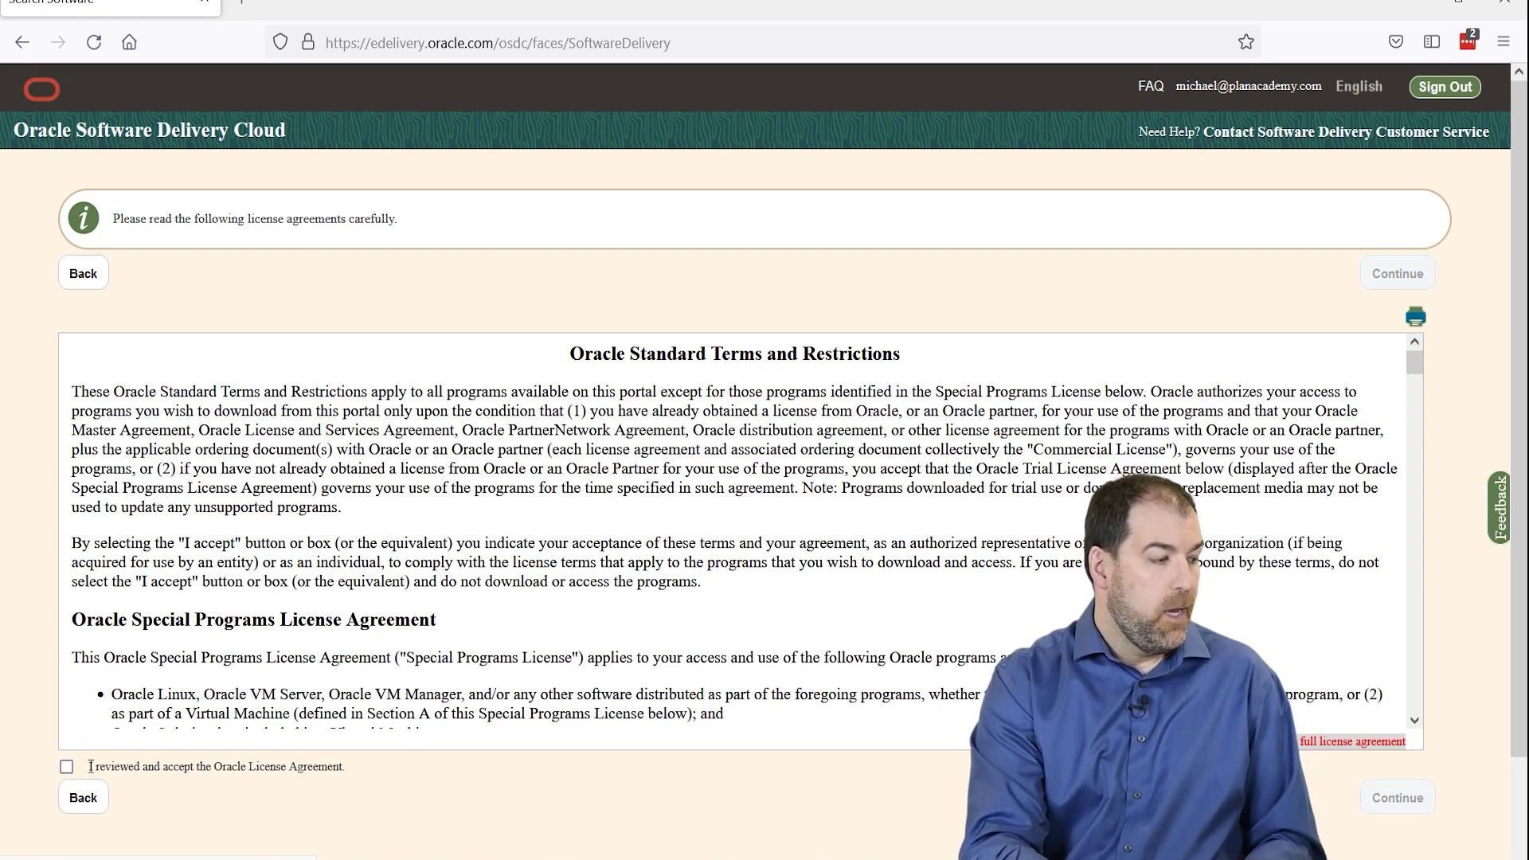
# - Accept the Oracle License Agreement and continue to the downloadable P6 files
pyautogui.click(67, 767)
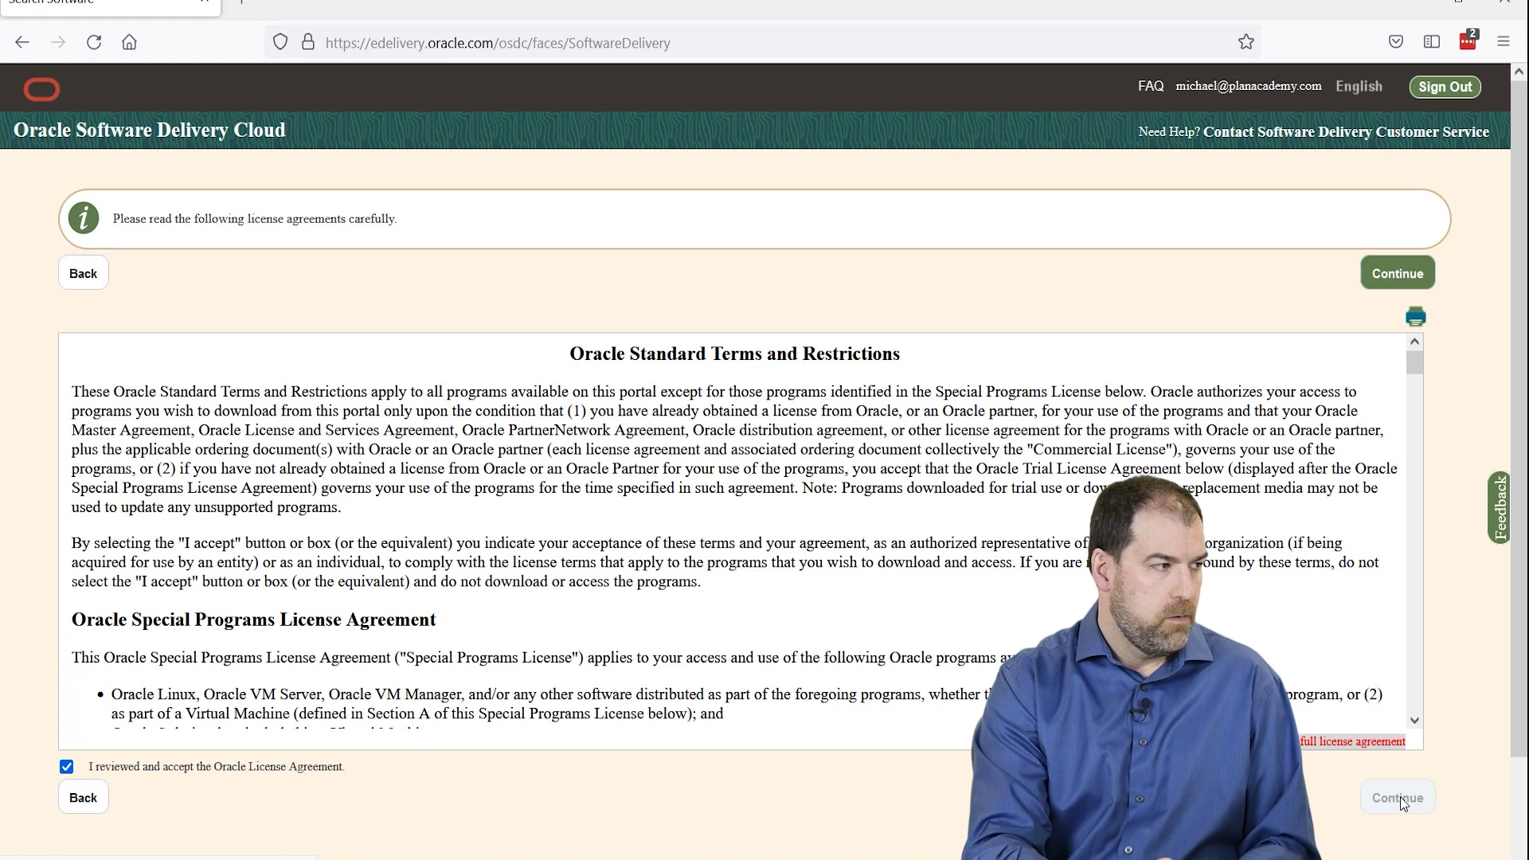
pyautogui.click(1398, 799)
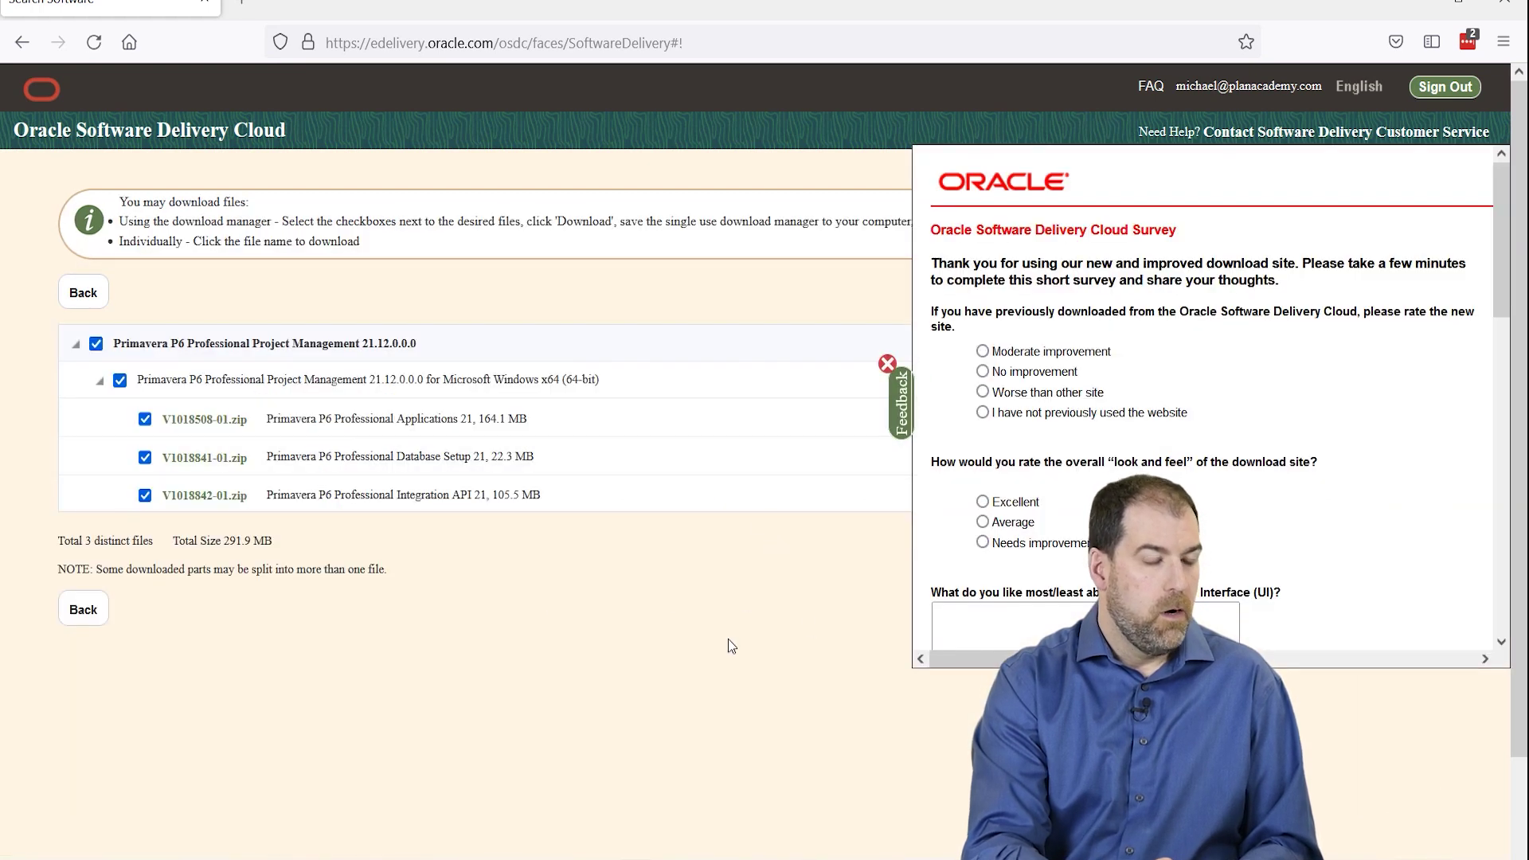
# - Close the feedback survey and try the top Download button for the checked files
pyautogui.click(896, 366)
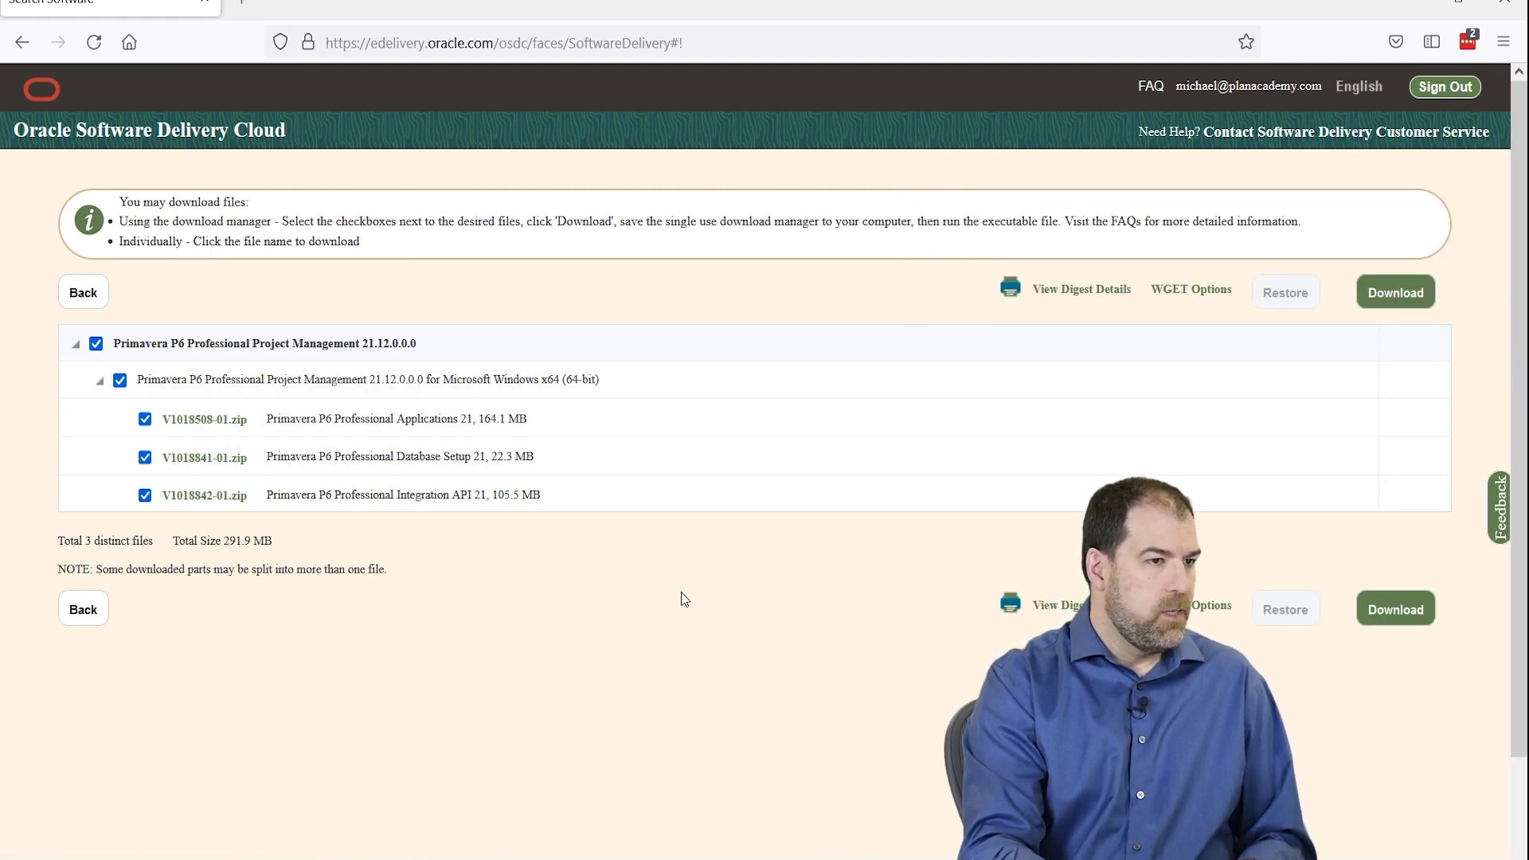
pyautogui.click(1395, 294)
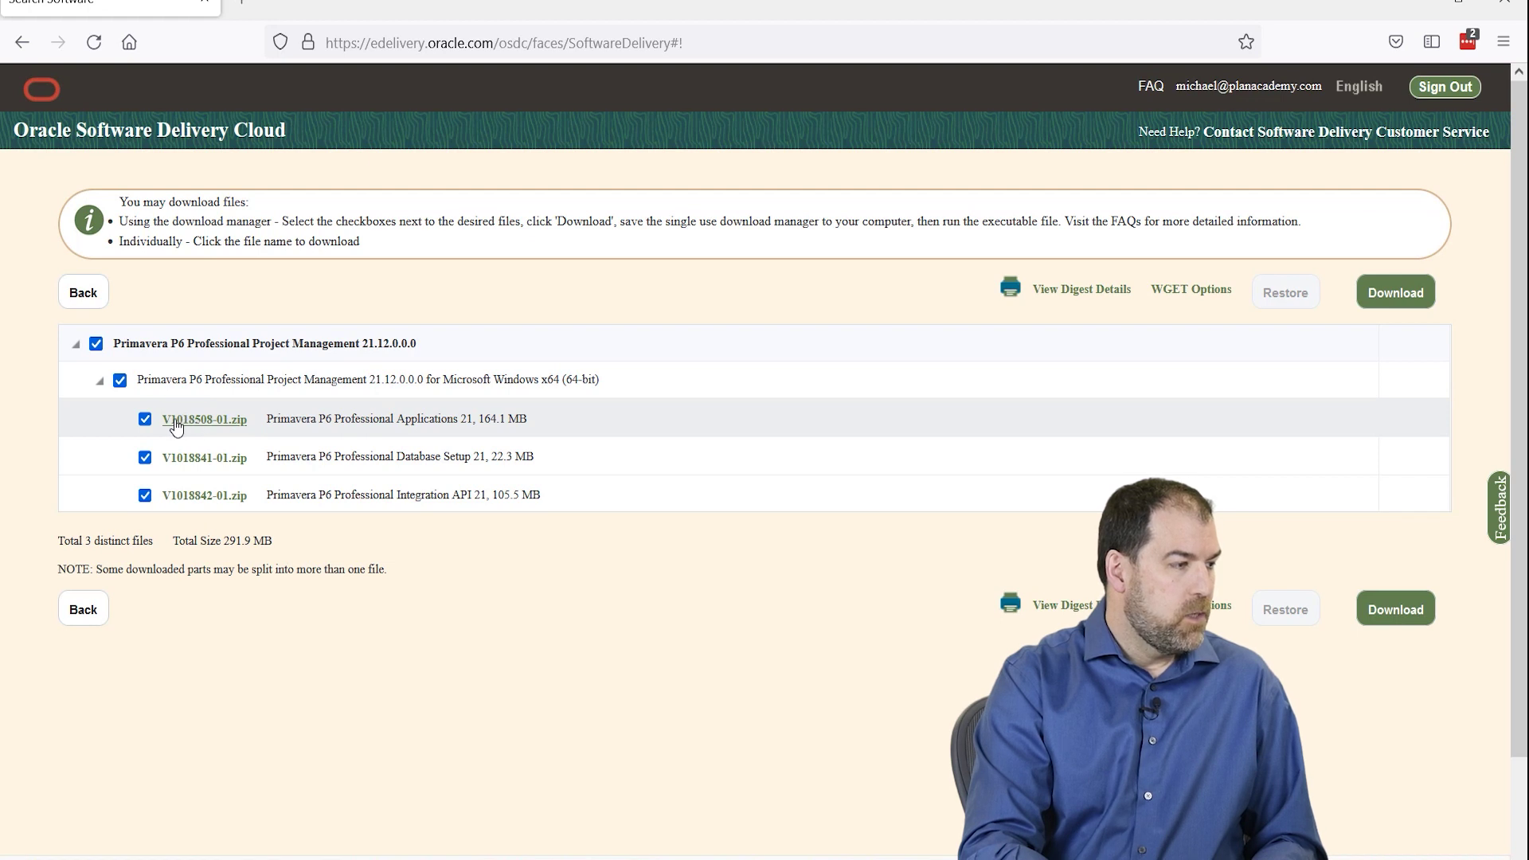
# - Save V1018508-01.zip to the Desktop using Save Link As
pyautogui.rightClick(194, 428)
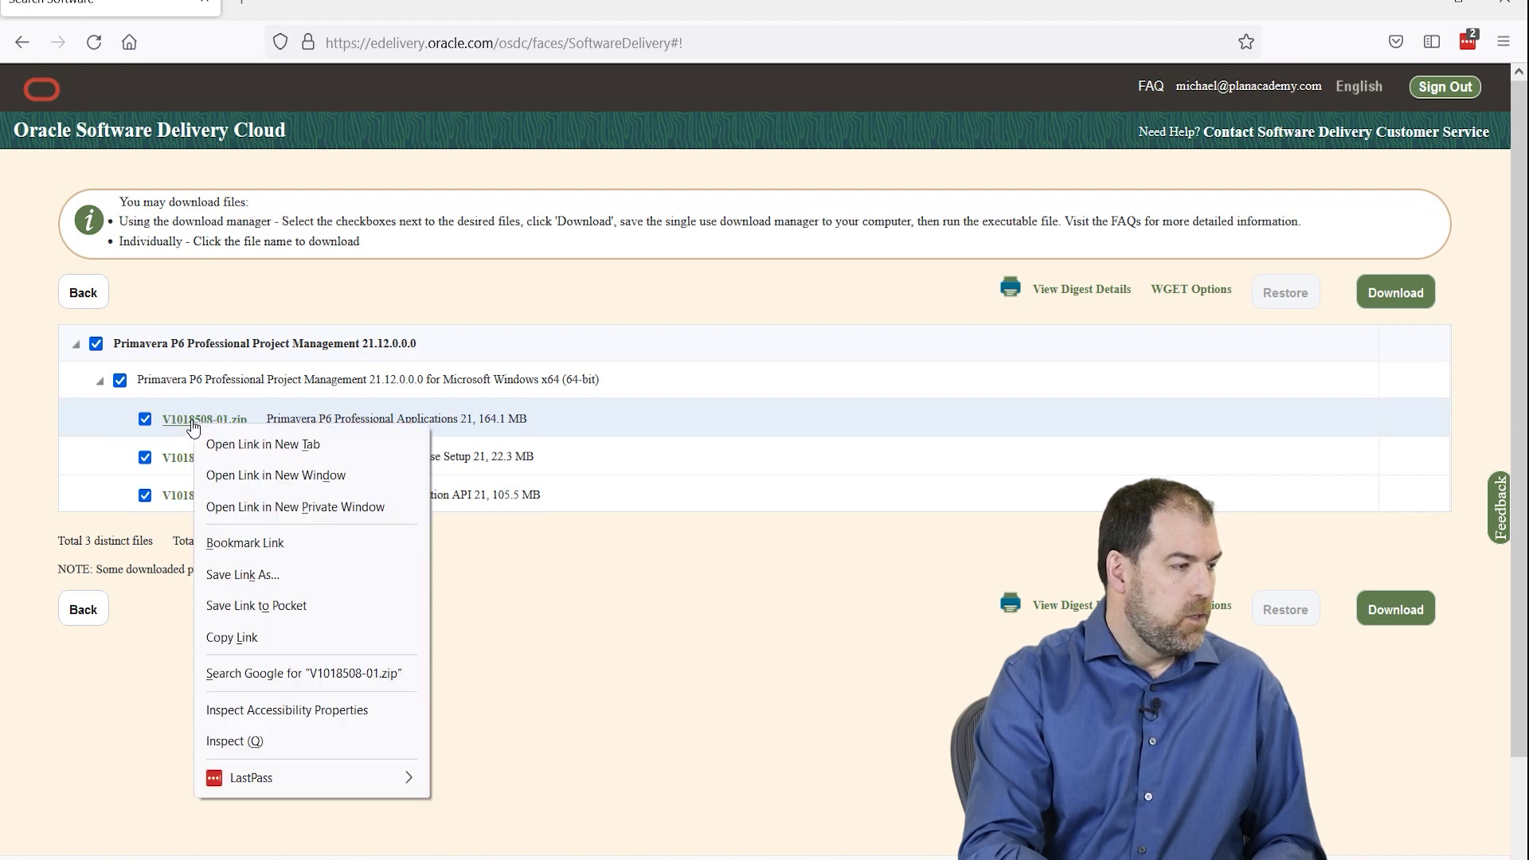
pyautogui.click(243, 574)
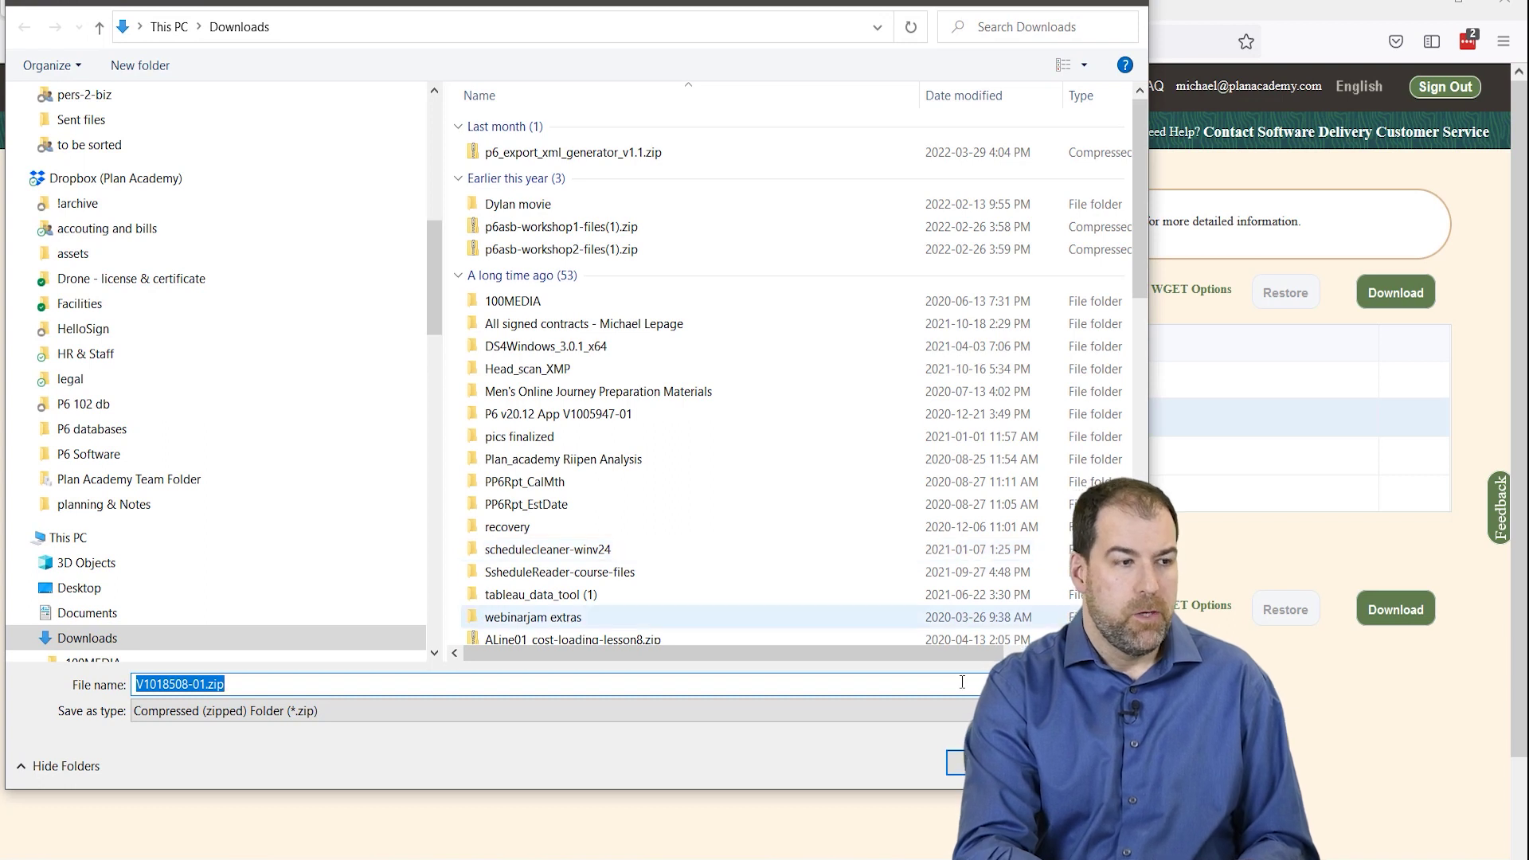
pyautogui.click(79, 587)
pyautogui.press('Return')
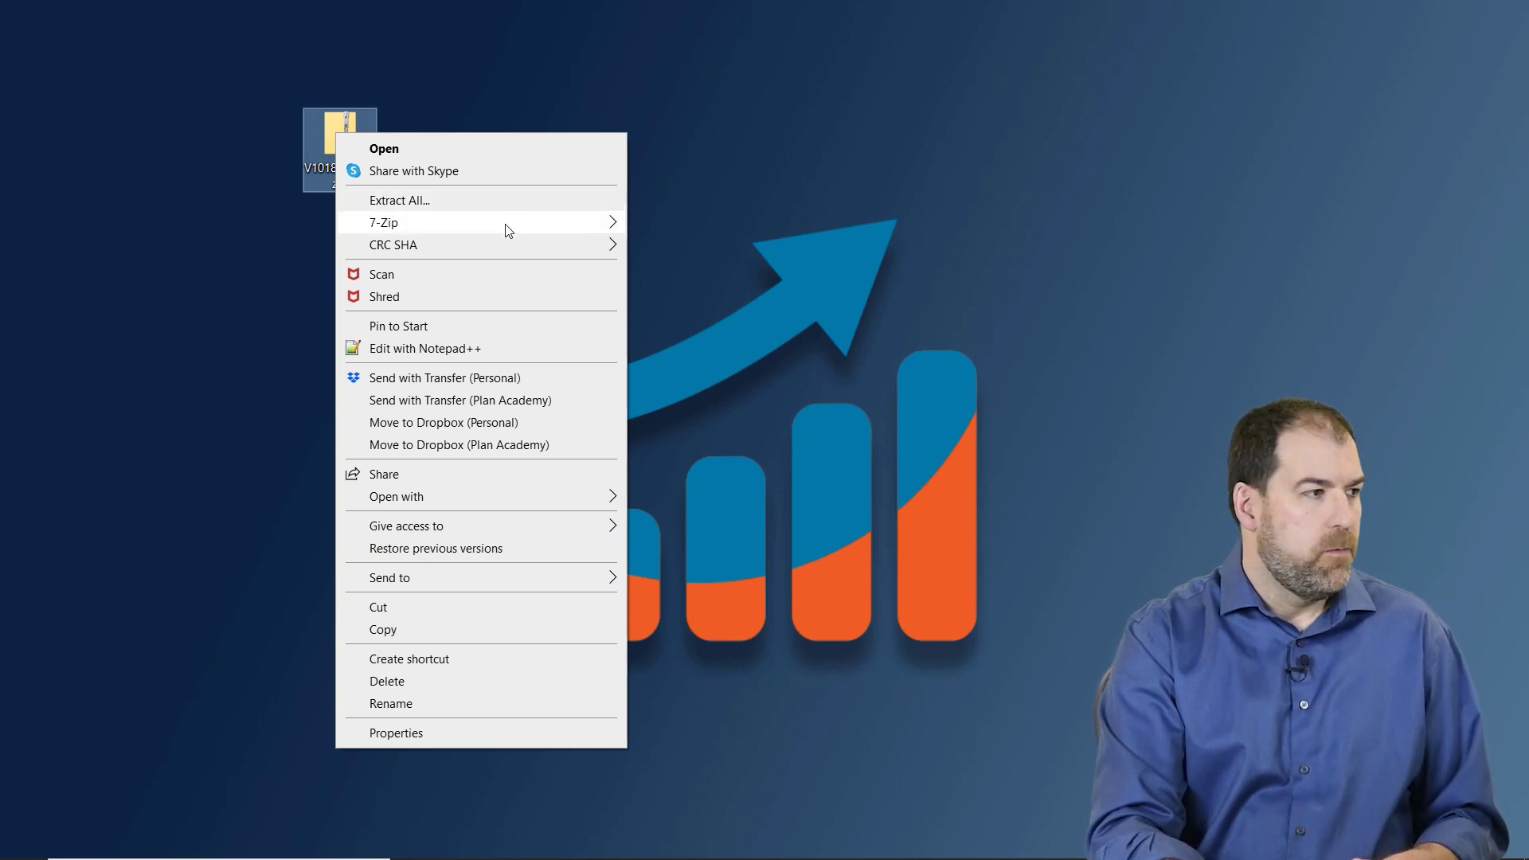
# - Open the P6_Pro_R2112 subfolder of the extracted V1018508-01 folder to reveal P6ProfessionalSetup.zip
pyautogui.moveTo(509, 230)
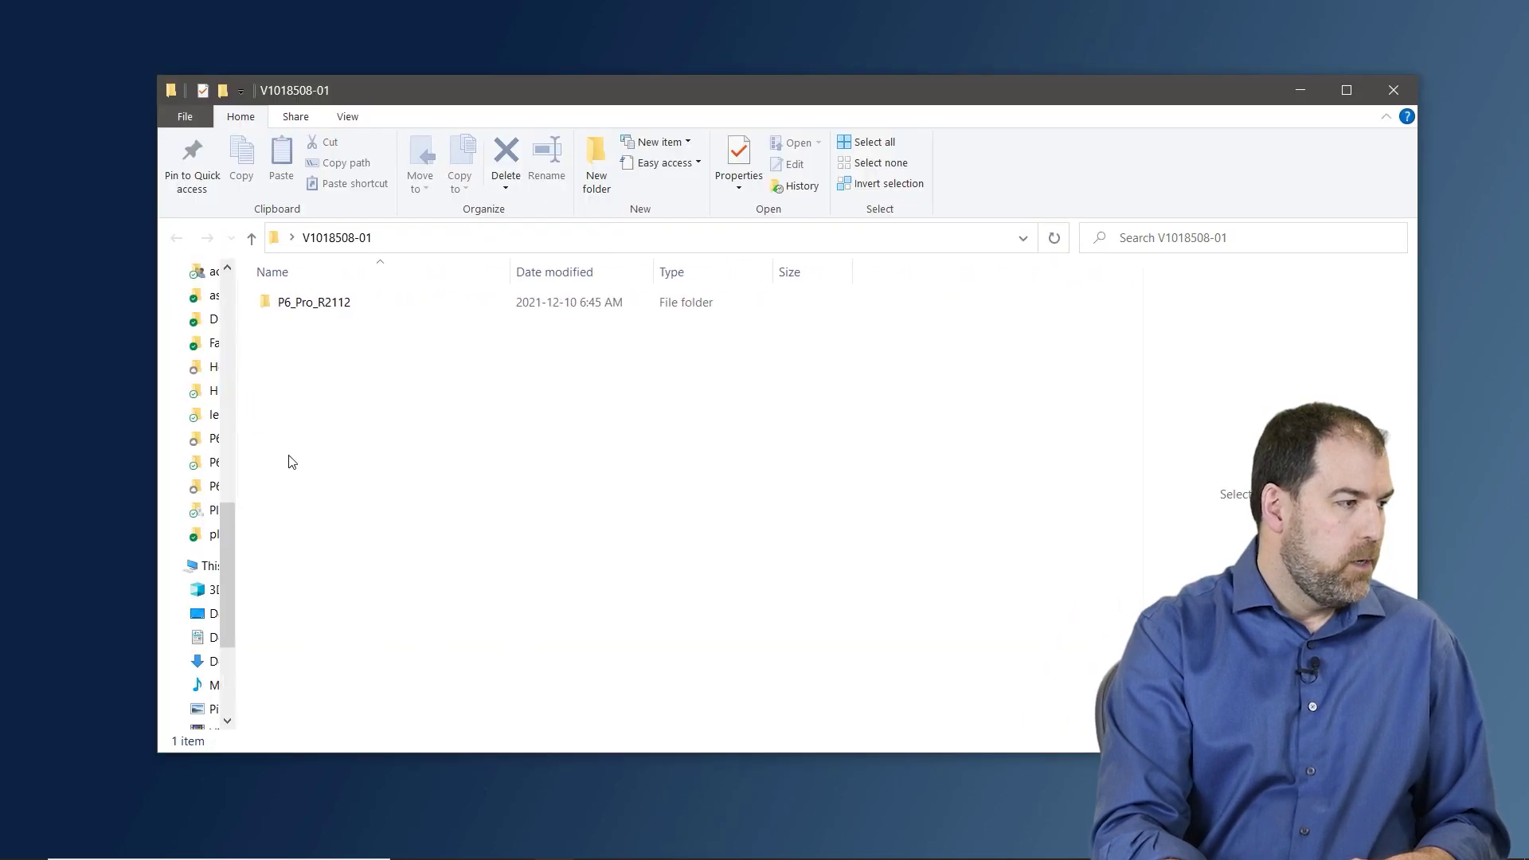
pyautogui.moveTo(306, 305)
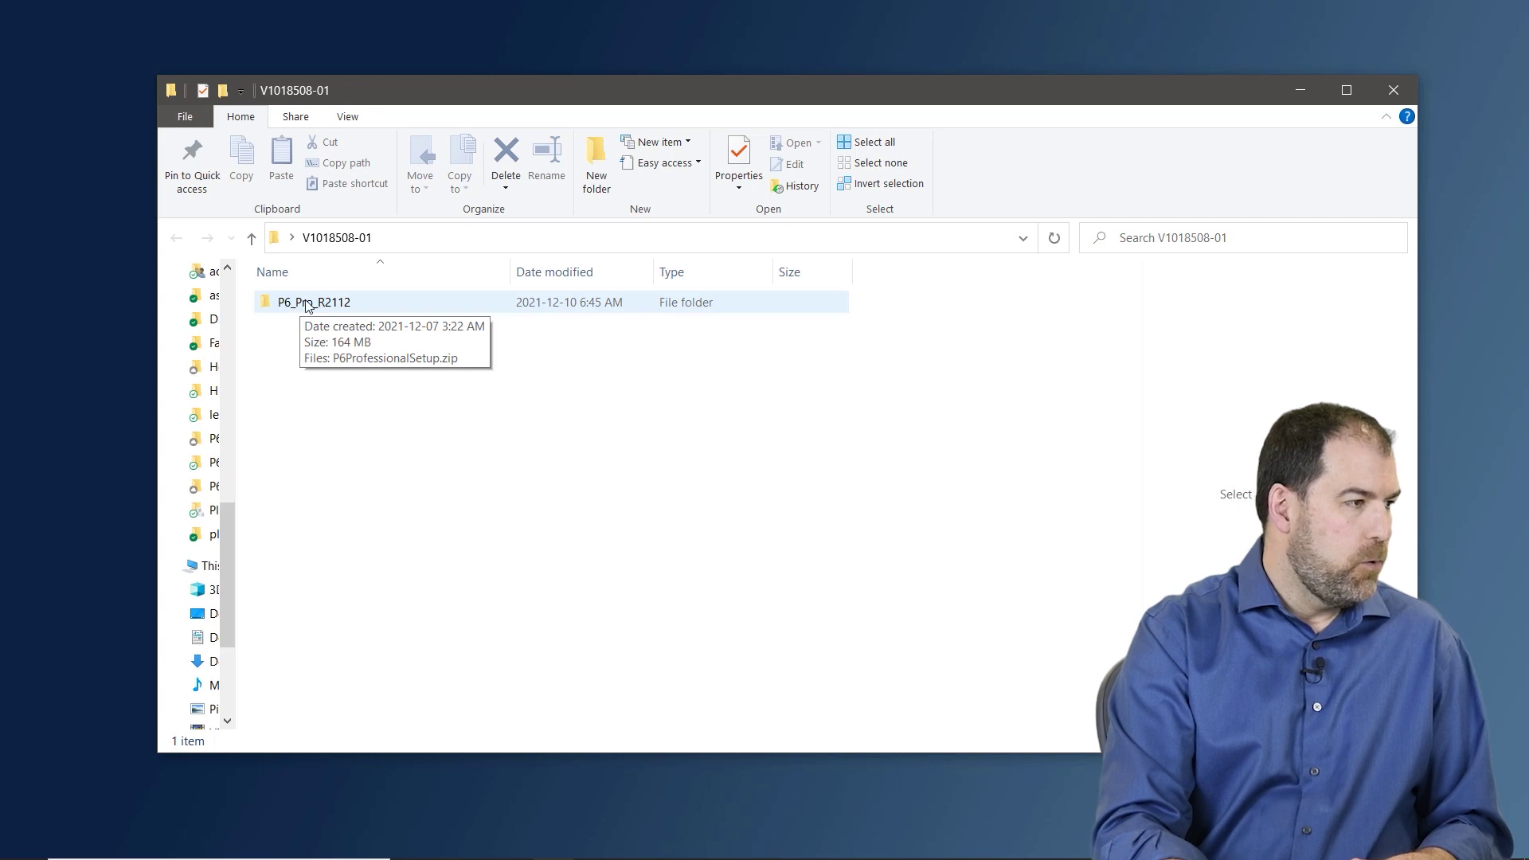
pyautogui.click(306, 305)
pyautogui.press('F2')
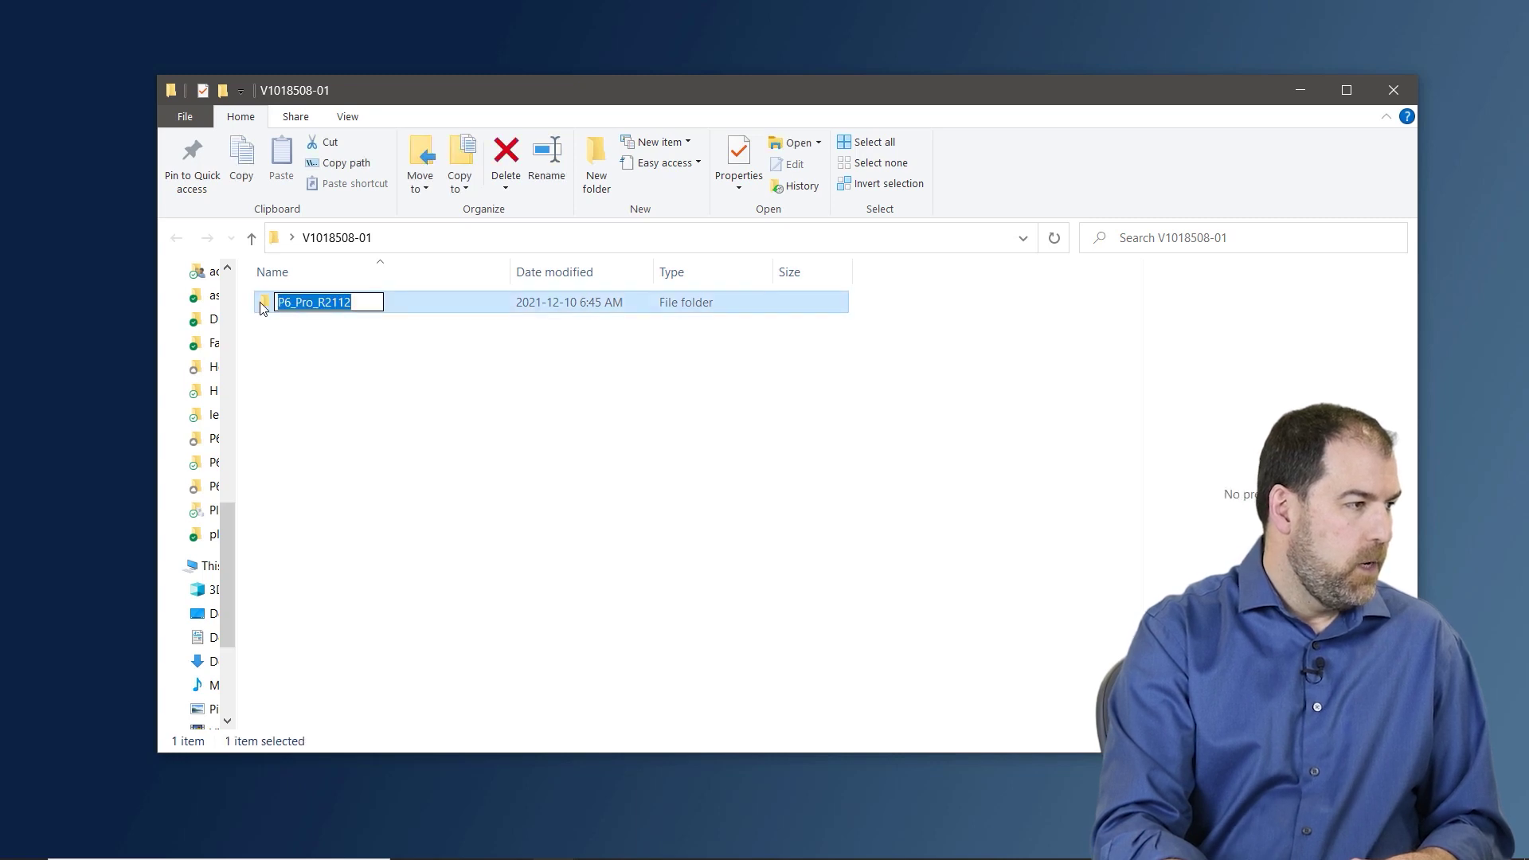
pyautogui.doubleClick(262, 306)
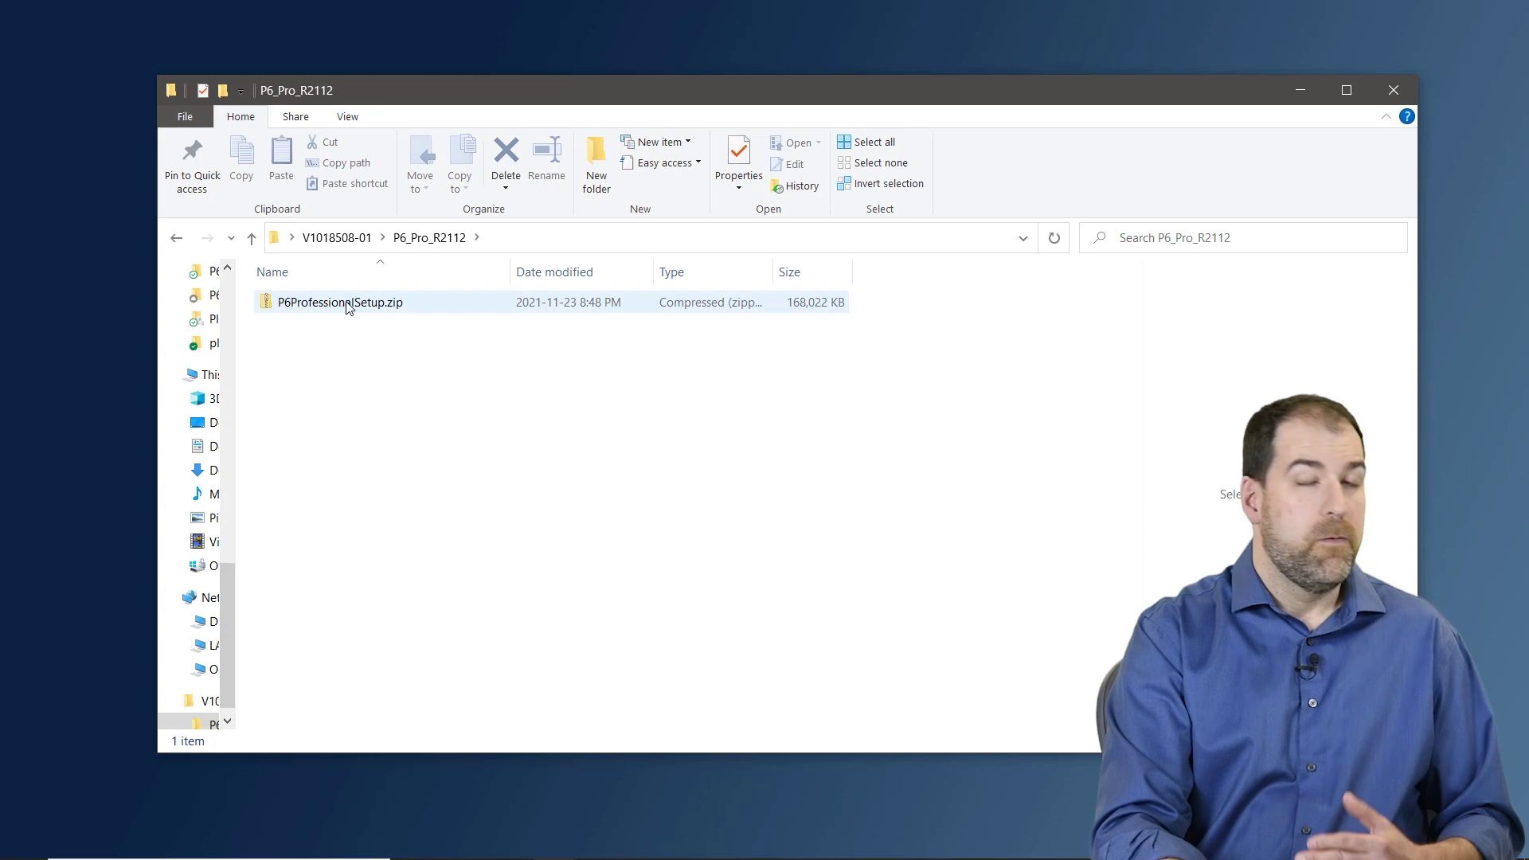
pyautogui.moveTo(347, 307)
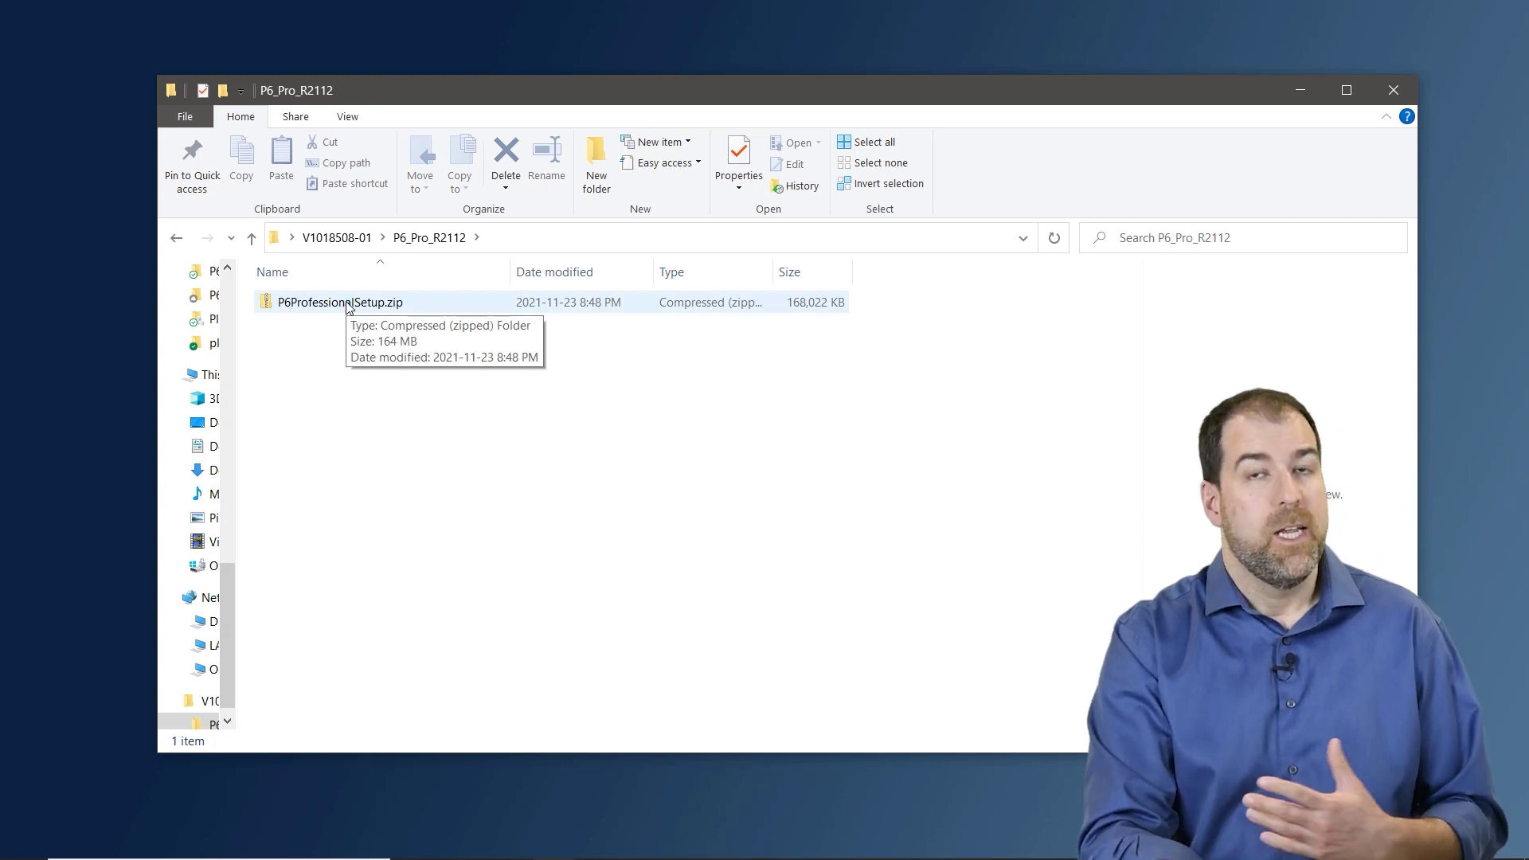
# - Extract P6ProfessionalSetup.zip with 7-Zip into its own P6ProfessionalSetup folder
pyautogui.rightClick(321, 303)
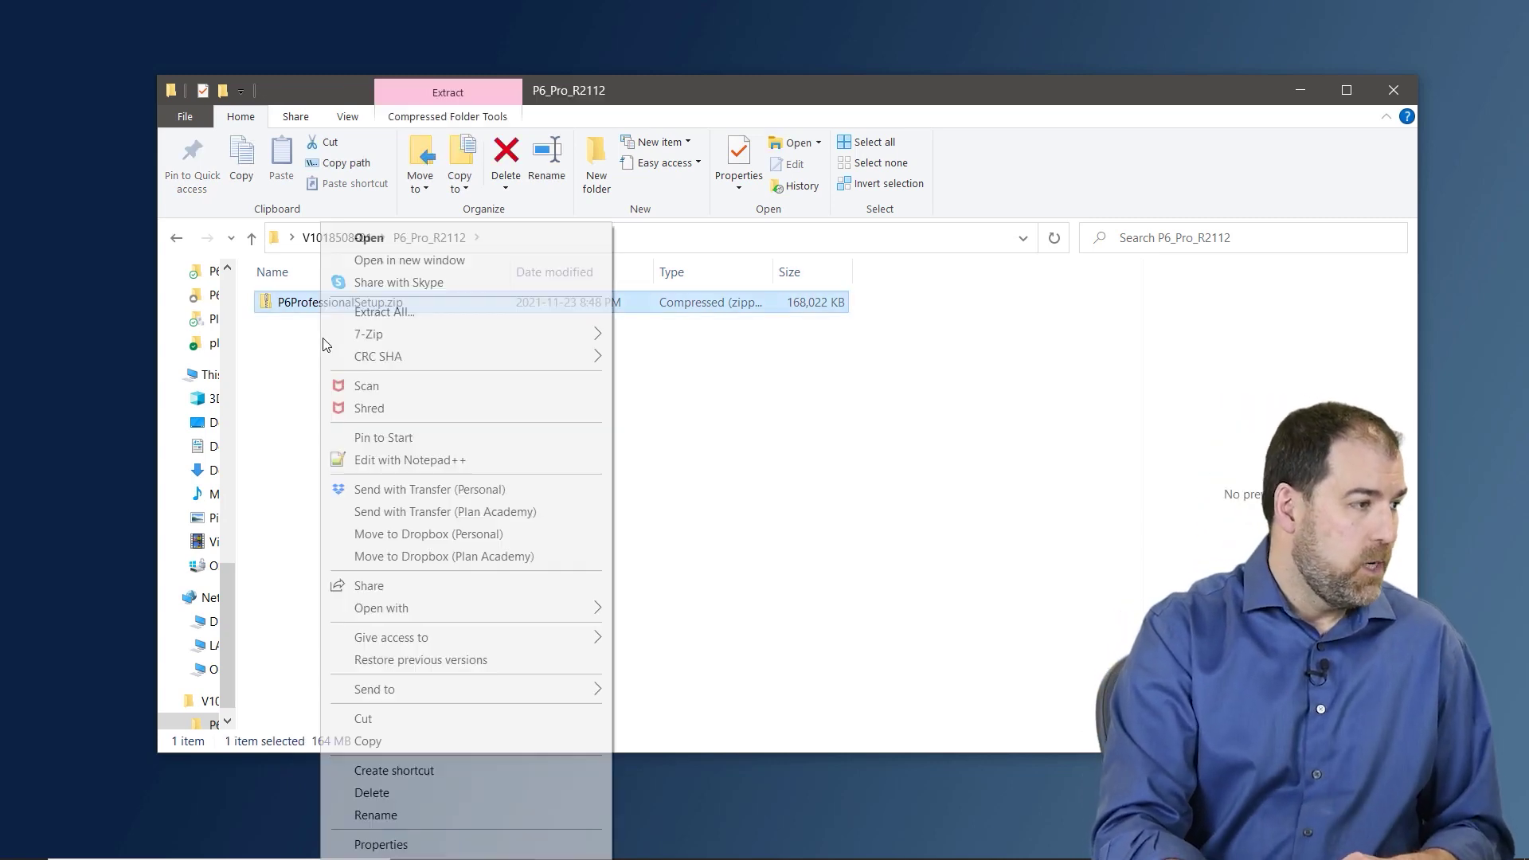
pyautogui.moveTo(478, 333)
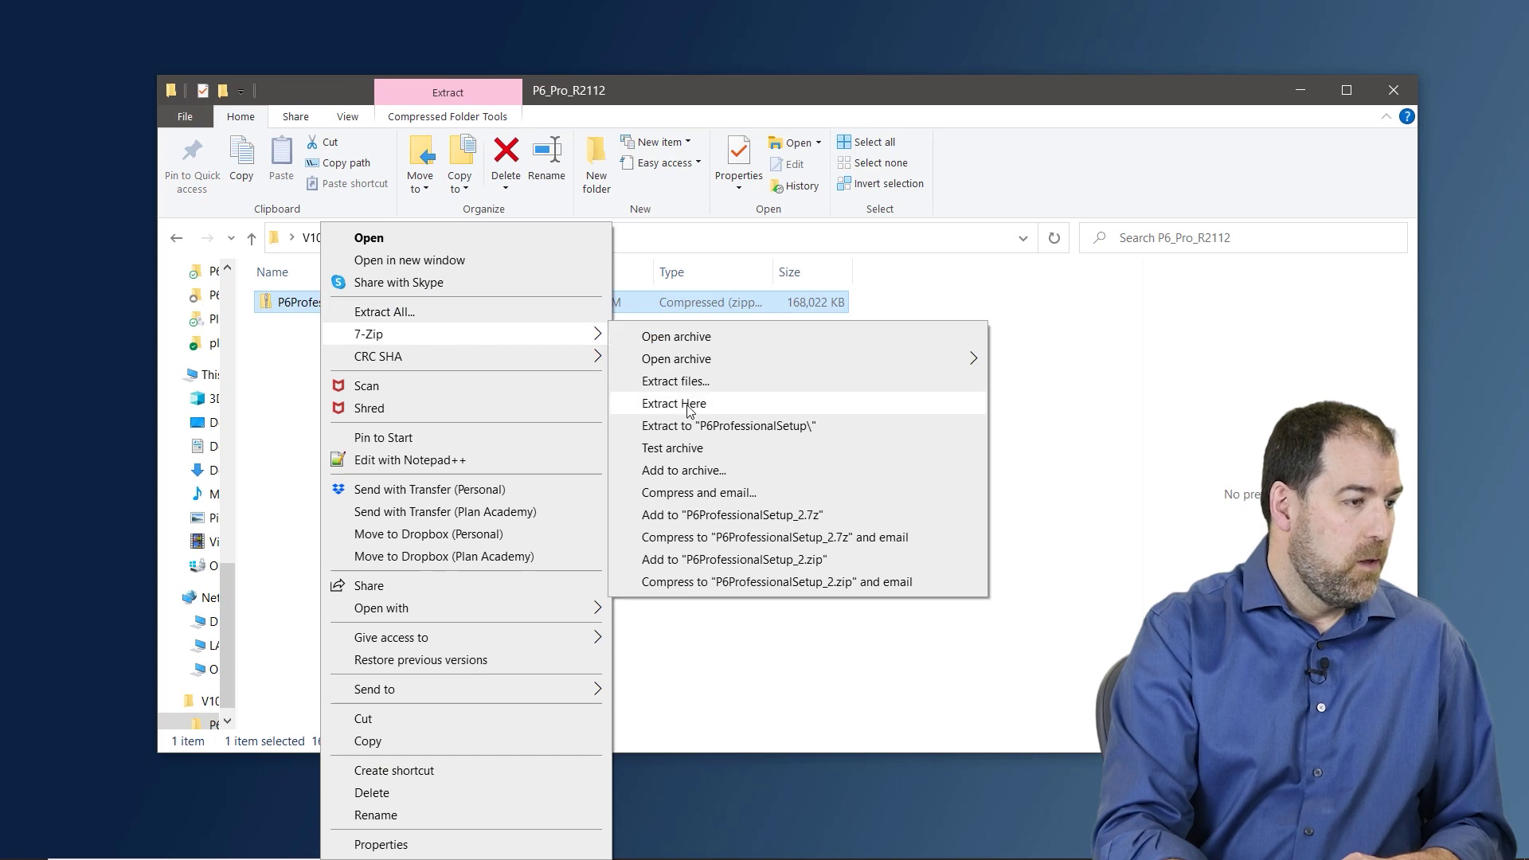
pyautogui.click(718, 428)
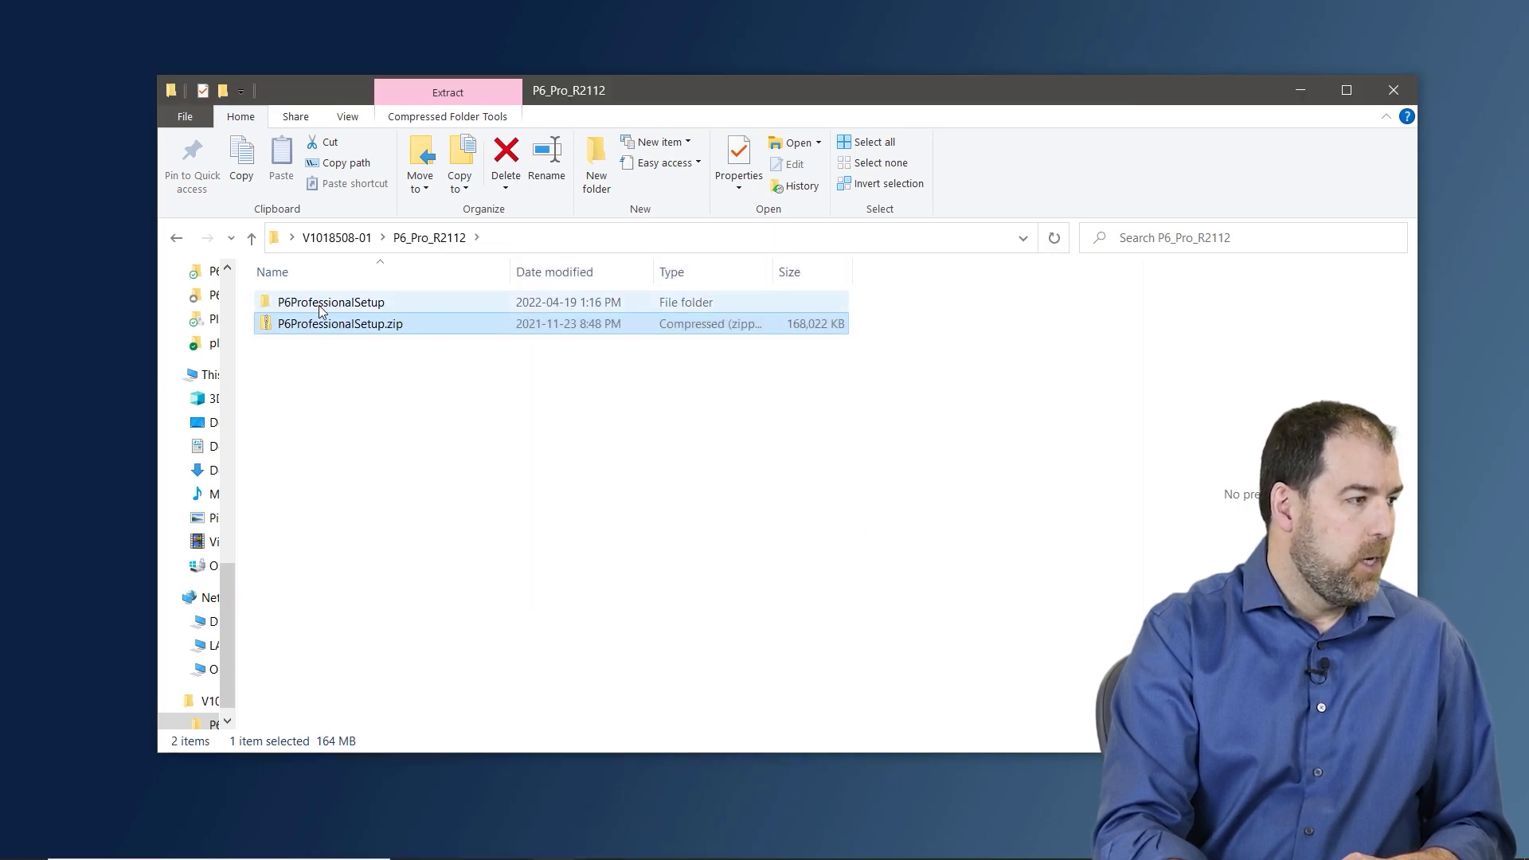
# - Run P6ProfessionalSetup.exe from the new folder and bring the setup window into view
pyautogui.click(317, 304)
pyautogui.doubleClick(312, 307)
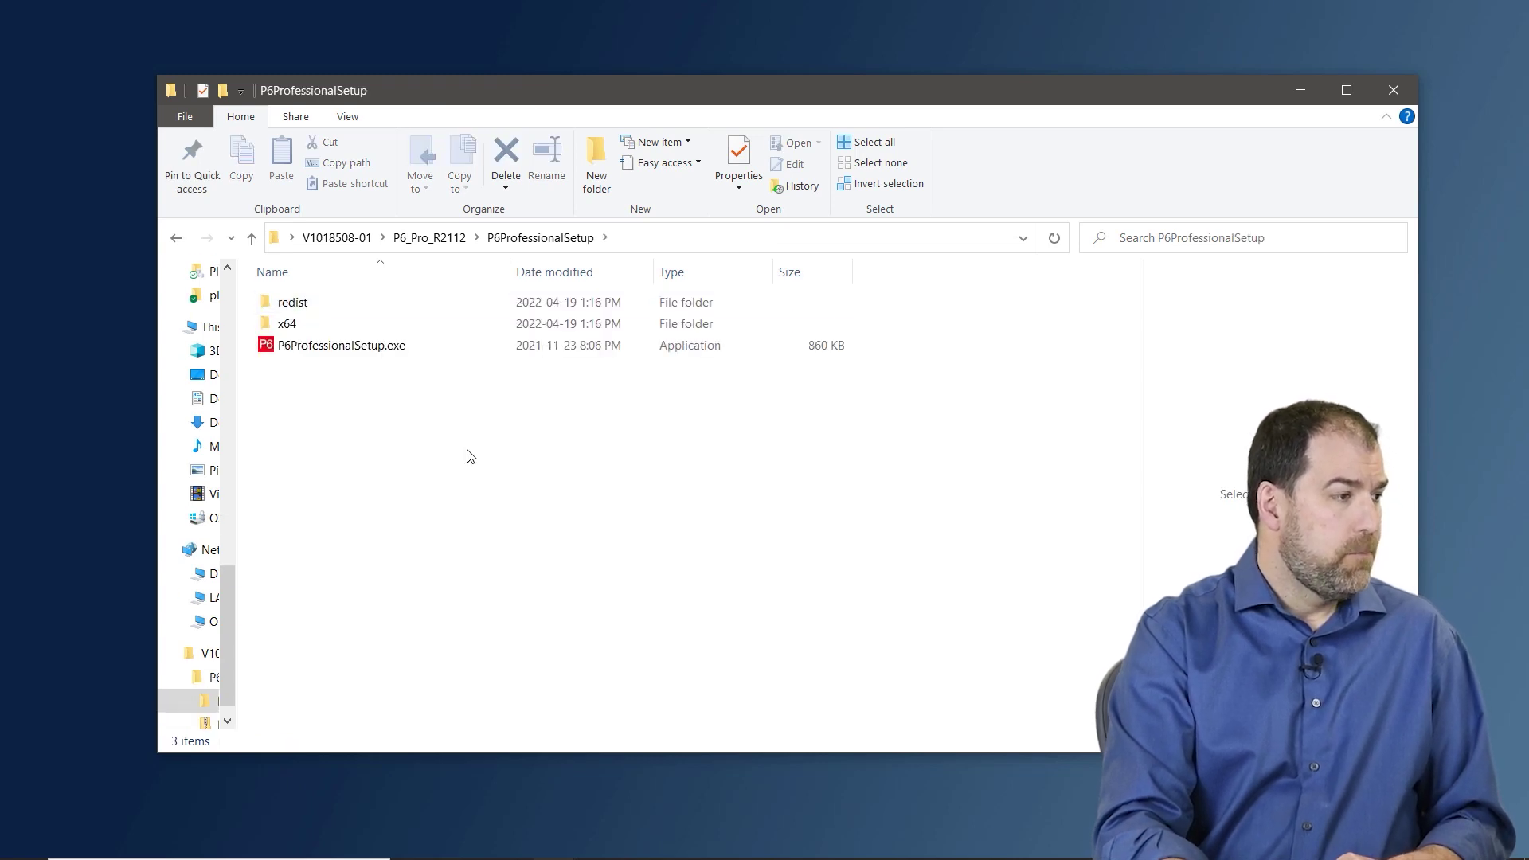
pyautogui.doubleClick(314, 349)
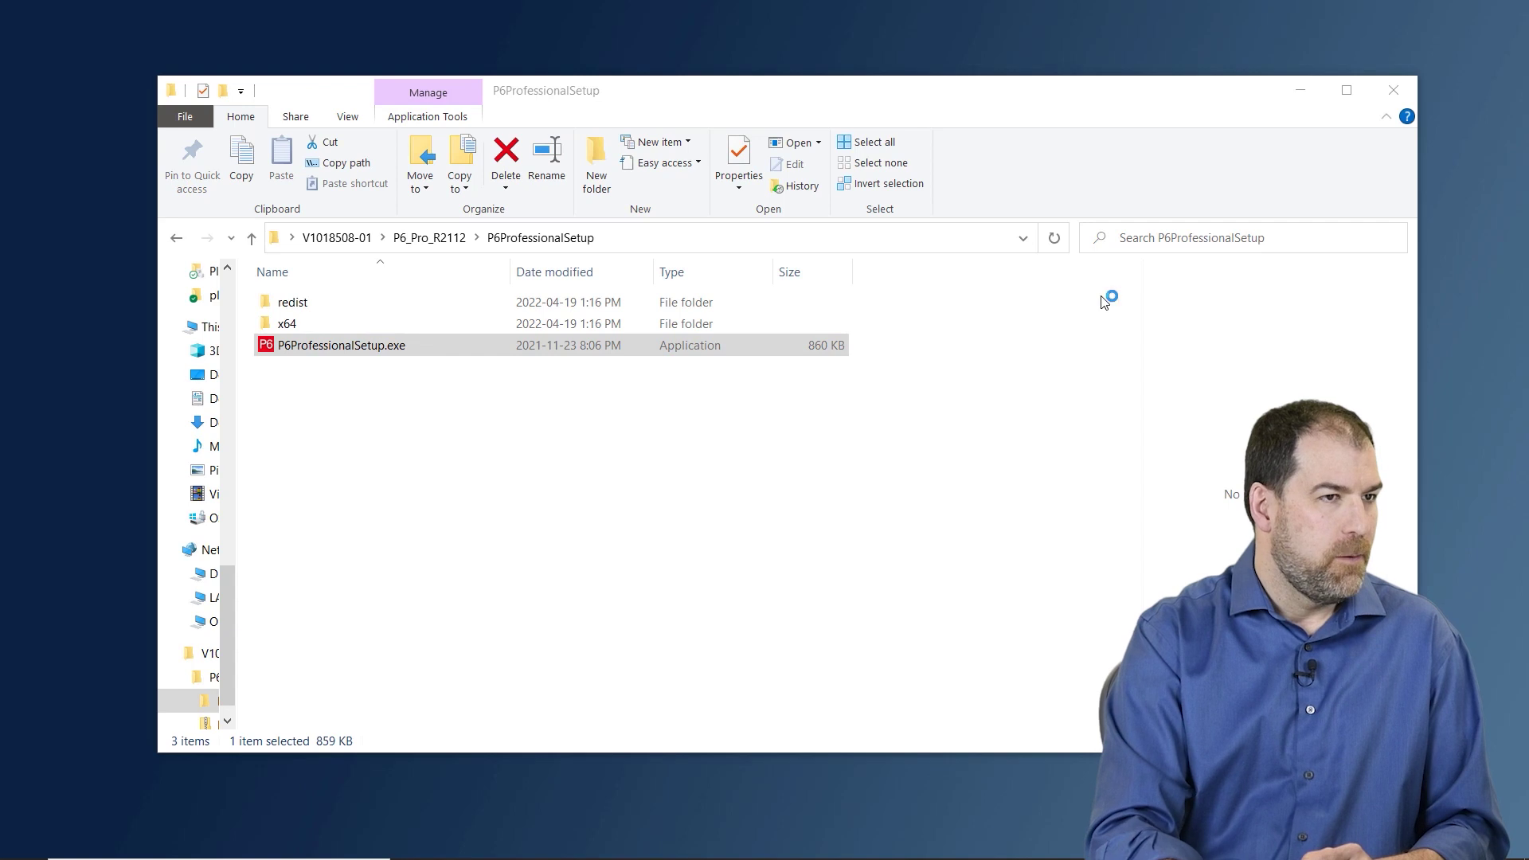
pyautogui.click(1300, 90)
pyautogui.moveTo(436, 187); pyautogui.dragTo(876, 167)
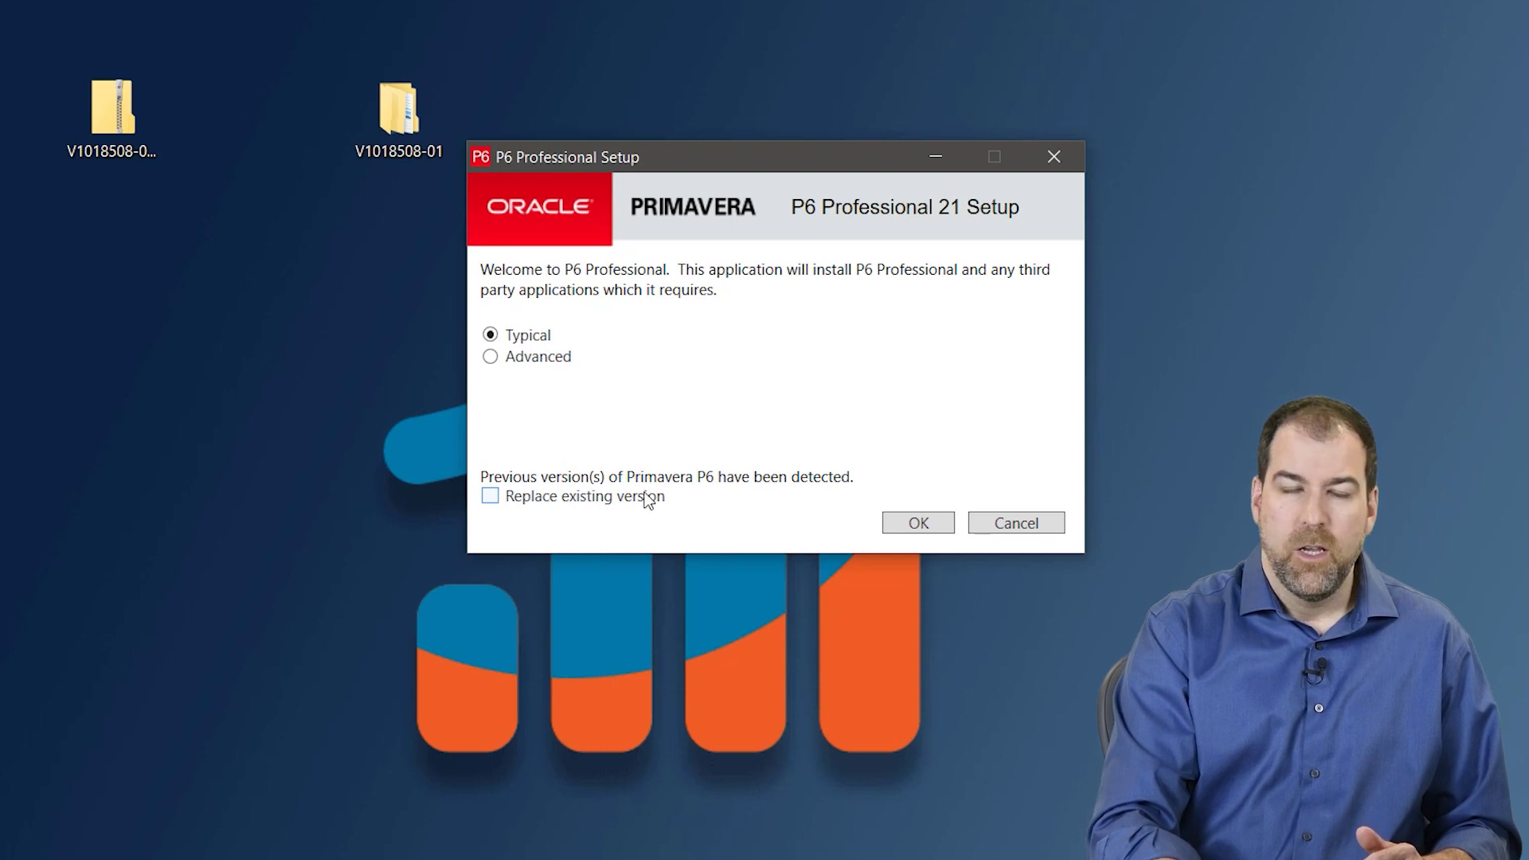
# - Install P6 Professional 21 as Typical, unchecking Run Standalone Upgrade Utility before finishing
pyautogui.click(927, 522)
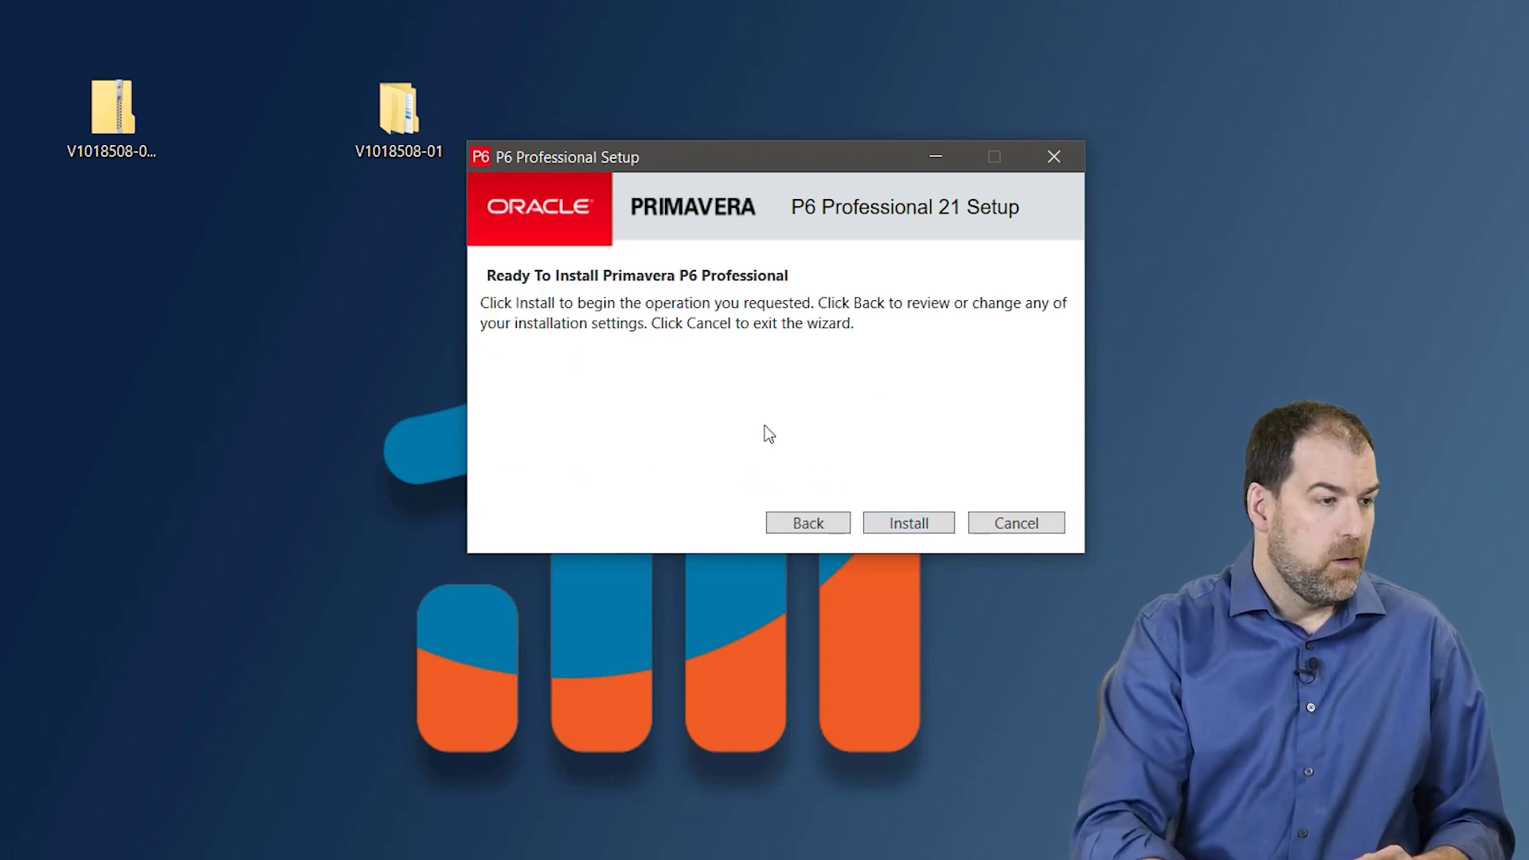
pyautogui.click(919, 524)
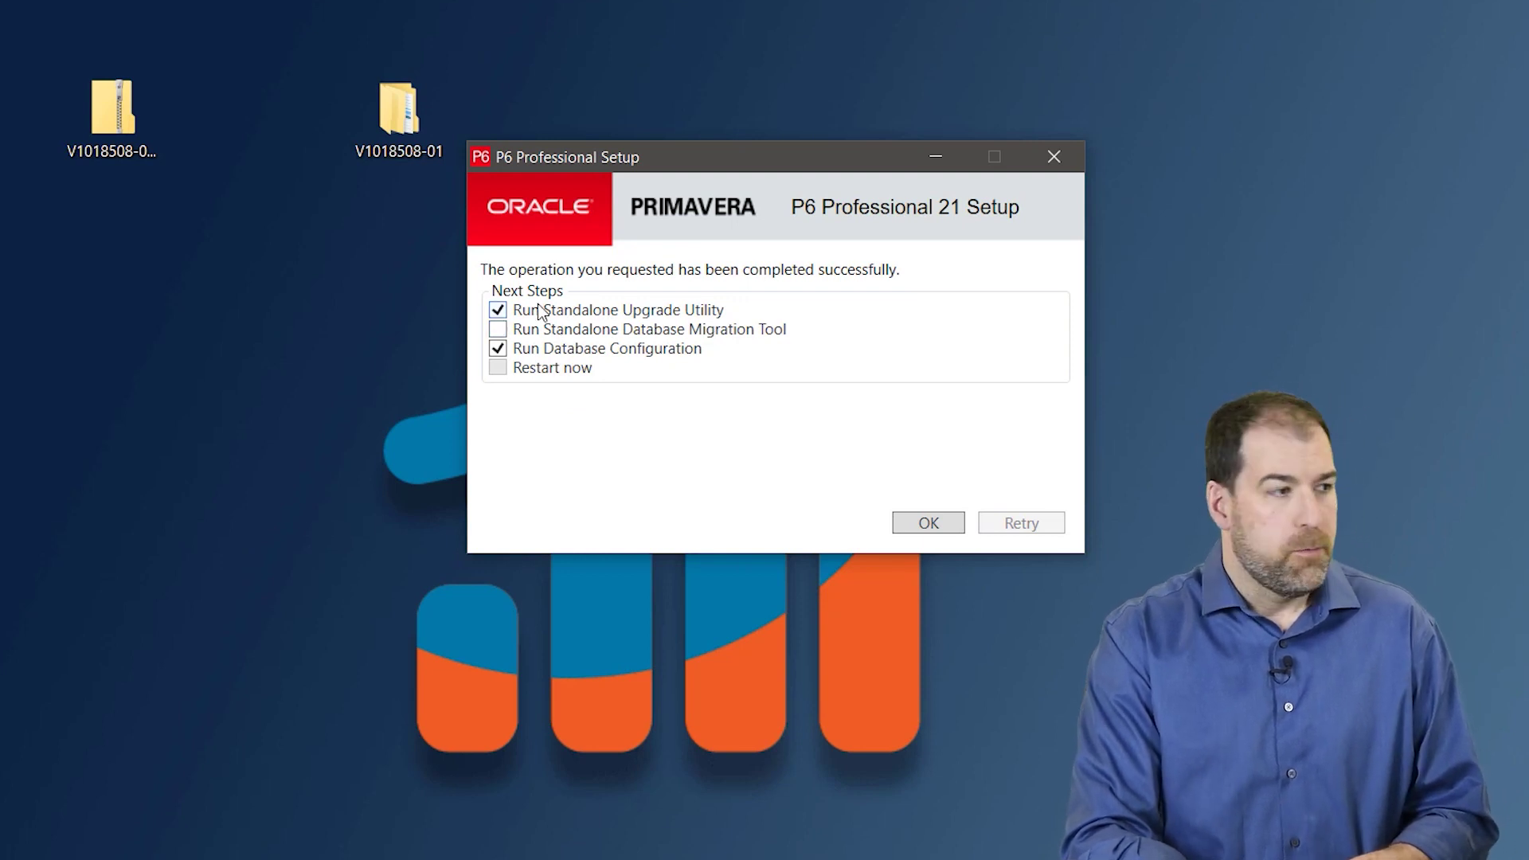
pyautogui.click(499, 310)
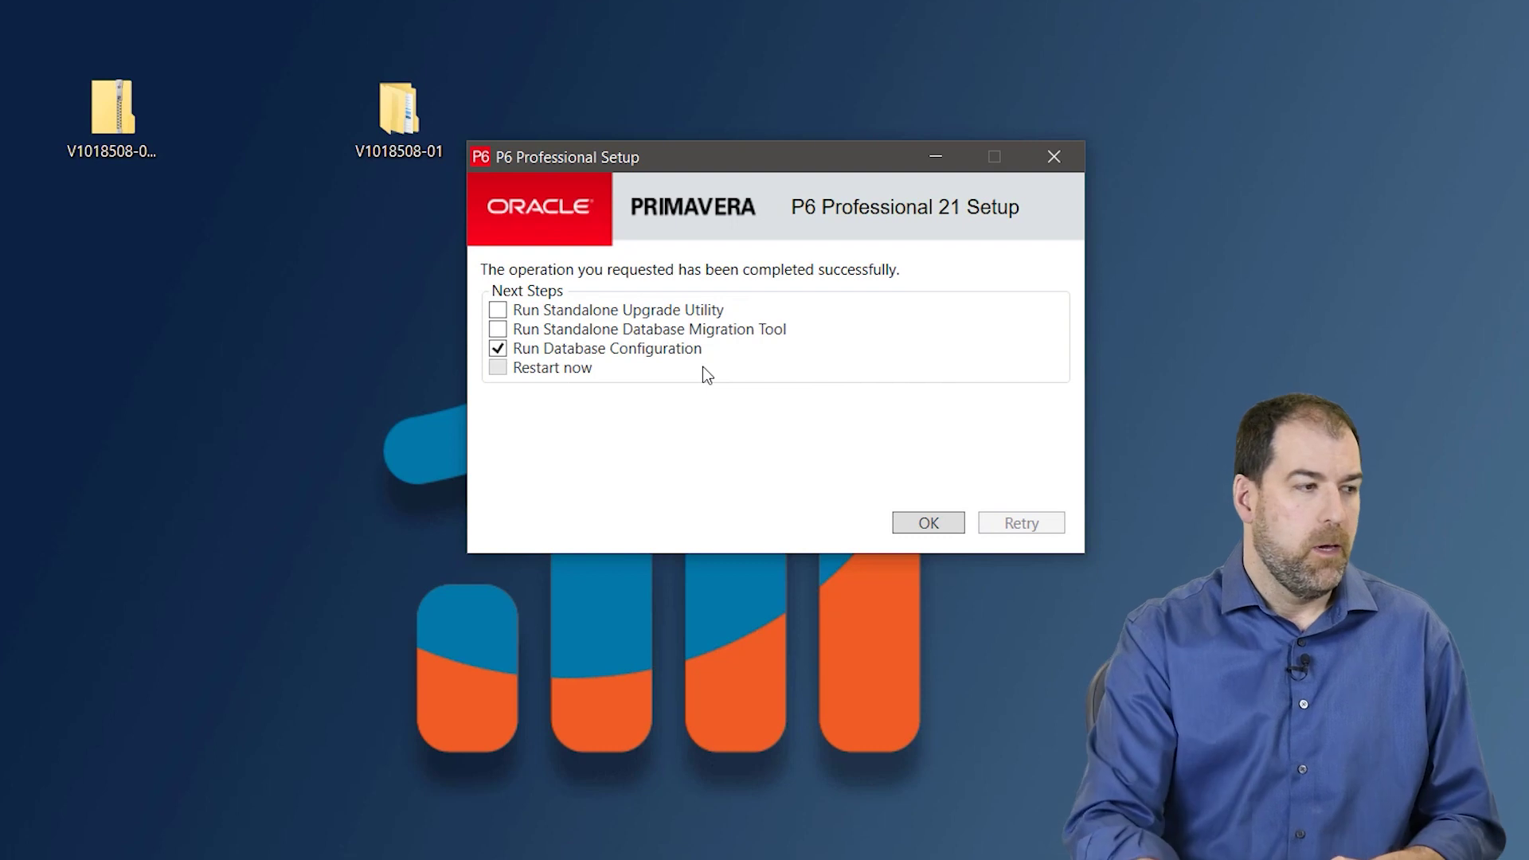
pyautogui.click(930, 523)
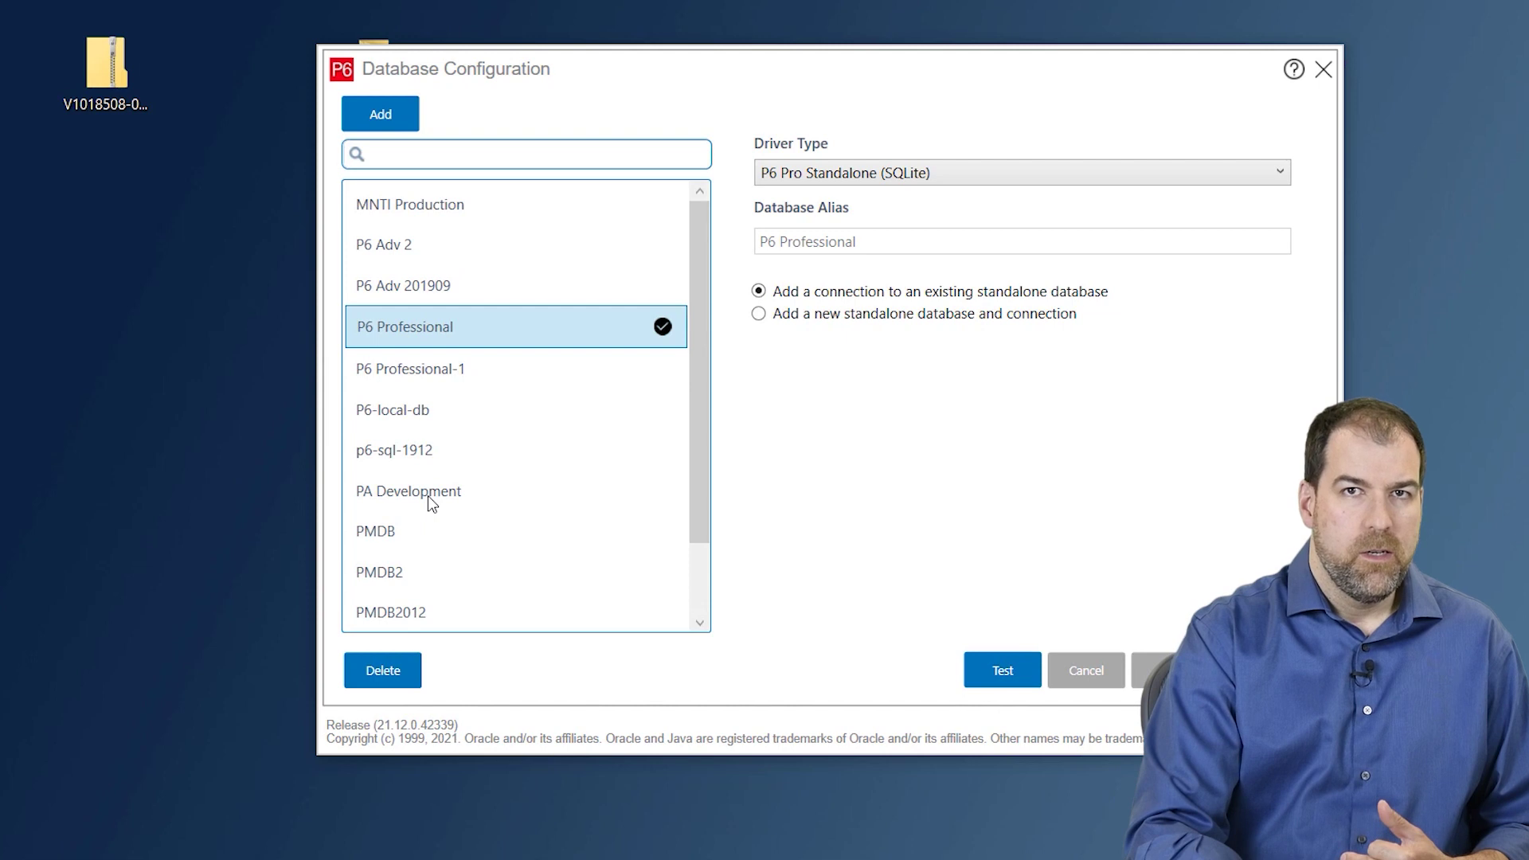
# - Inspect the existing PMDB connection, add New_Connection, and show its Driver Type choices
pyautogui.click(394, 534)
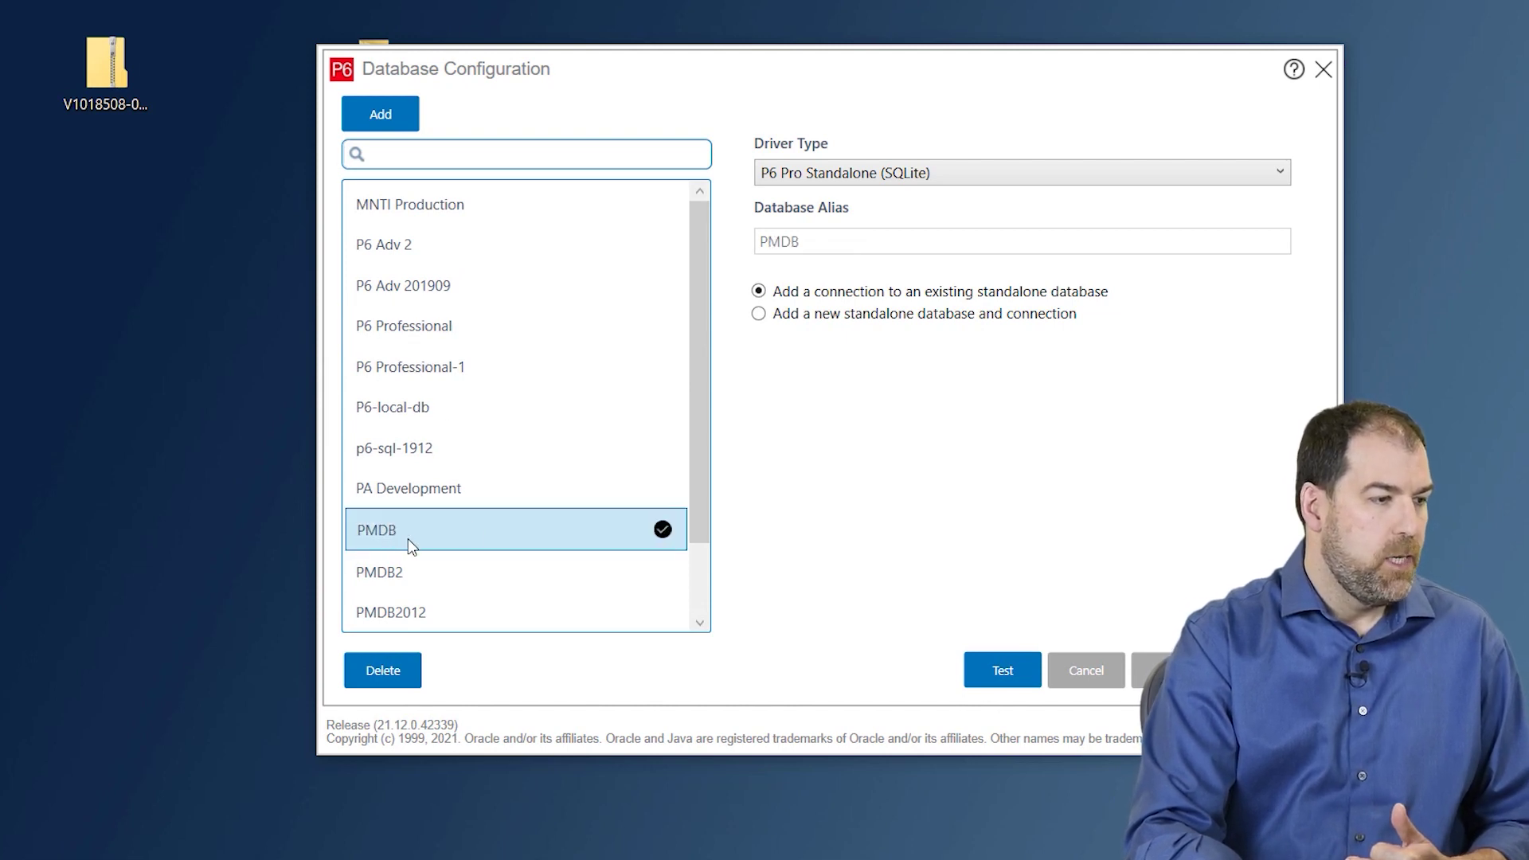
pyautogui.click(377, 115)
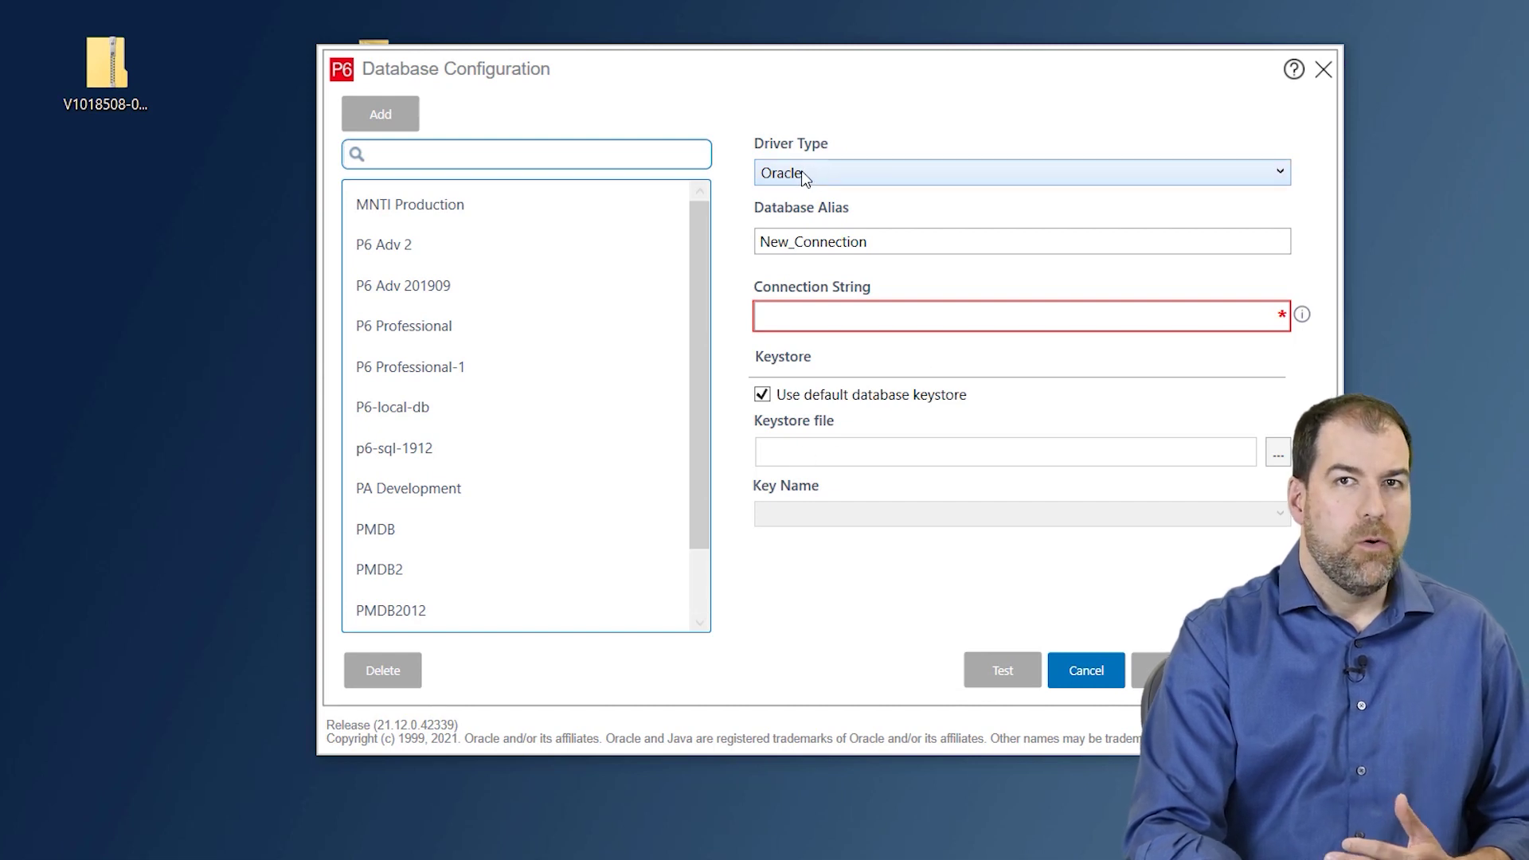
pyautogui.click(802, 172)
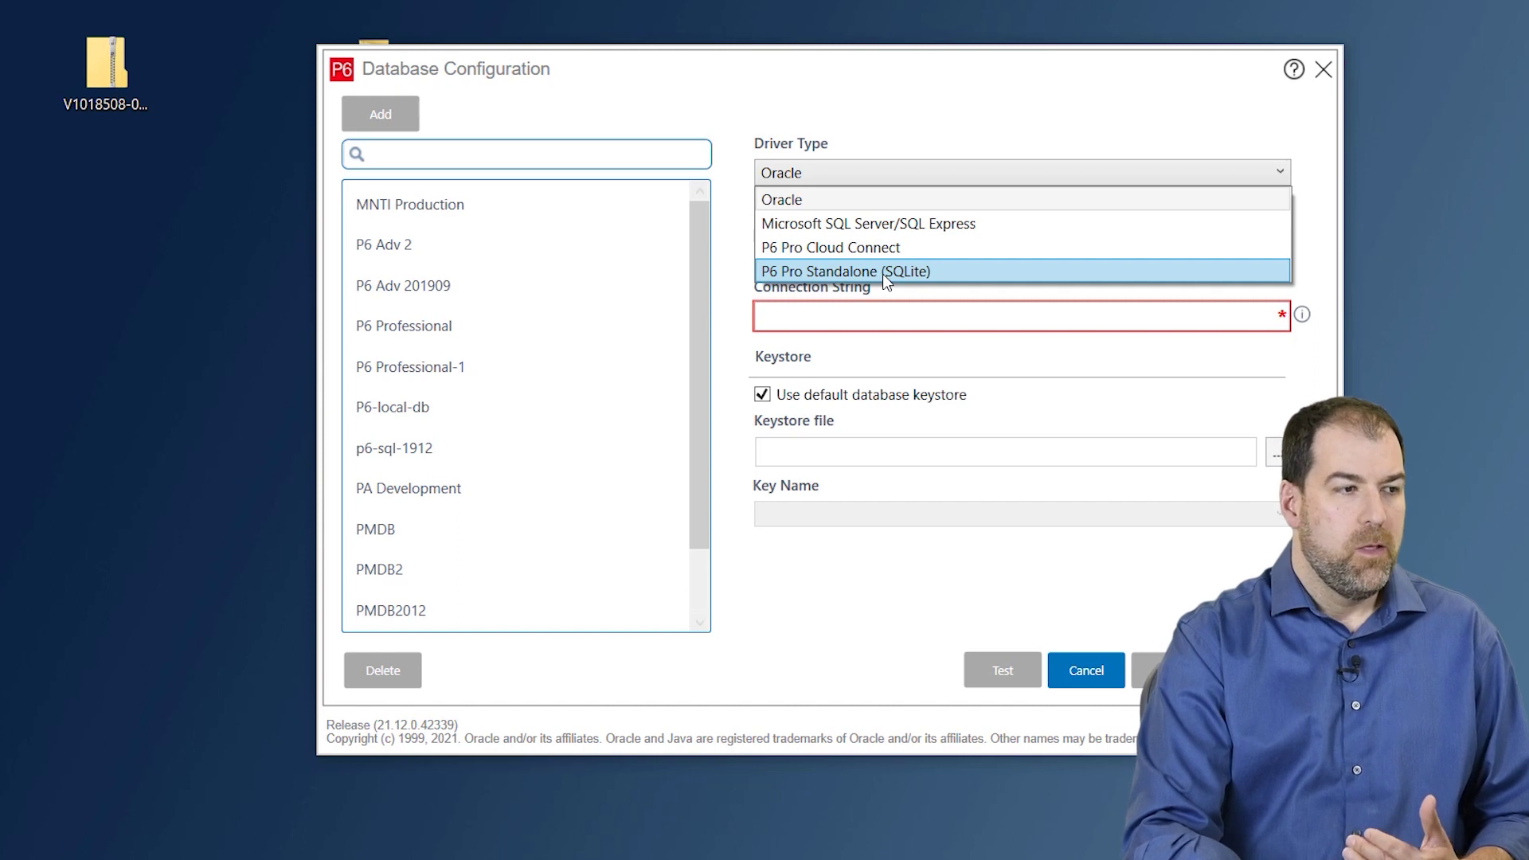
# - Select the P6 Pro Standalone (SQLite) driver and highlight the default New_Connection alias
pyautogui.click(936, 273)
pyautogui.moveTo(916, 243); pyautogui.dragTo(767, 249)
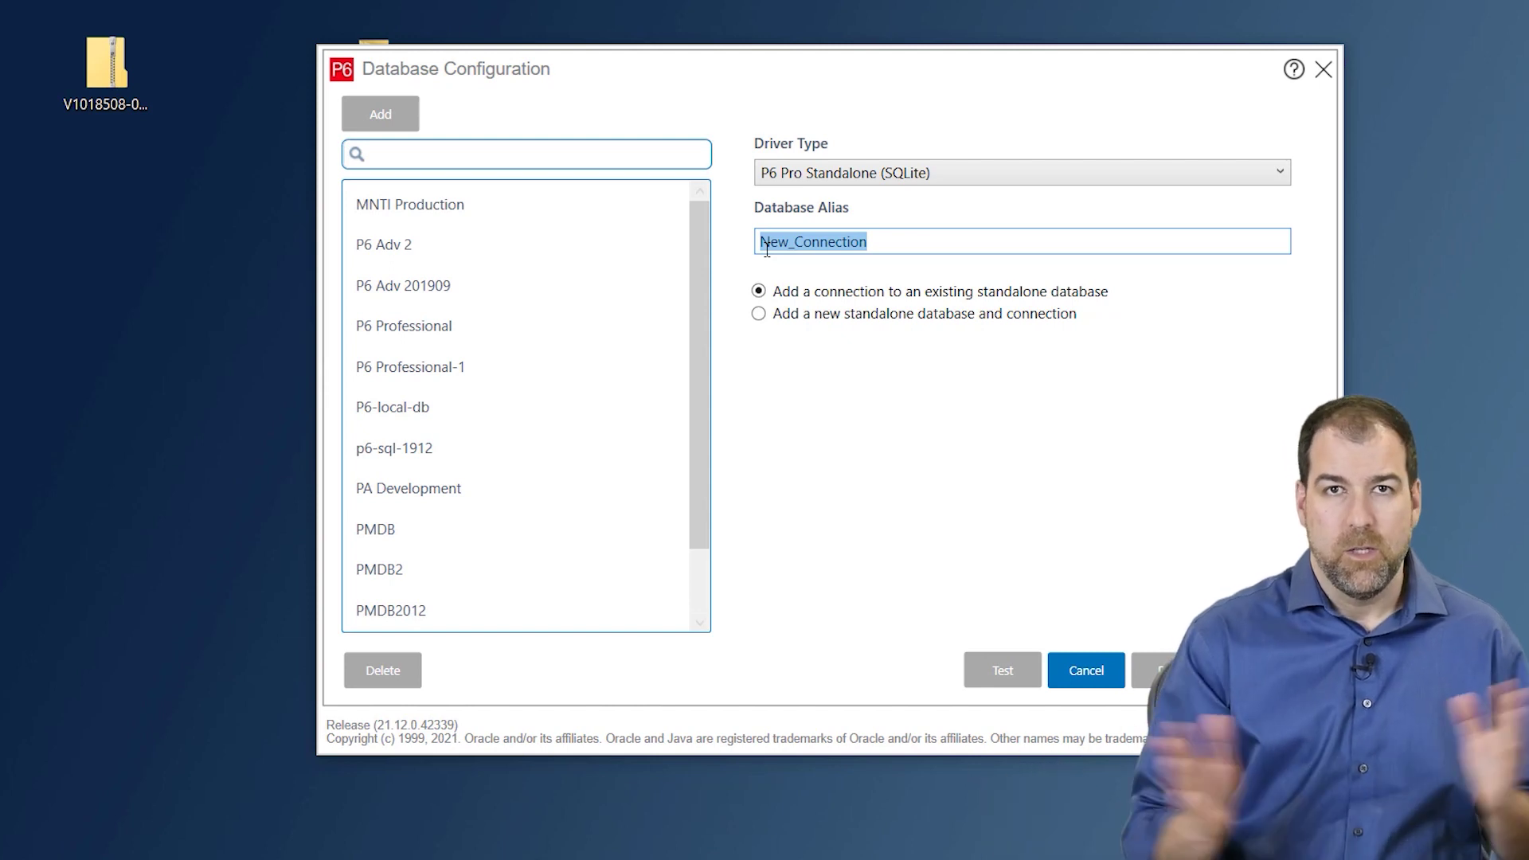
# - Rename the alias to PMDB_2112 and choose 'Add a new standalone database and connection'
pyautogui.click(884, 241)
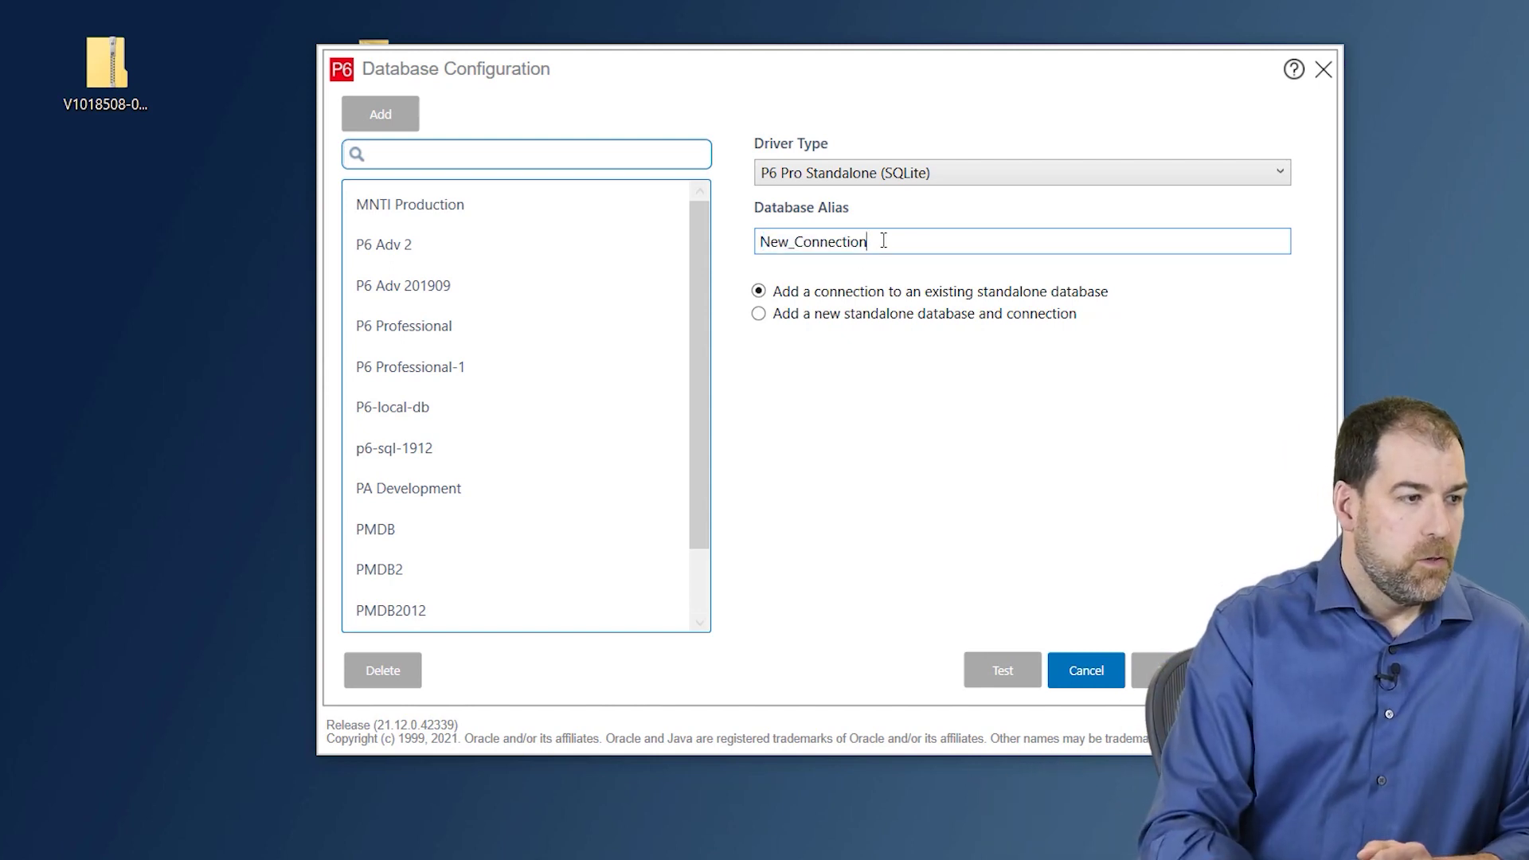
pyautogui.moveTo(876, 241); pyautogui.dragTo(749, 245)
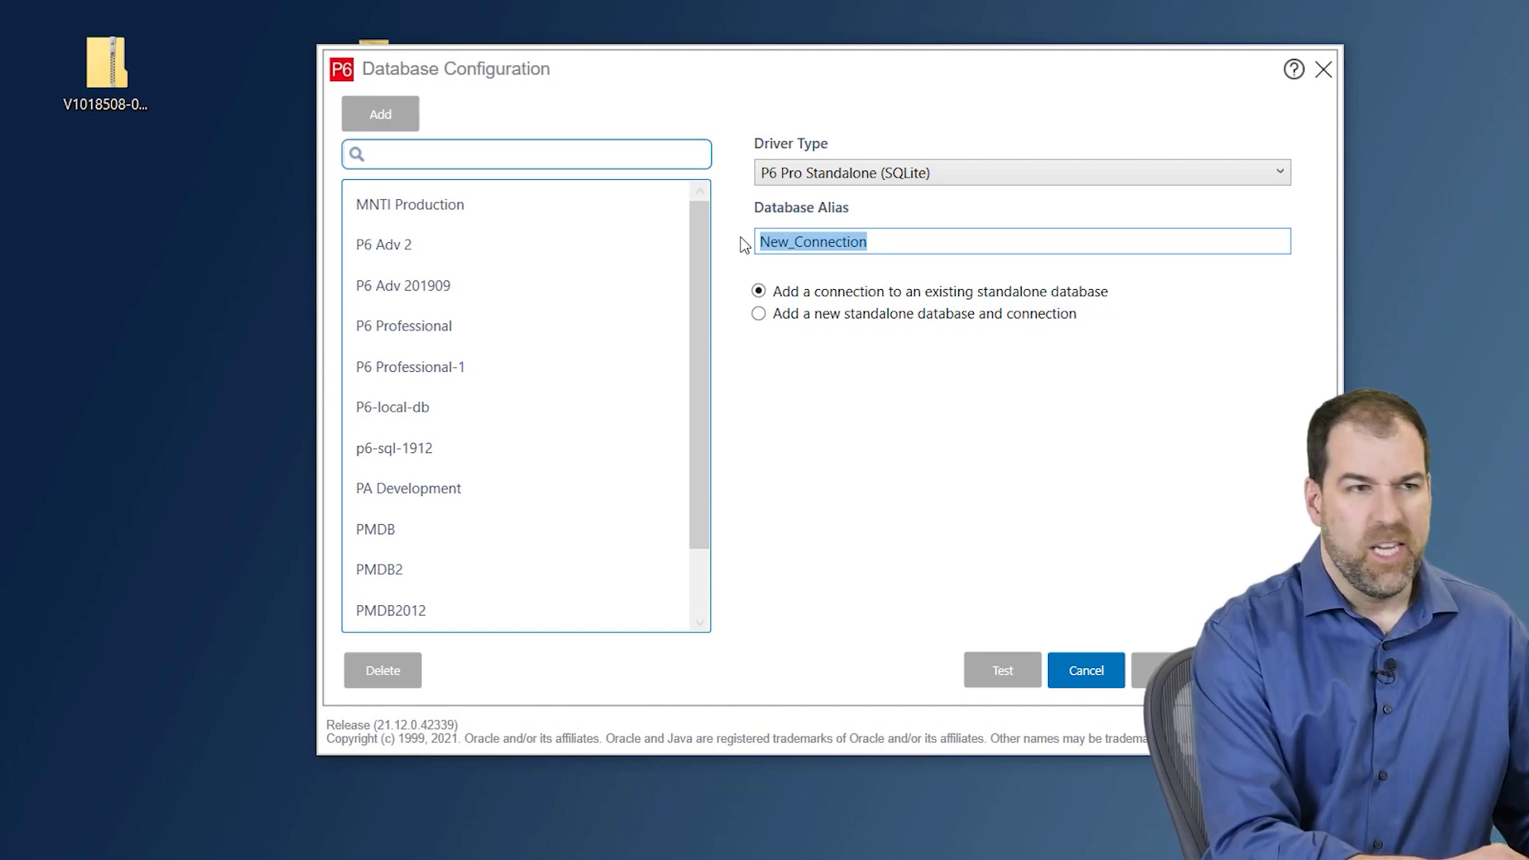
pyautogui.write('PMDB')
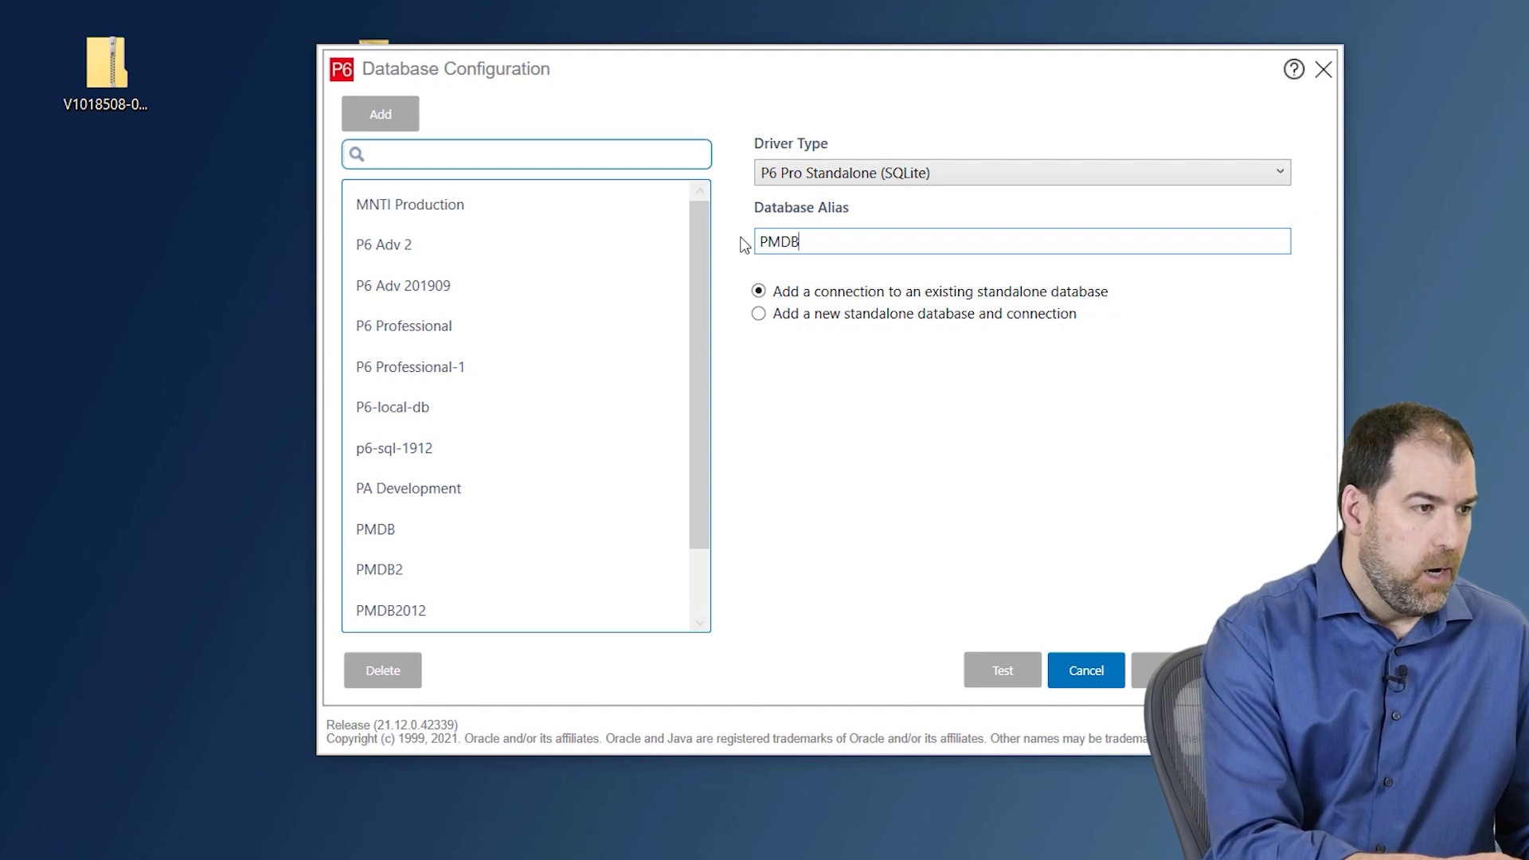
pyautogui.write('_2112')
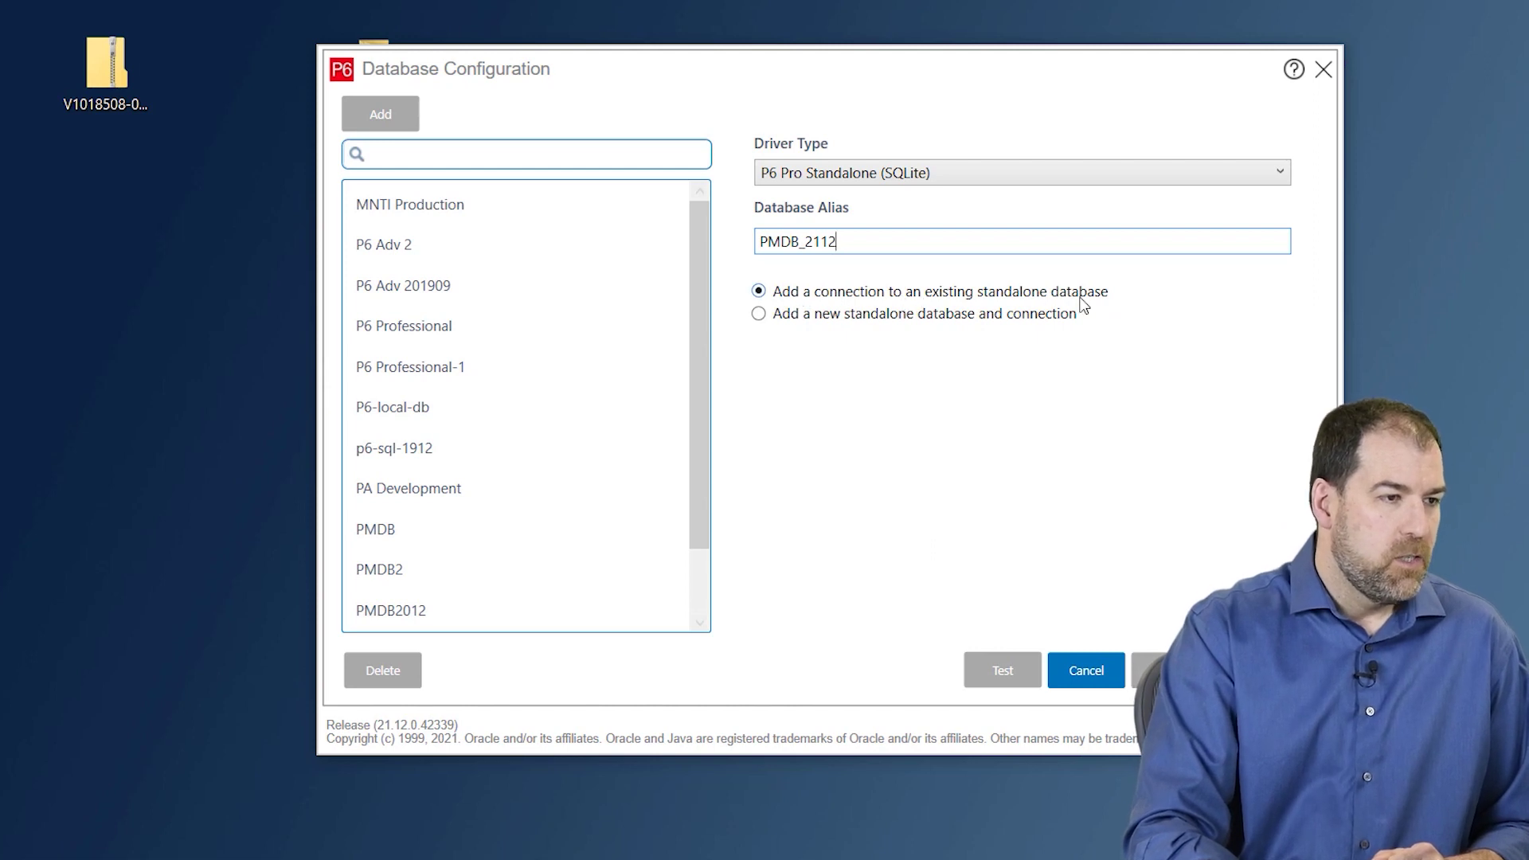
pyautogui.click(825, 318)
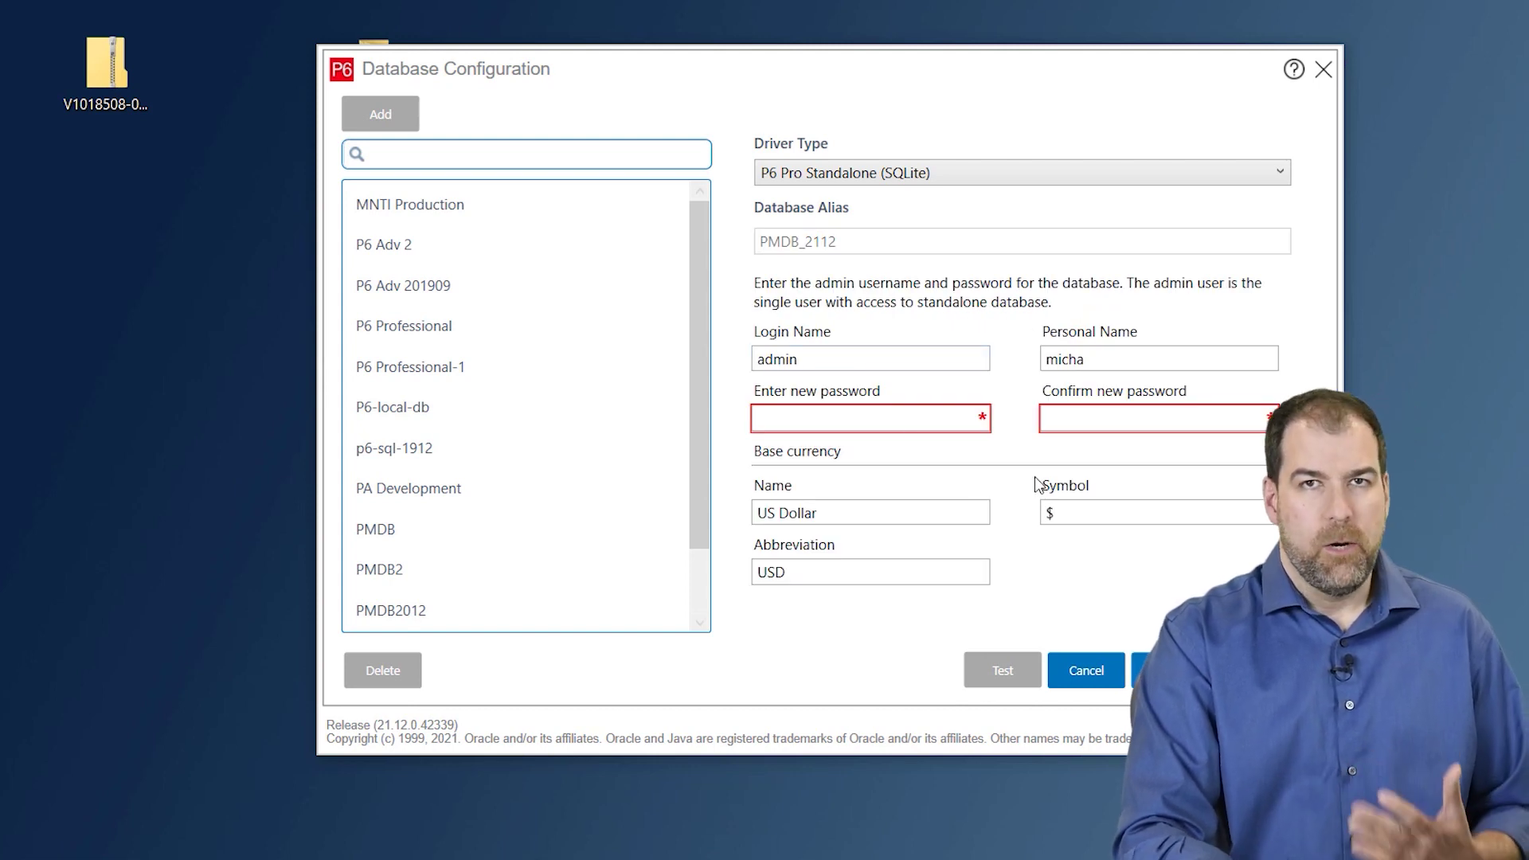
# - Keep the admin login and personal name, then enter and confirm the administrator password
pyautogui.click(825, 356)
pyautogui.doubleClick(772, 358)
pyautogui.click(860, 351)
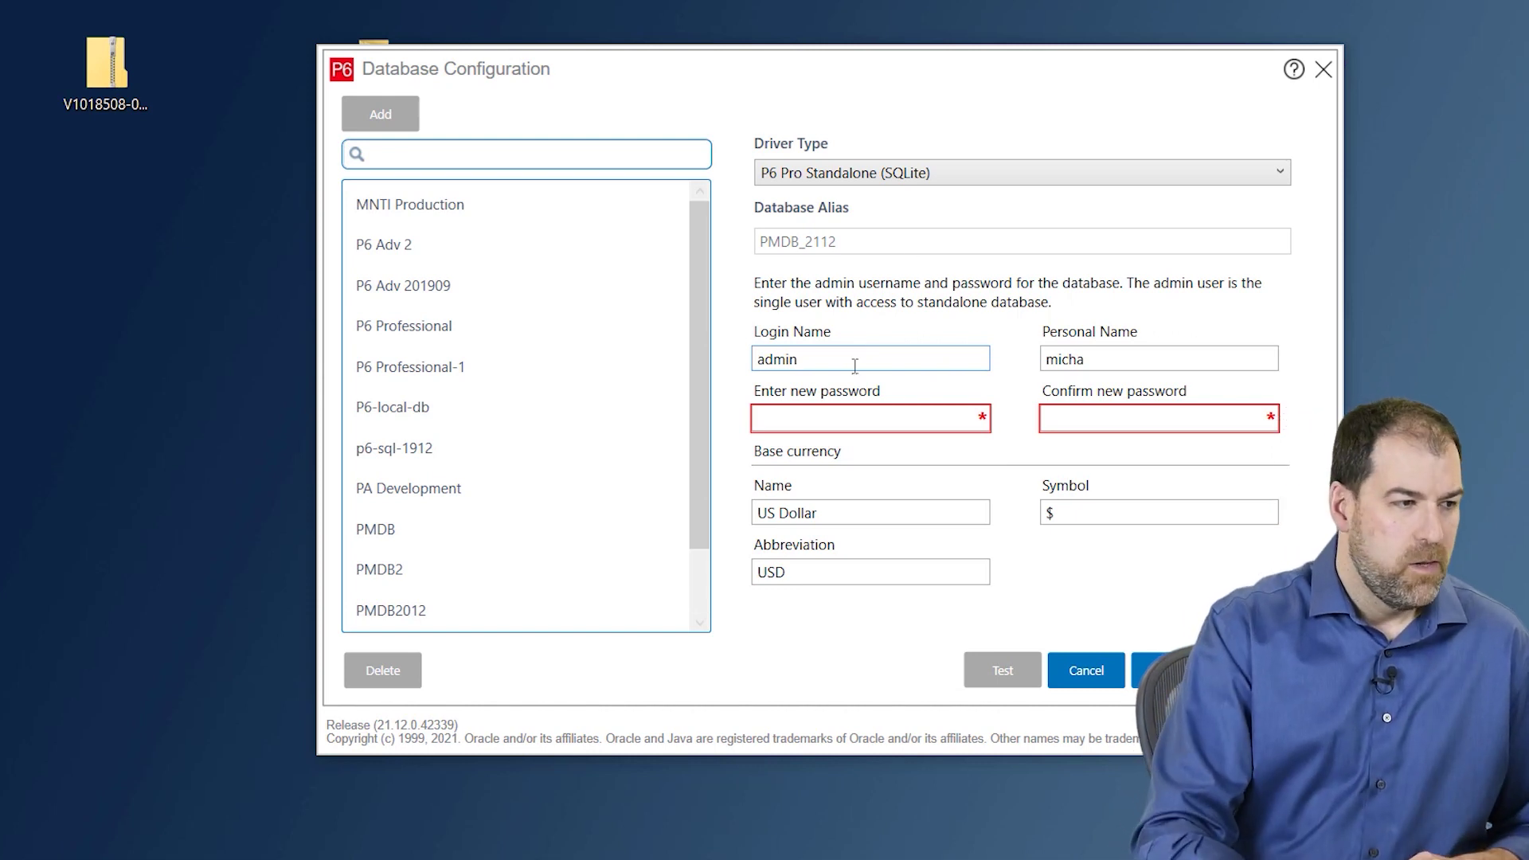
pyautogui.moveTo(1107, 359); pyautogui.dragTo(1027, 368)
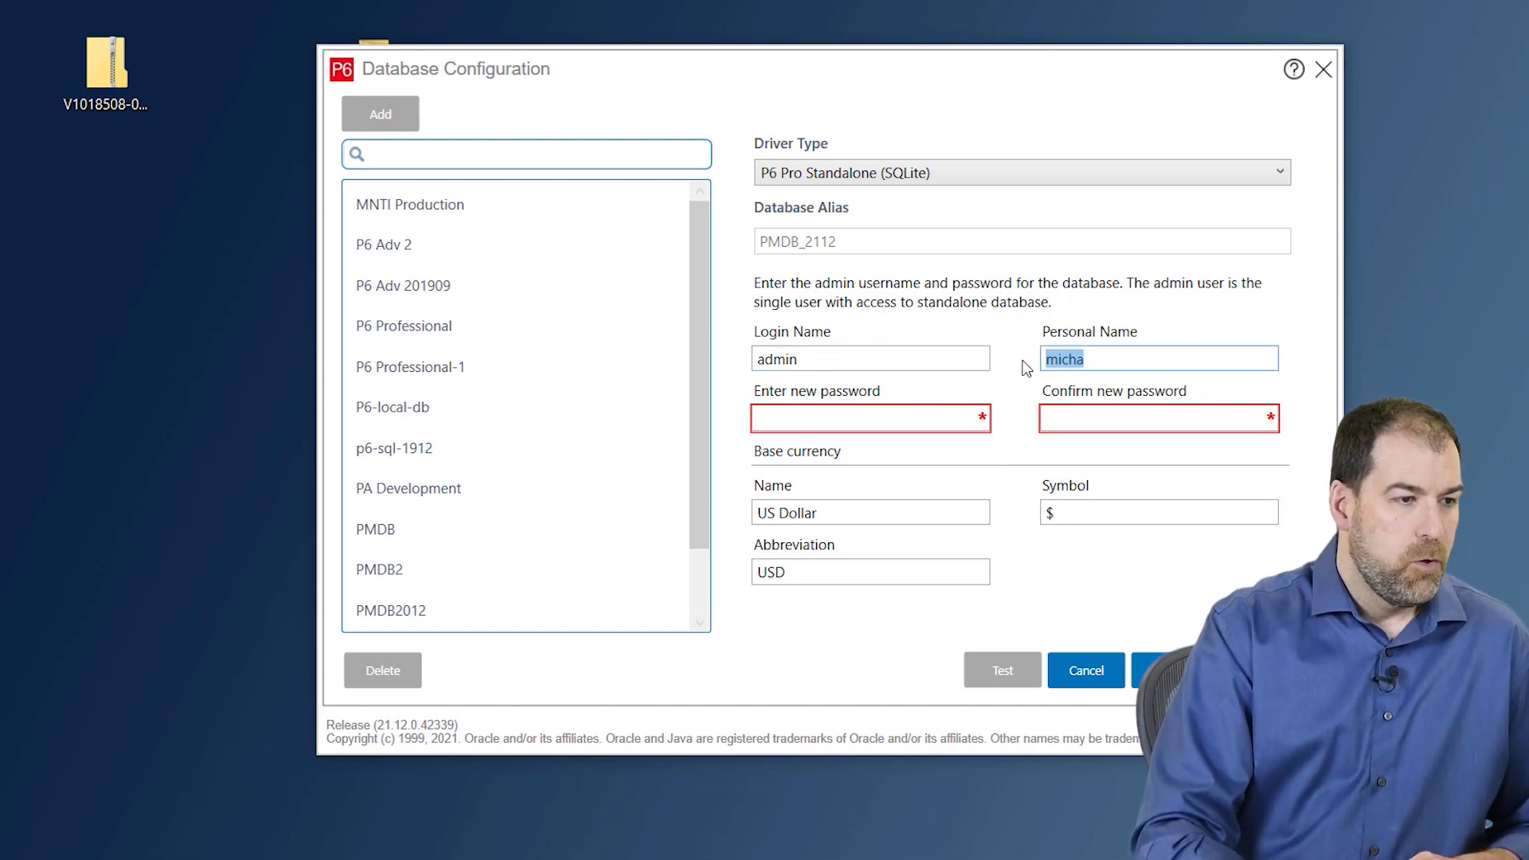
pyautogui.click(1090, 368)
pyautogui.click(968, 418)
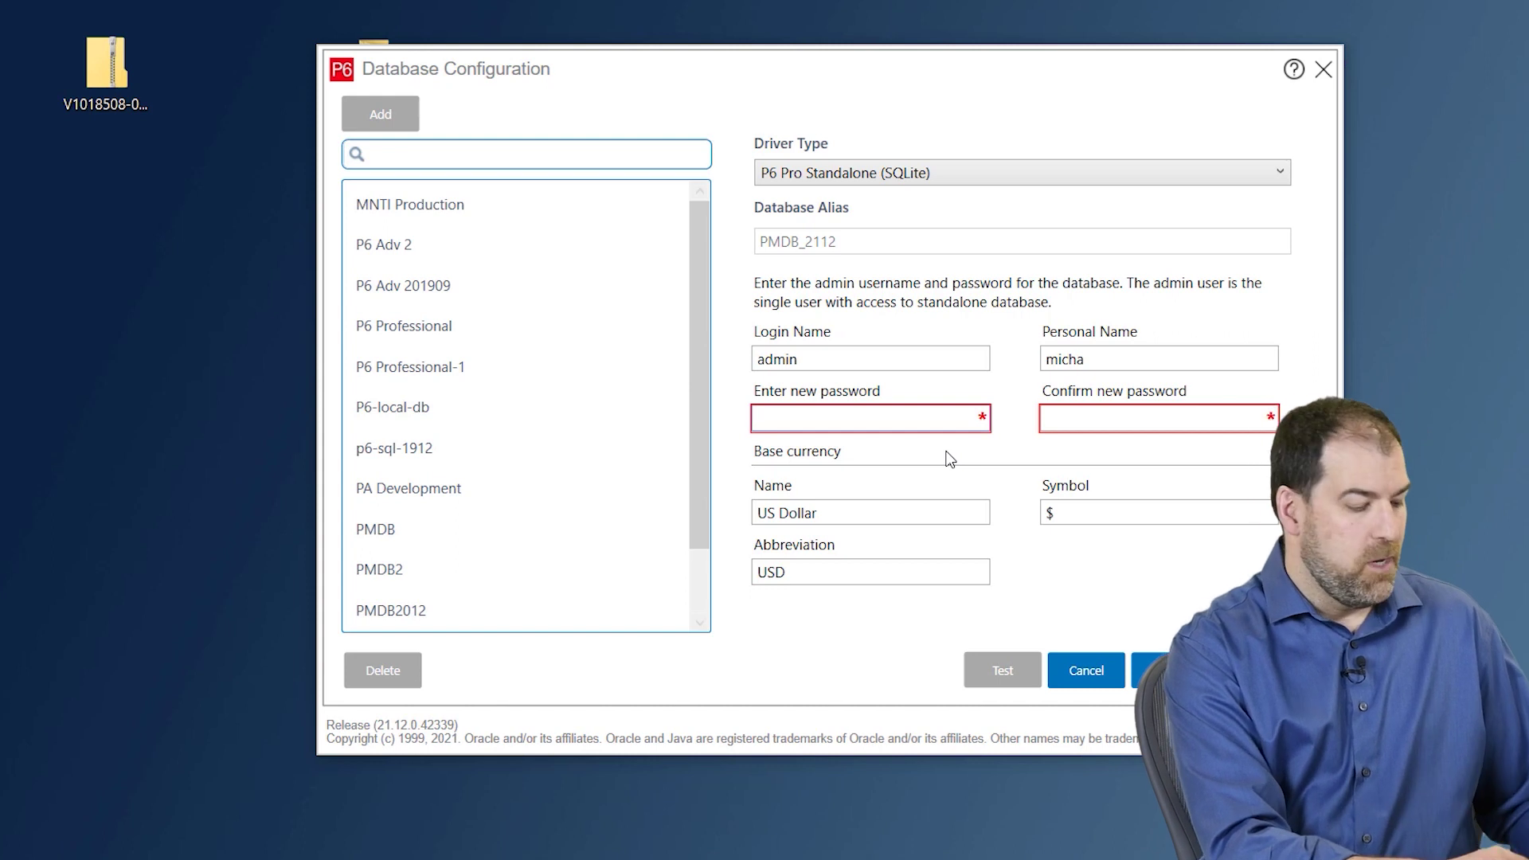
pyautogui.write('admin')
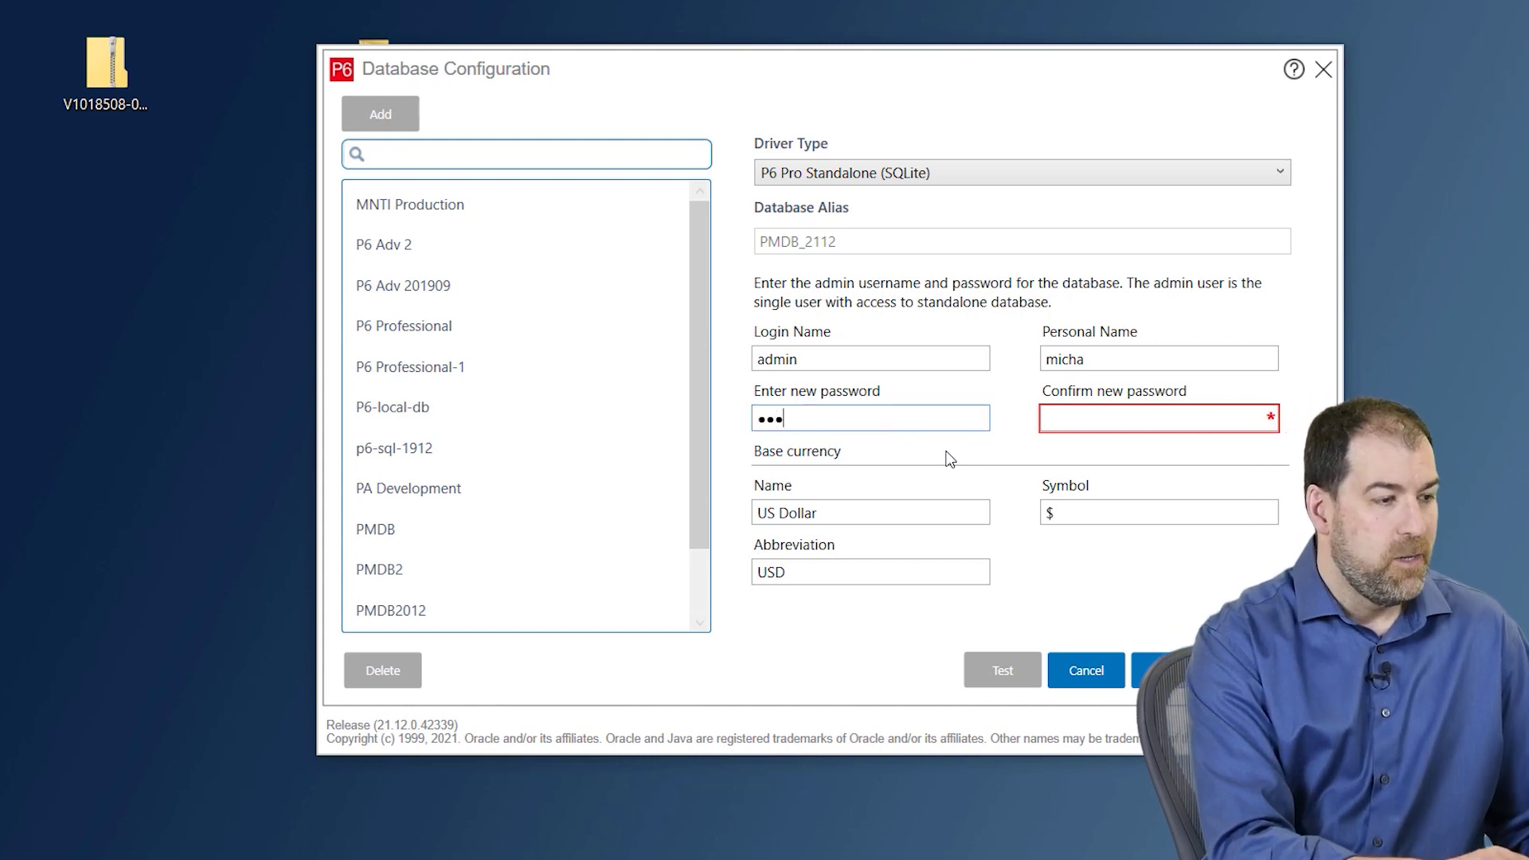
pyautogui.press('Tab')
pyautogui.write('admin')
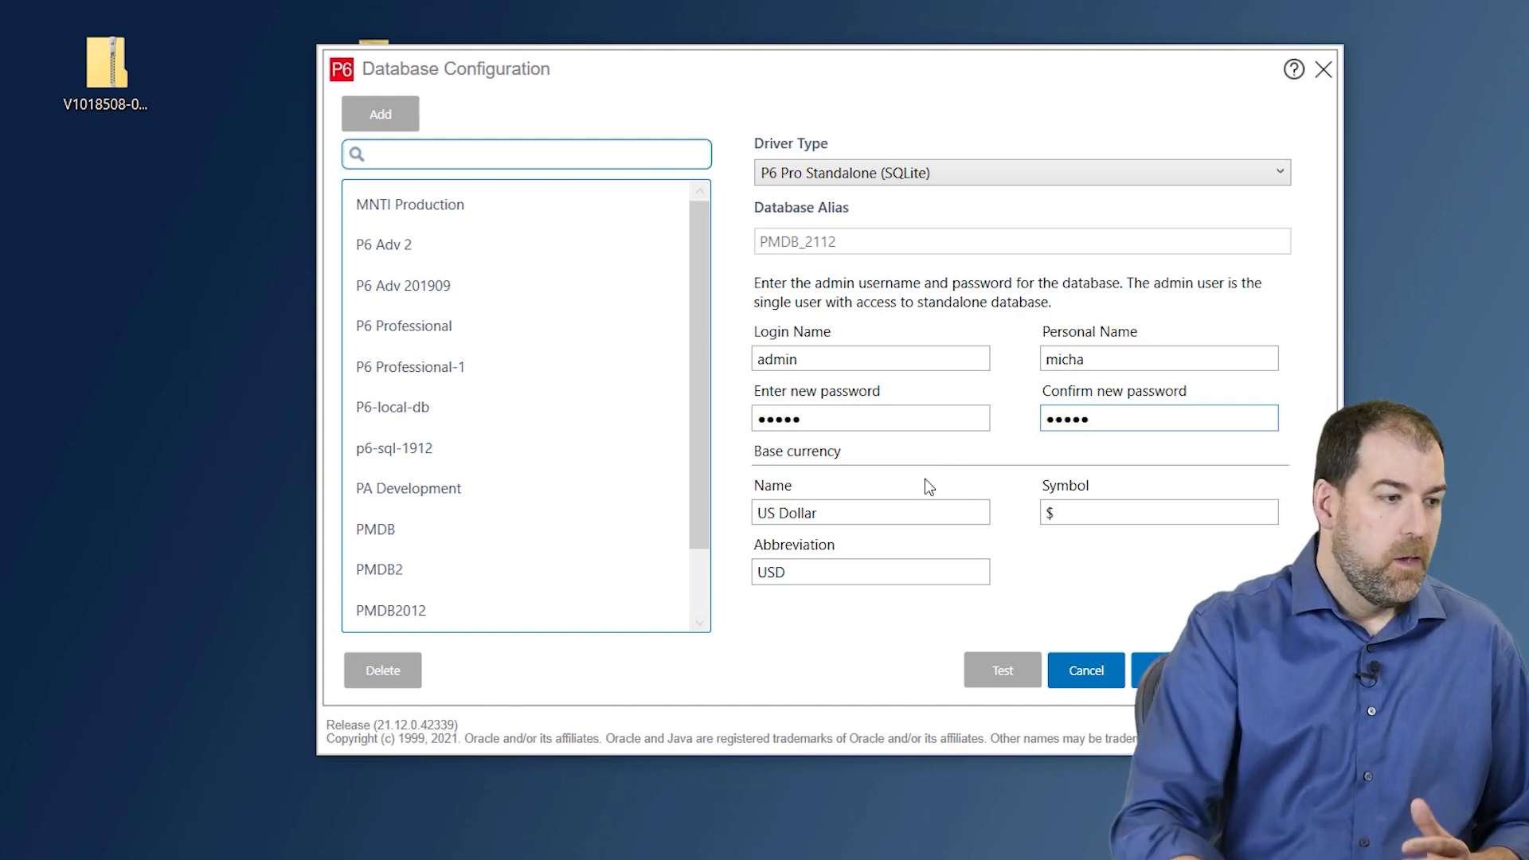
# - Keep US Dollar (USD) as the base currency and accept the account details
pyautogui.click(869, 516)
pyautogui.moveTo(890, 510); pyautogui.dragTo(760, 518)
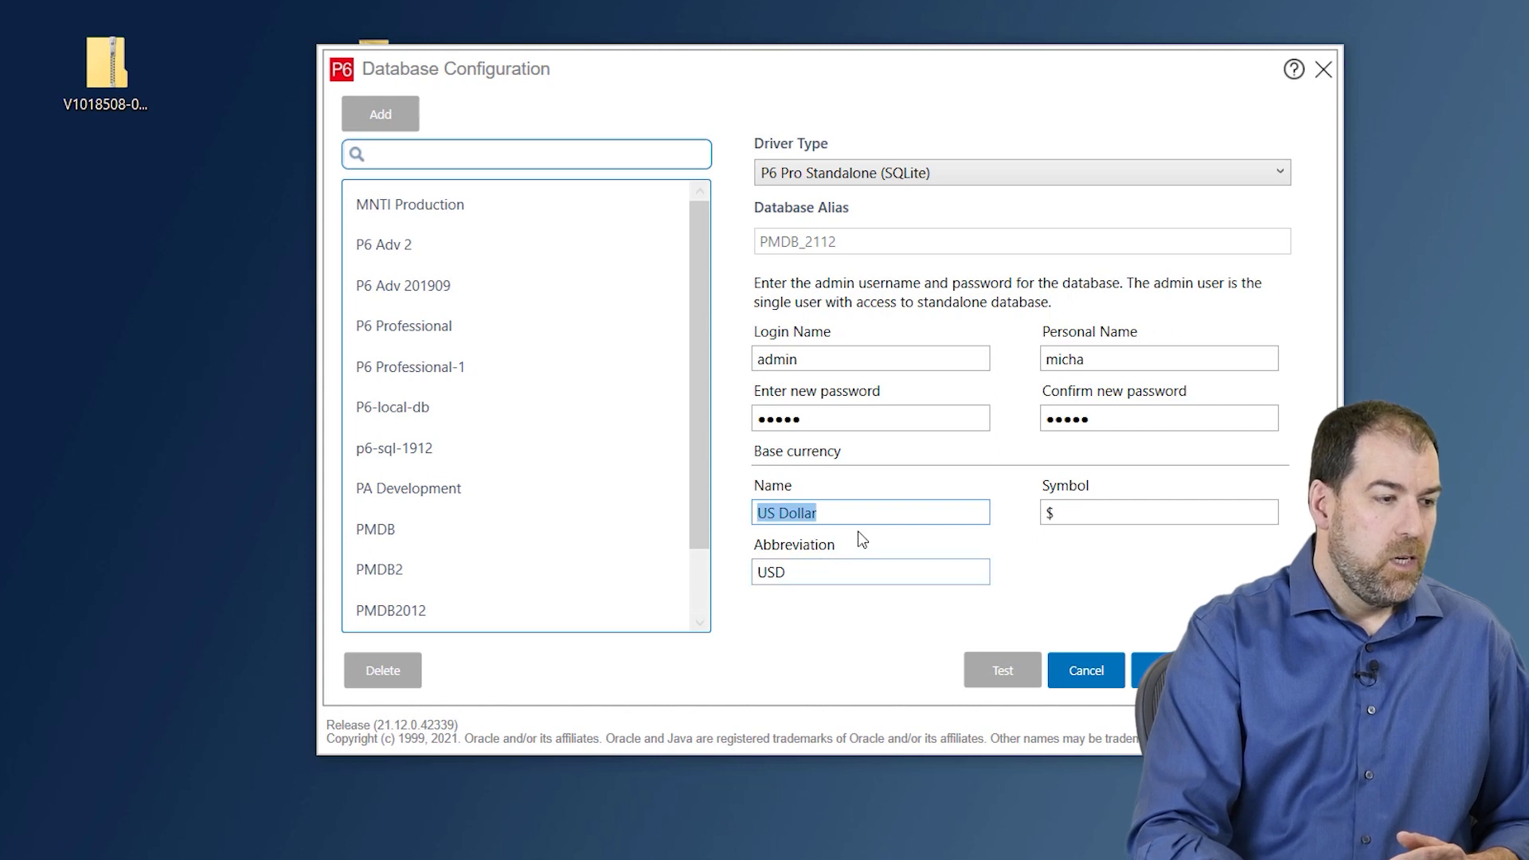
pyautogui.click(811, 568)
pyautogui.moveTo(811, 567); pyautogui.dragTo(748, 584)
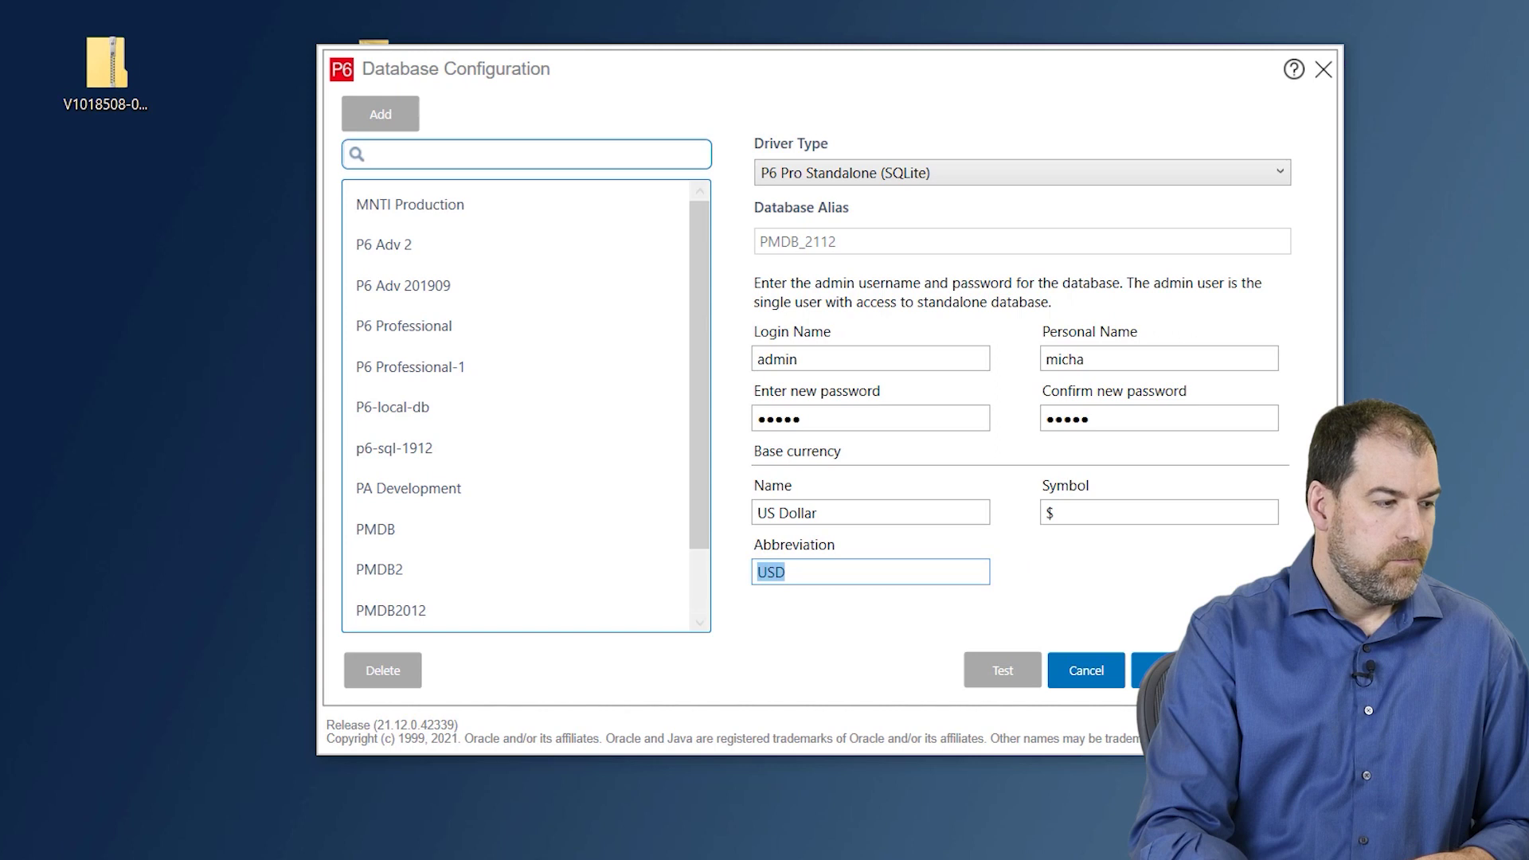
pyautogui.click(1152, 669)
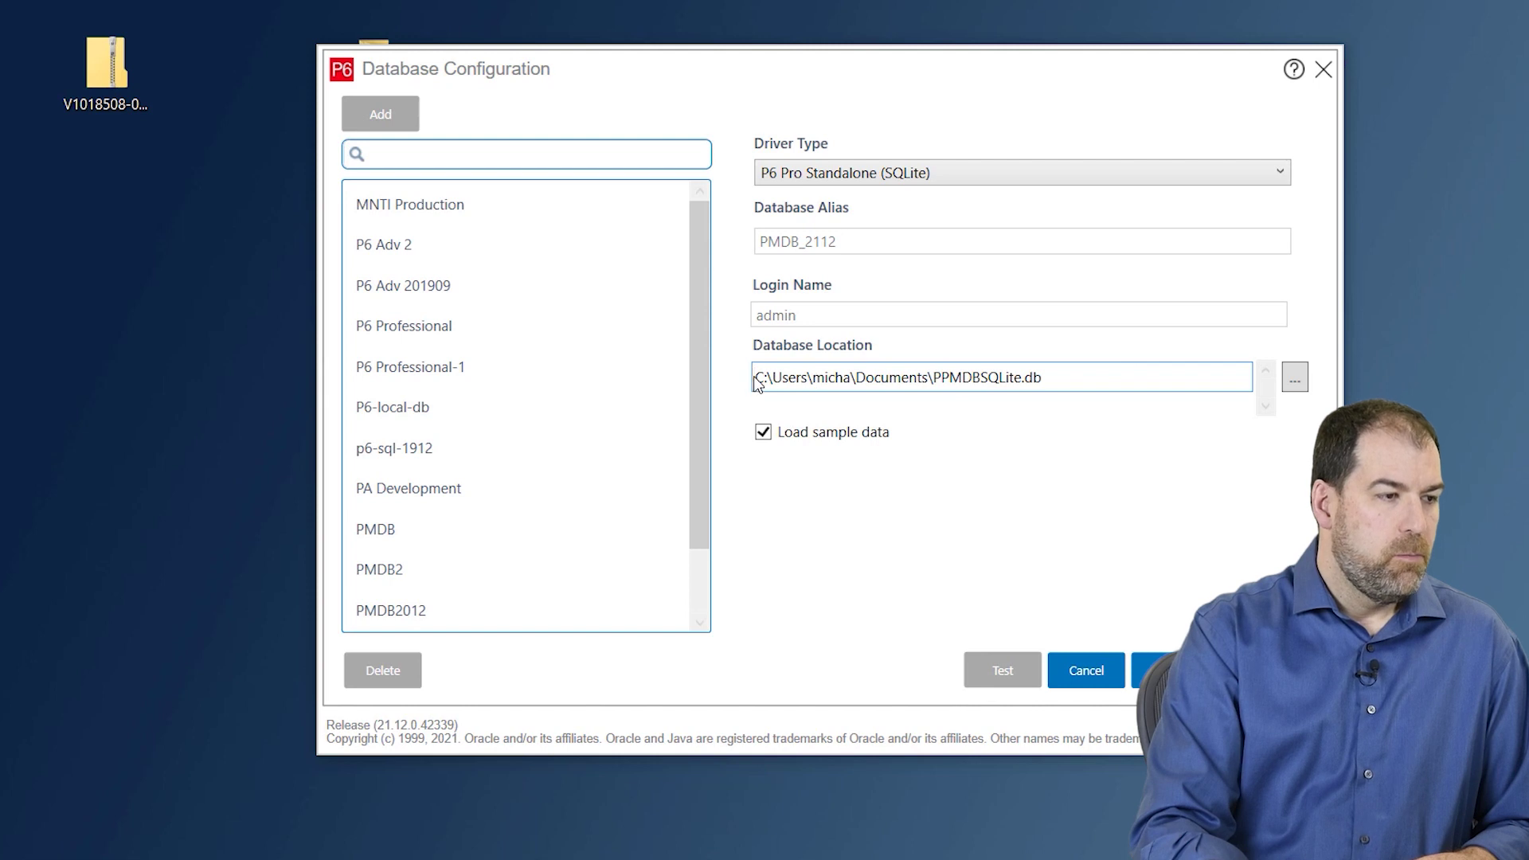
# - Rename the database file to PPMDBSQLite-2112.db in Documents, keep sample data, and save the alias
pyautogui.moveTo(754, 379); pyautogui.dragTo(930, 381)
pyautogui.click(1012, 378)
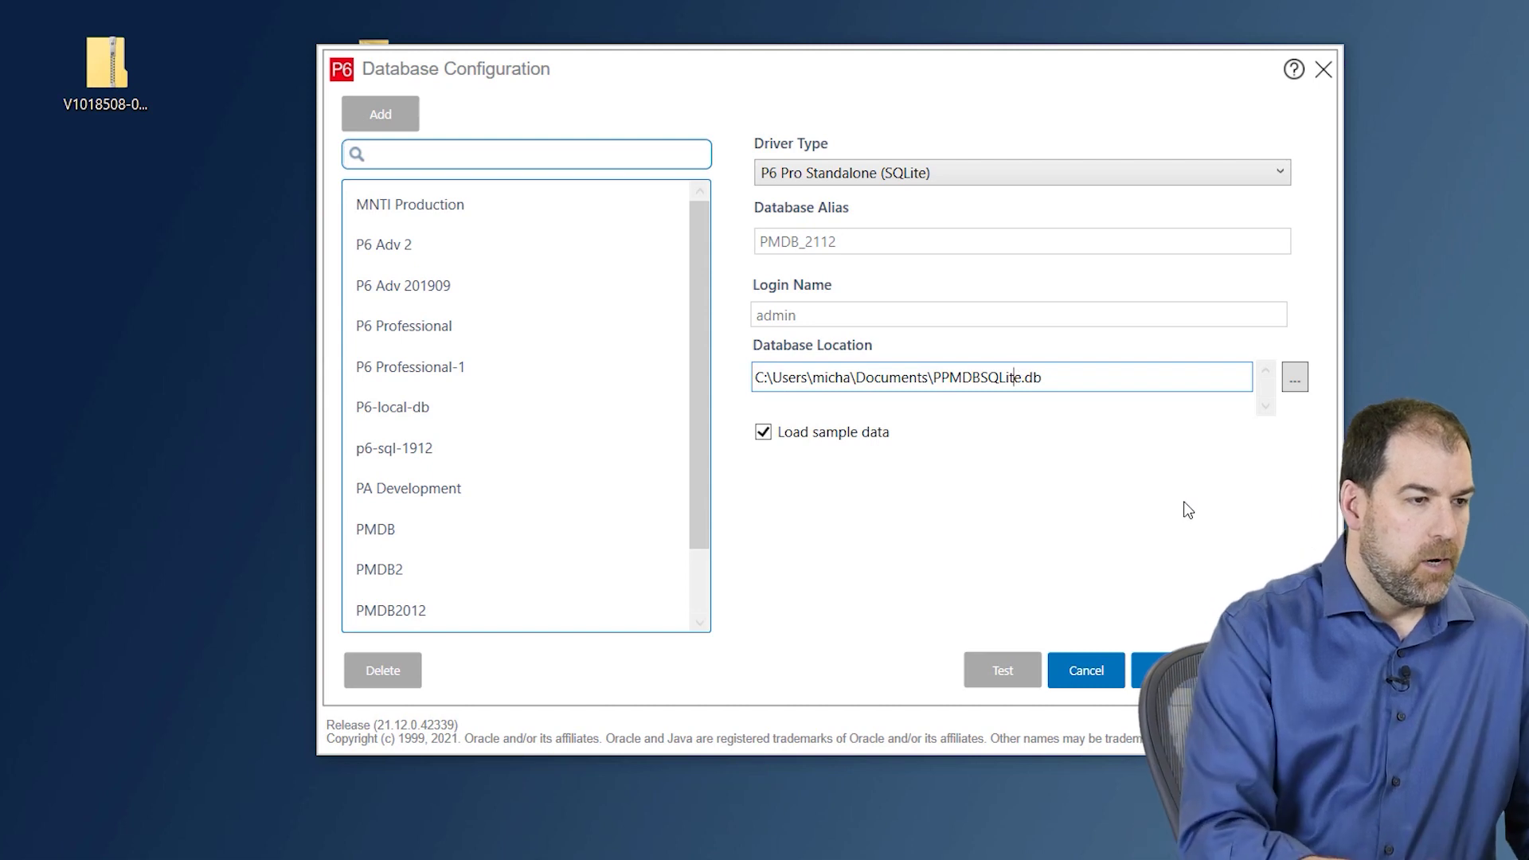
pyautogui.write('-2112')
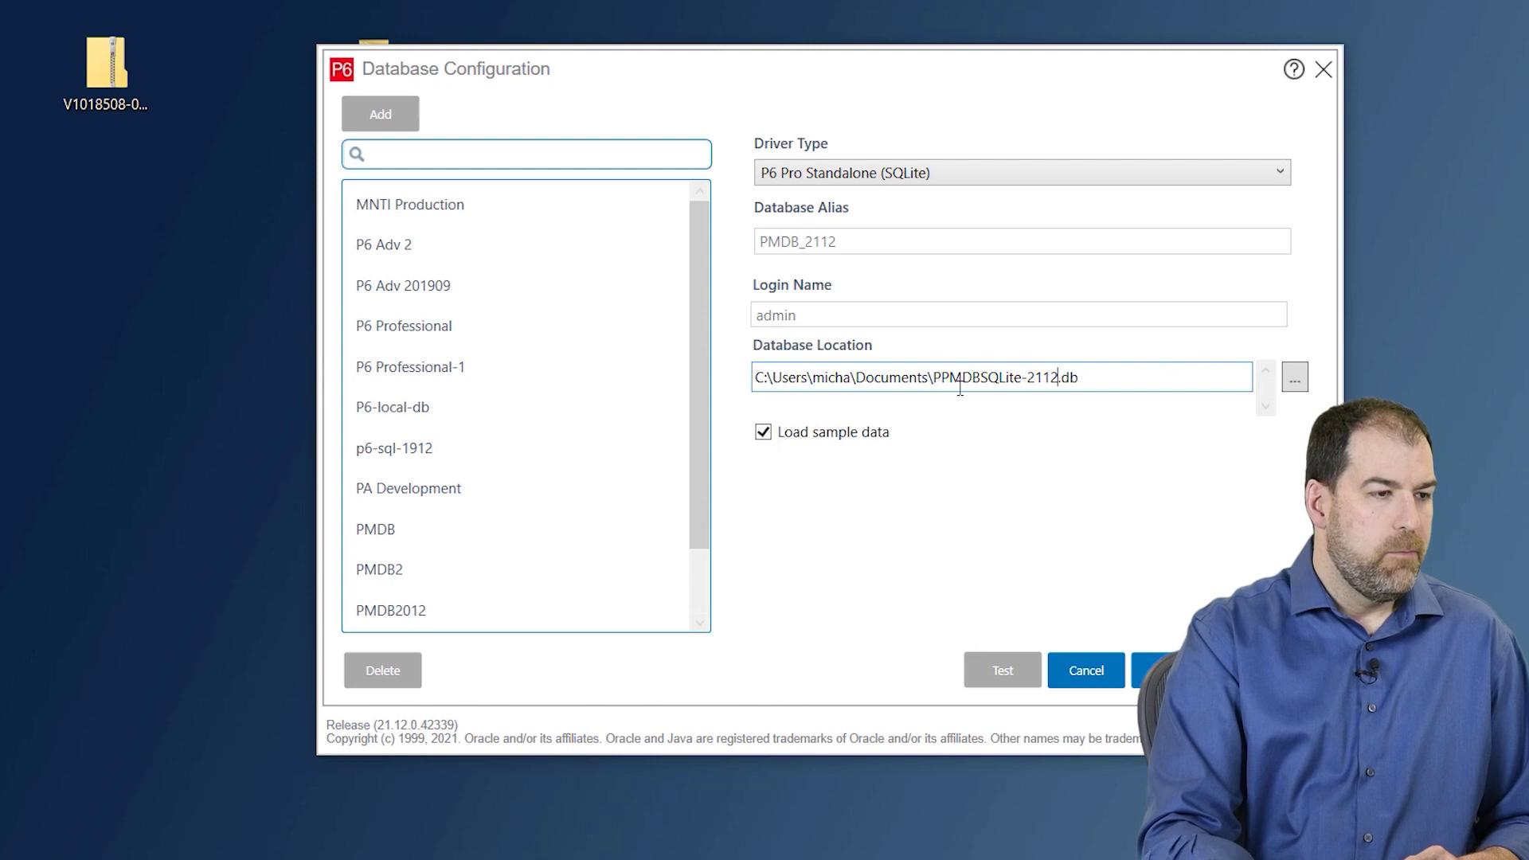
pyautogui.moveTo(936, 378); pyautogui.dragTo(1111, 380)
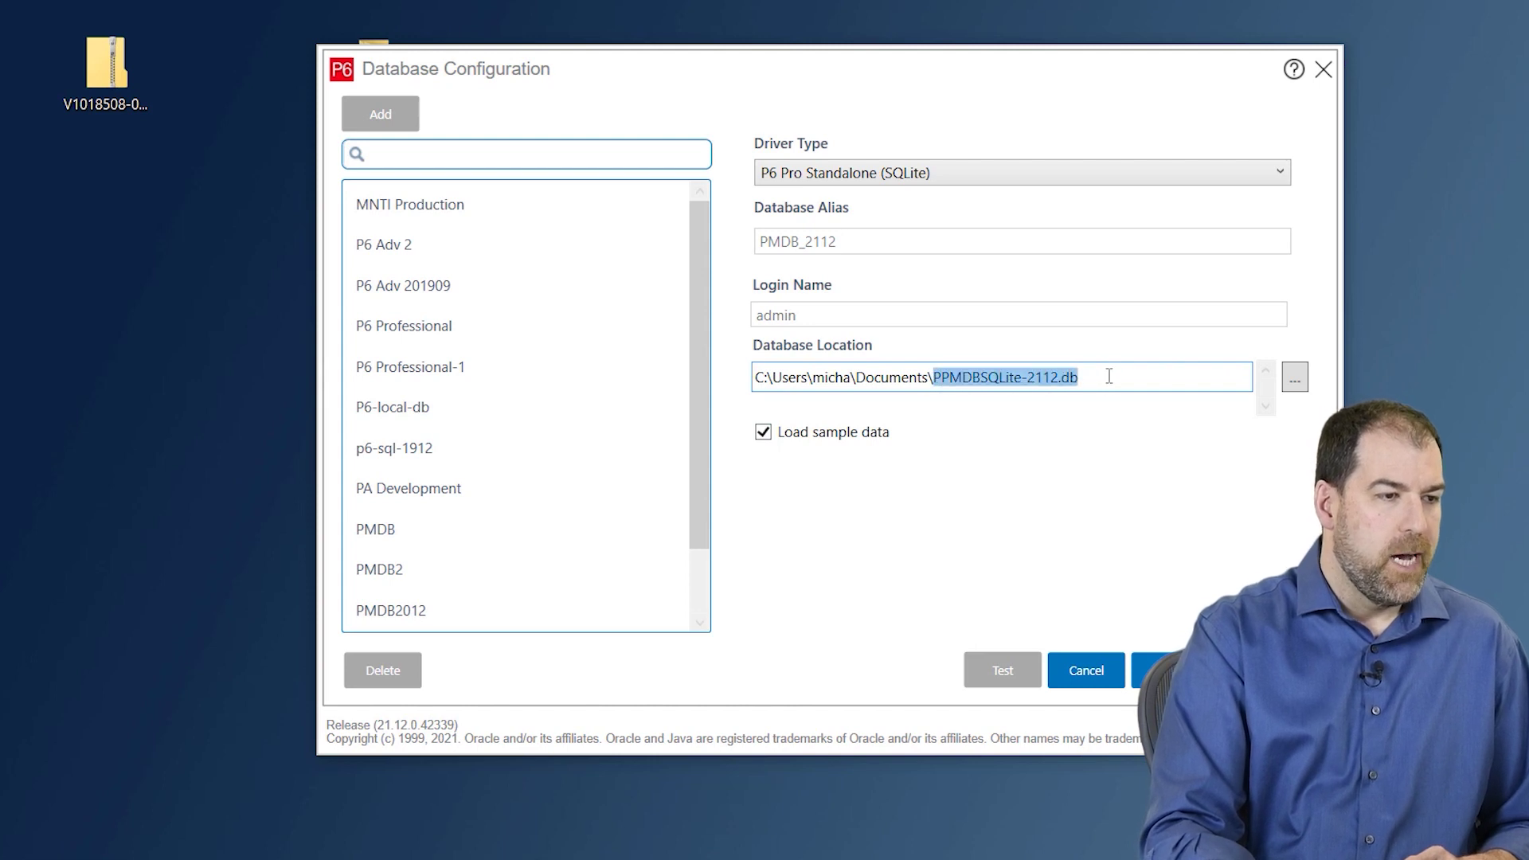
pyautogui.click(1061, 377)
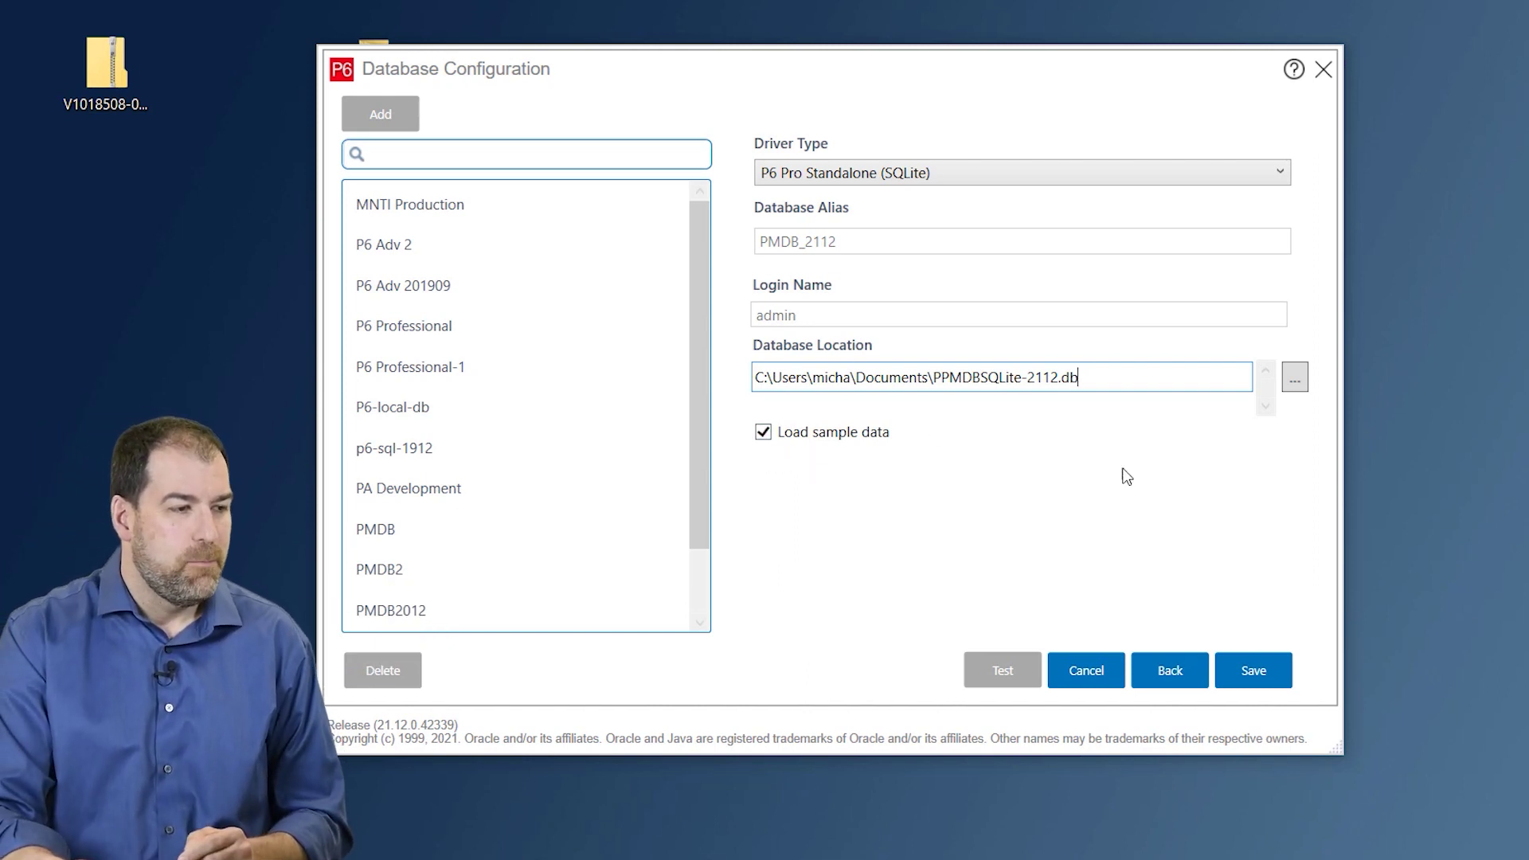
pyautogui.click(1263, 670)
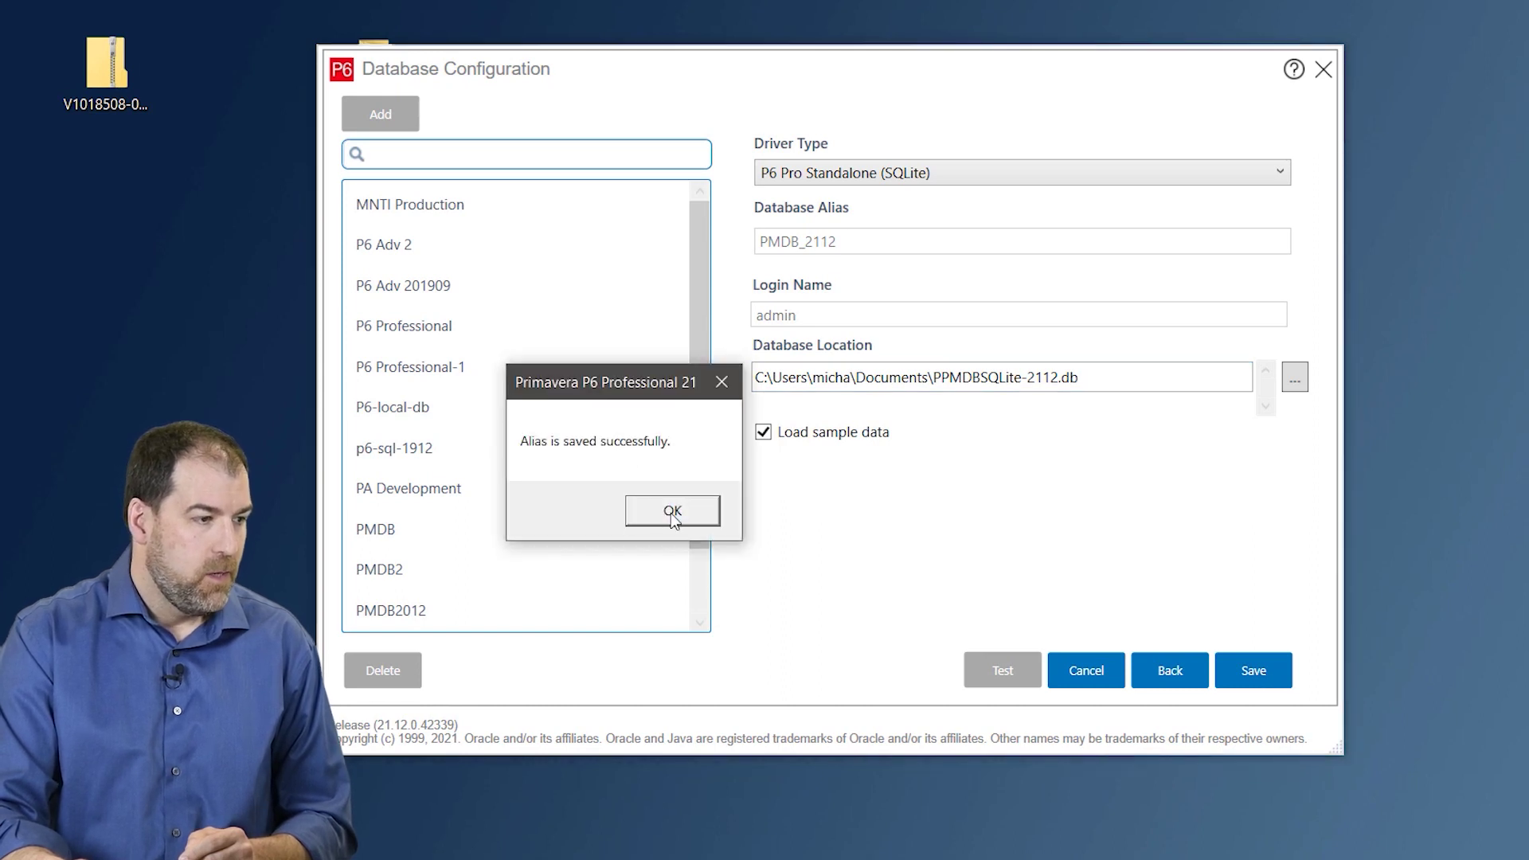
# - Acknowledge the 'Alias is saved successfully' message
pyautogui.click(672, 512)
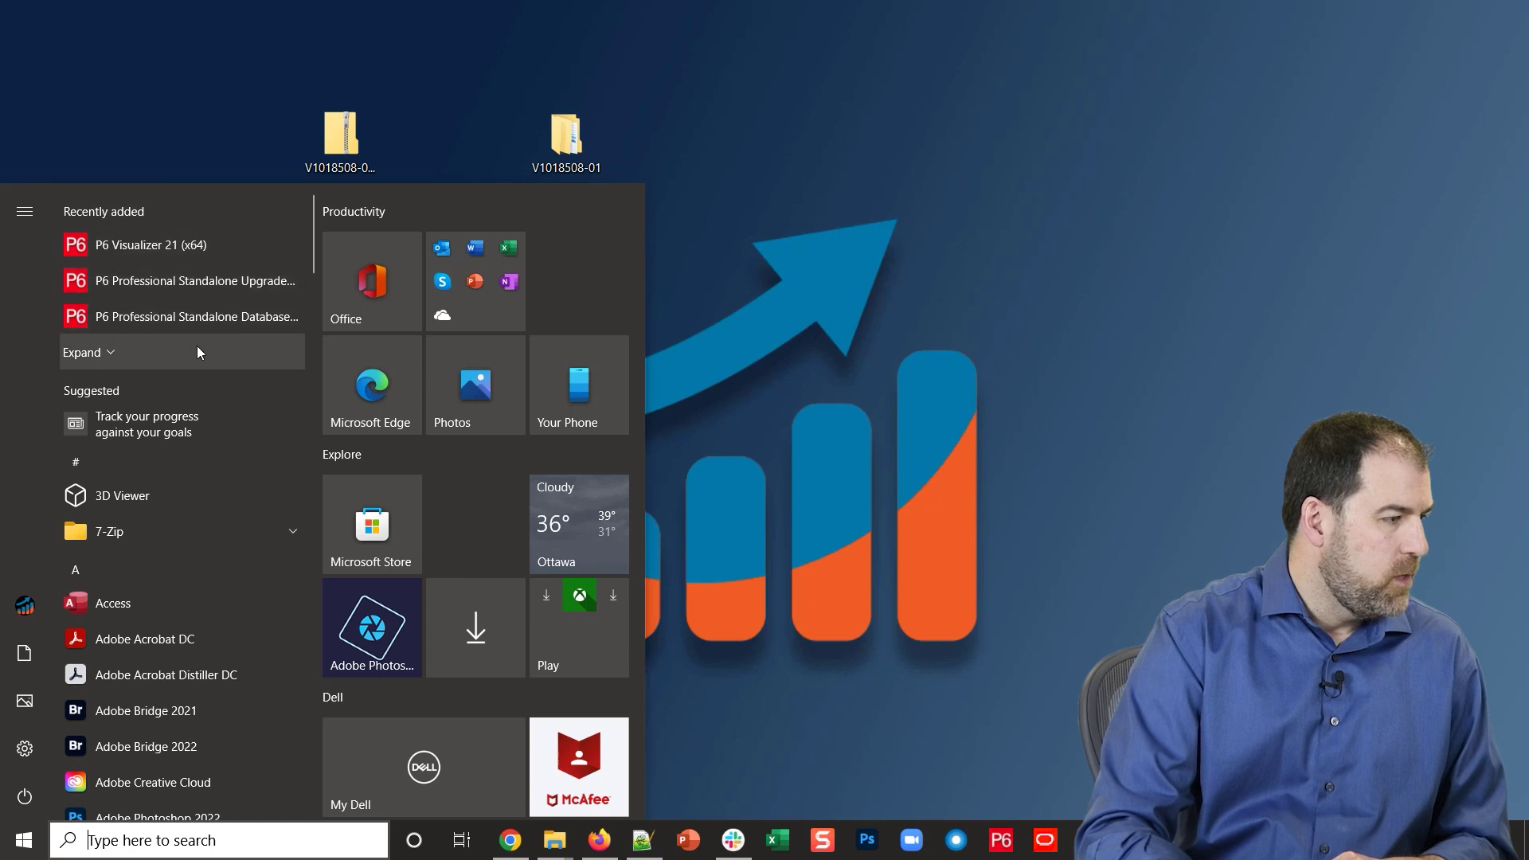
# - Start P6 Professional 21 (x64) from the Oracle - Primavera P6 folder in the Start menu
pyautogui.scroll(-5, 268, 295)
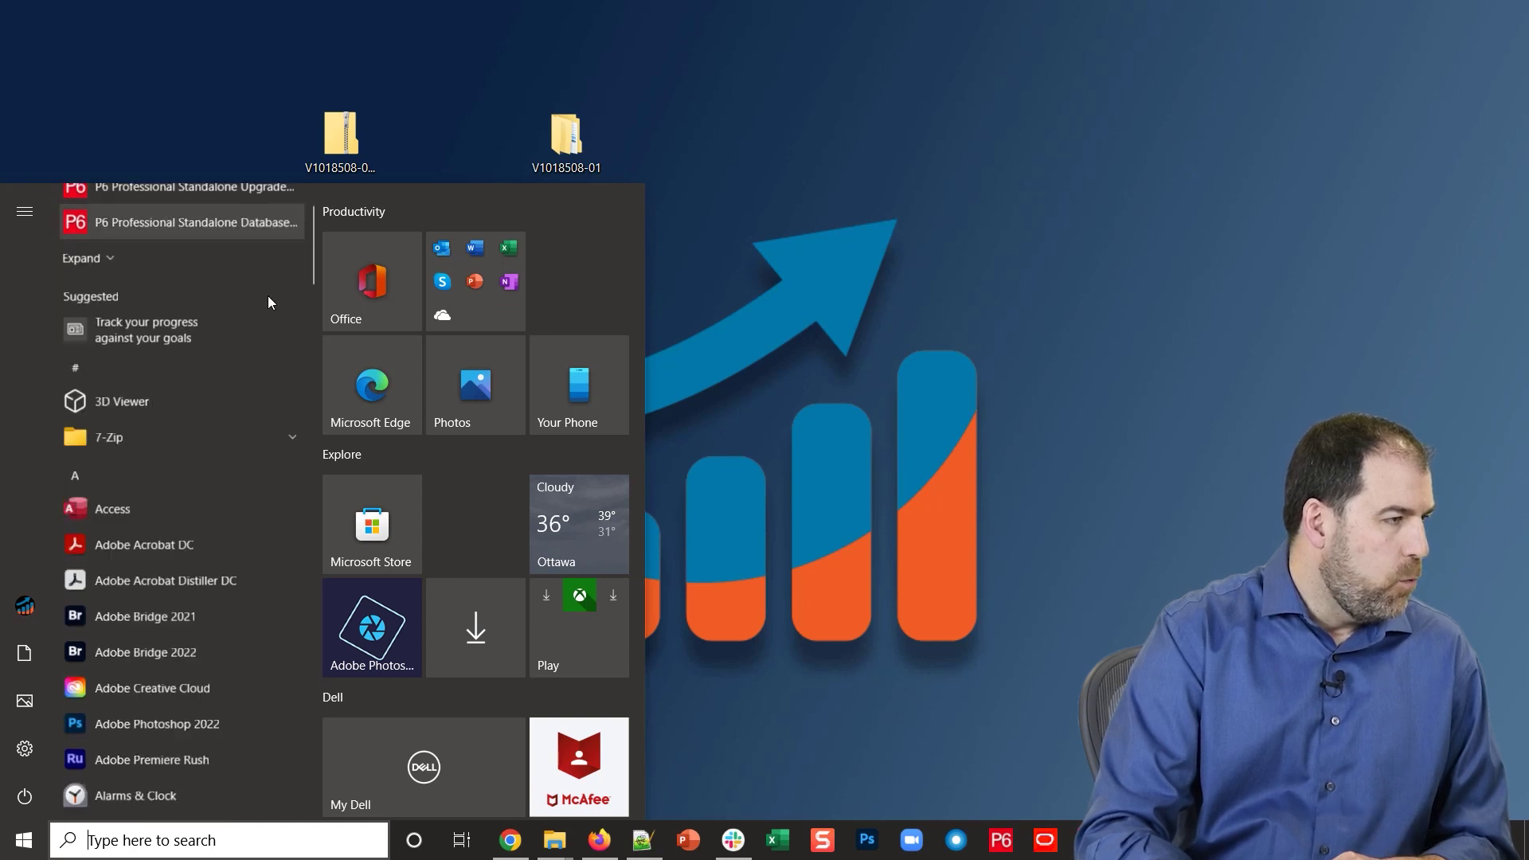
pyautogui.moveTo(313, 298); pyautogui.dragTo(277, 575)
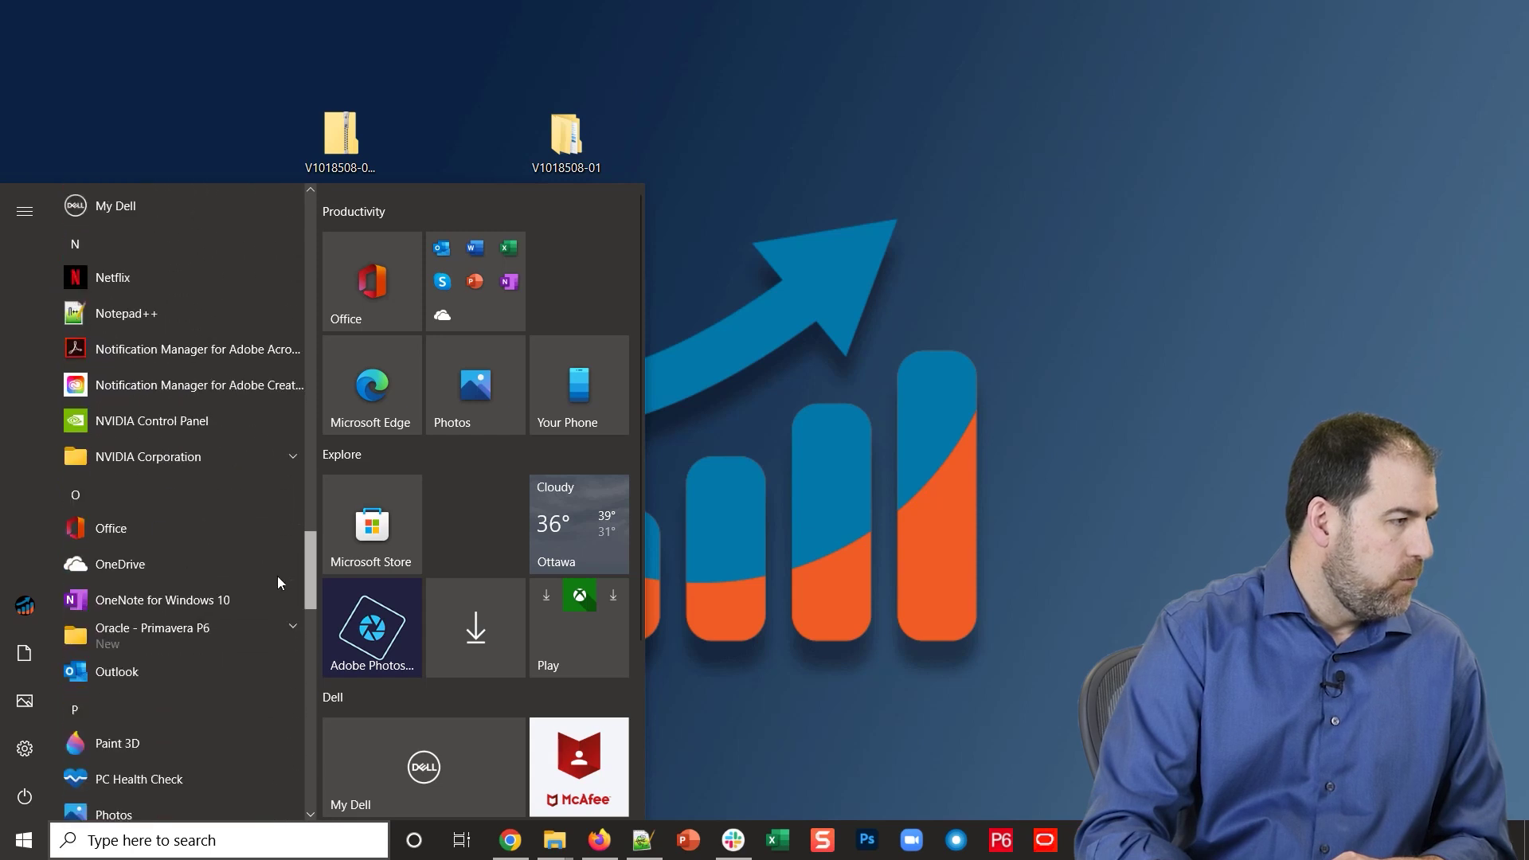
pyautogui.scroll(-3, 136, 534)
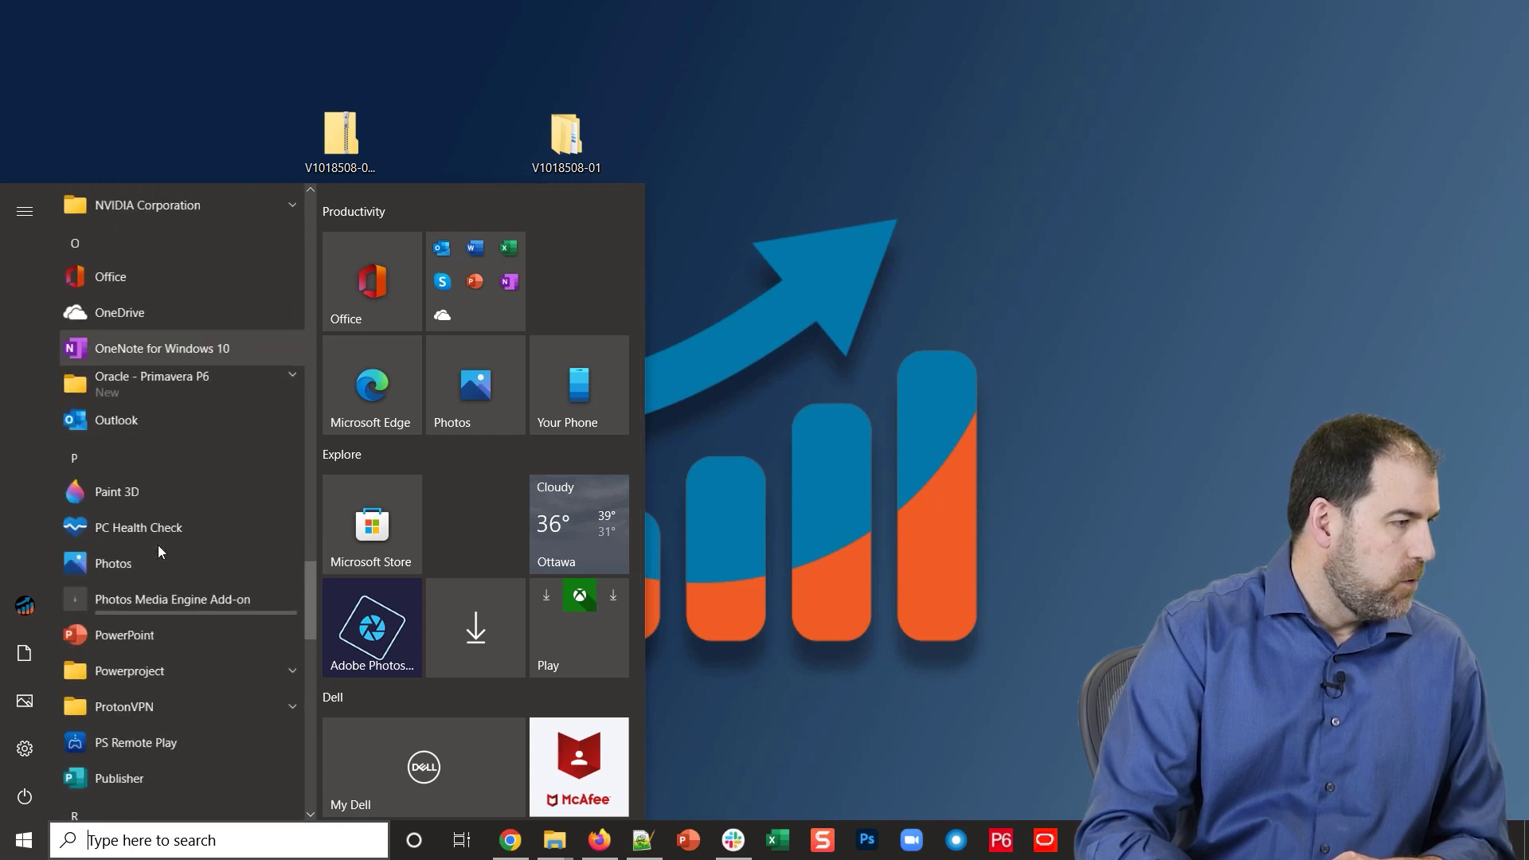
pyautogui.click(278, 375)
pyautogui.scroll(-3, 184, 486)
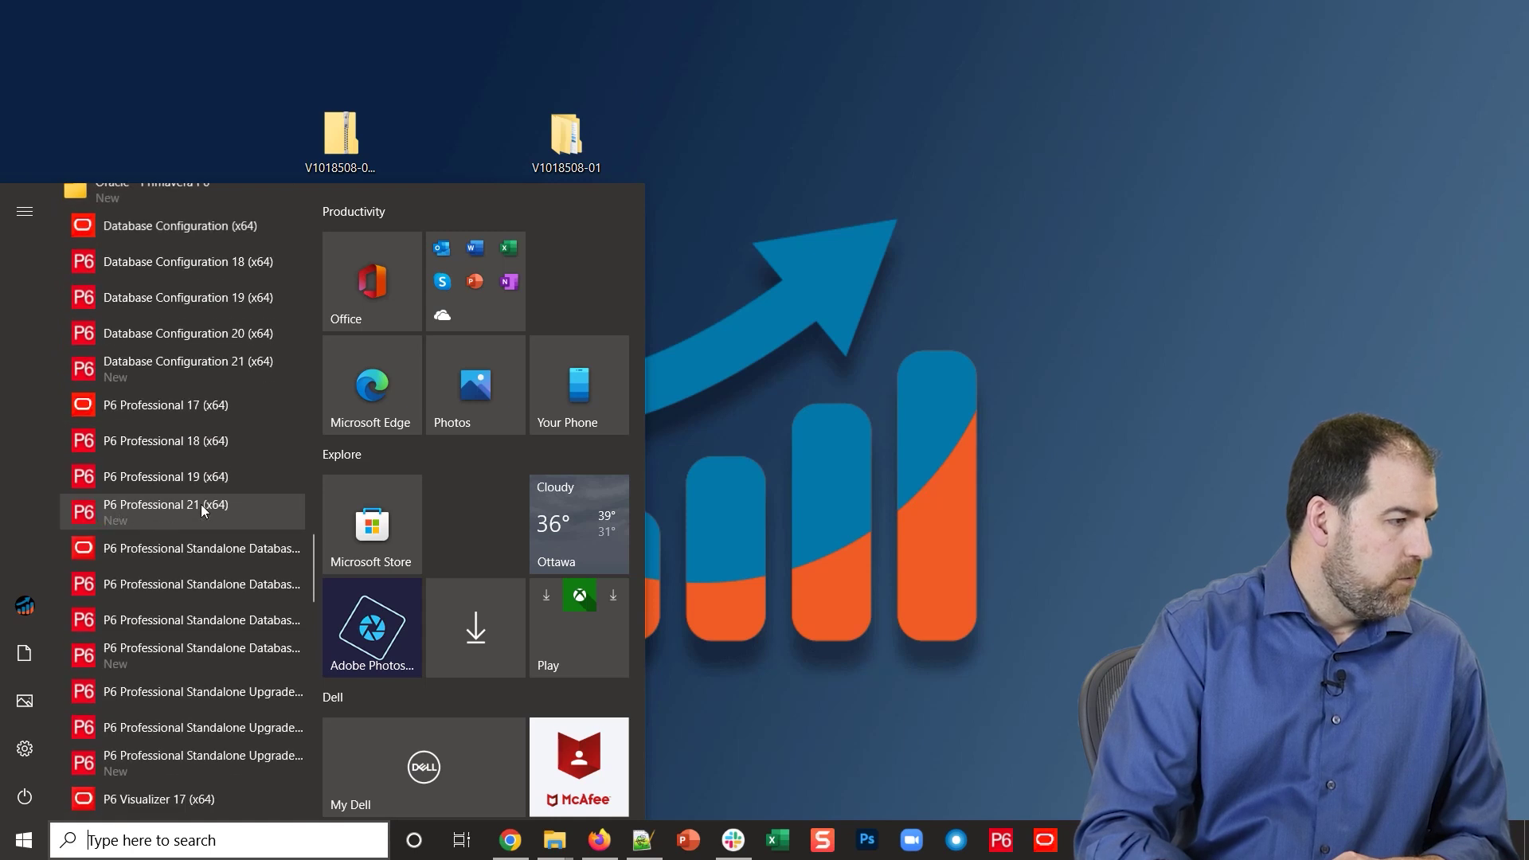
pyautogui.click(145, 508)
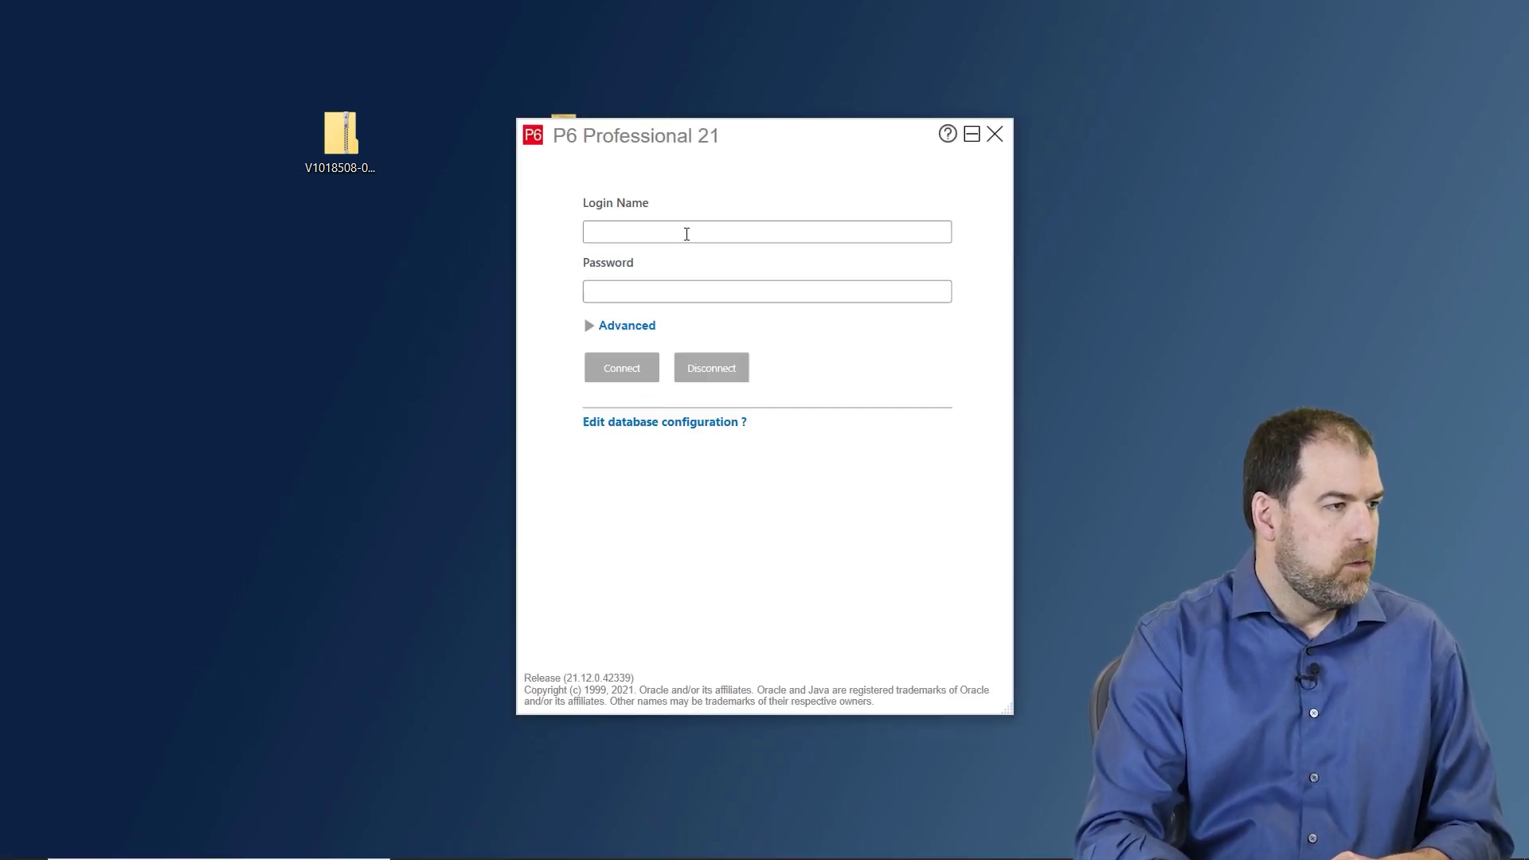
# - Connect to the PMDB_2112 database using the admin login name and its password
pyautogui.click(589, 327)
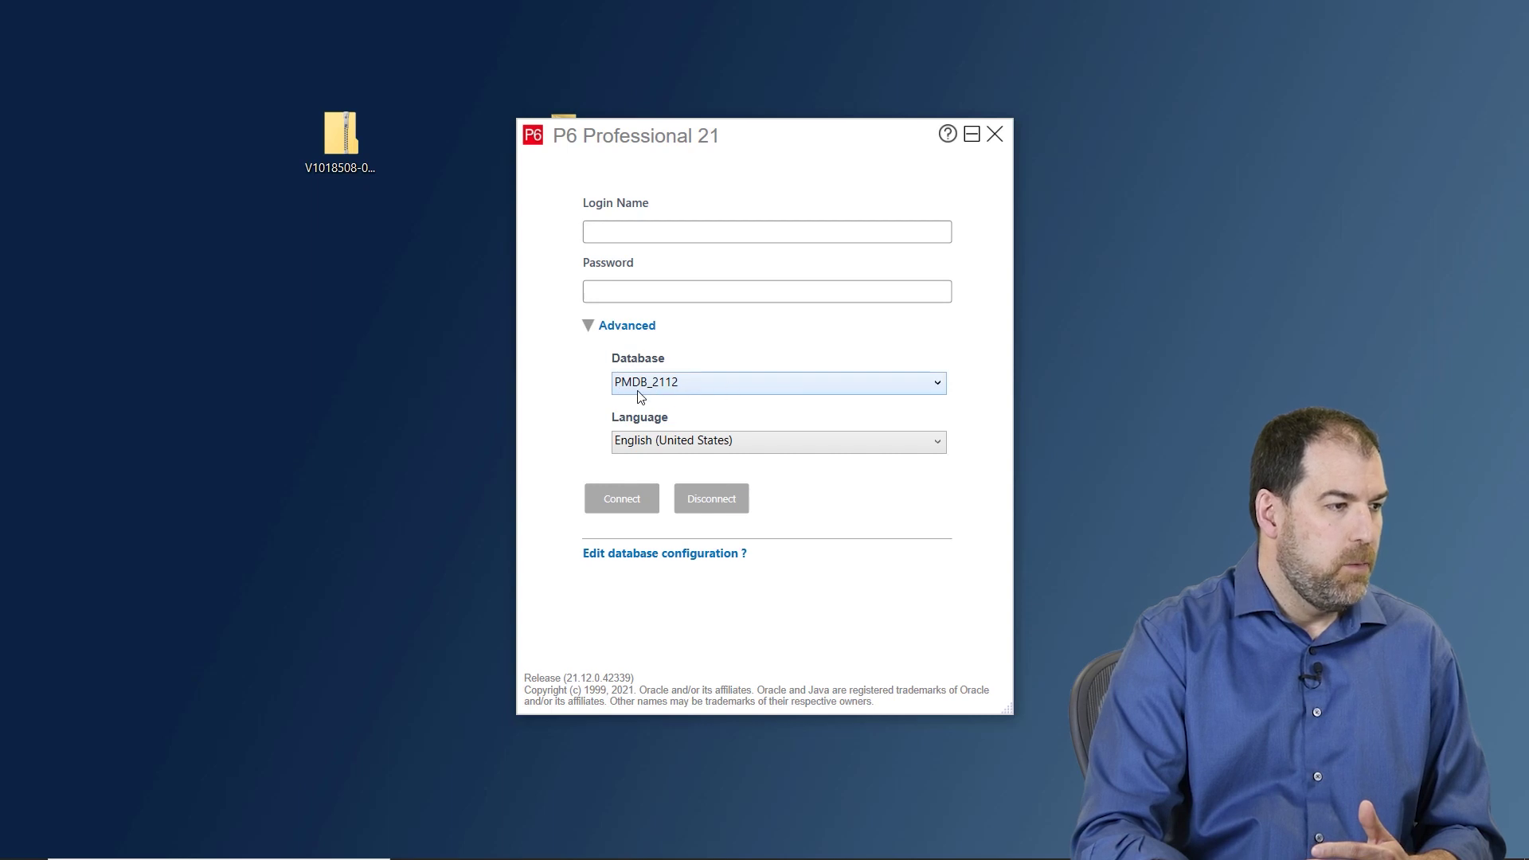
pyautogui.click(613, 232)
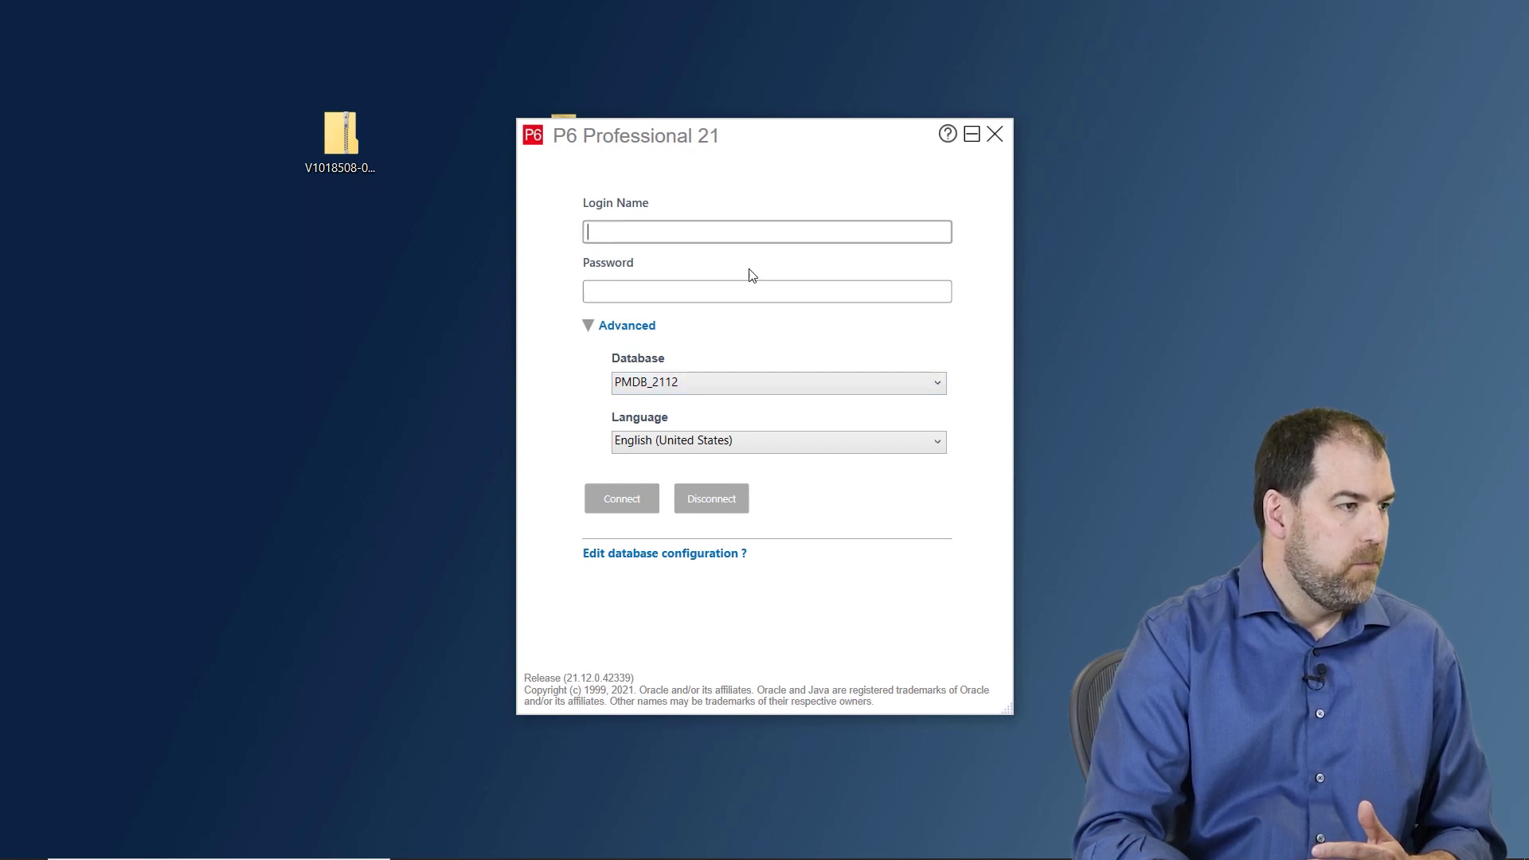
pyautogui.write('admin')
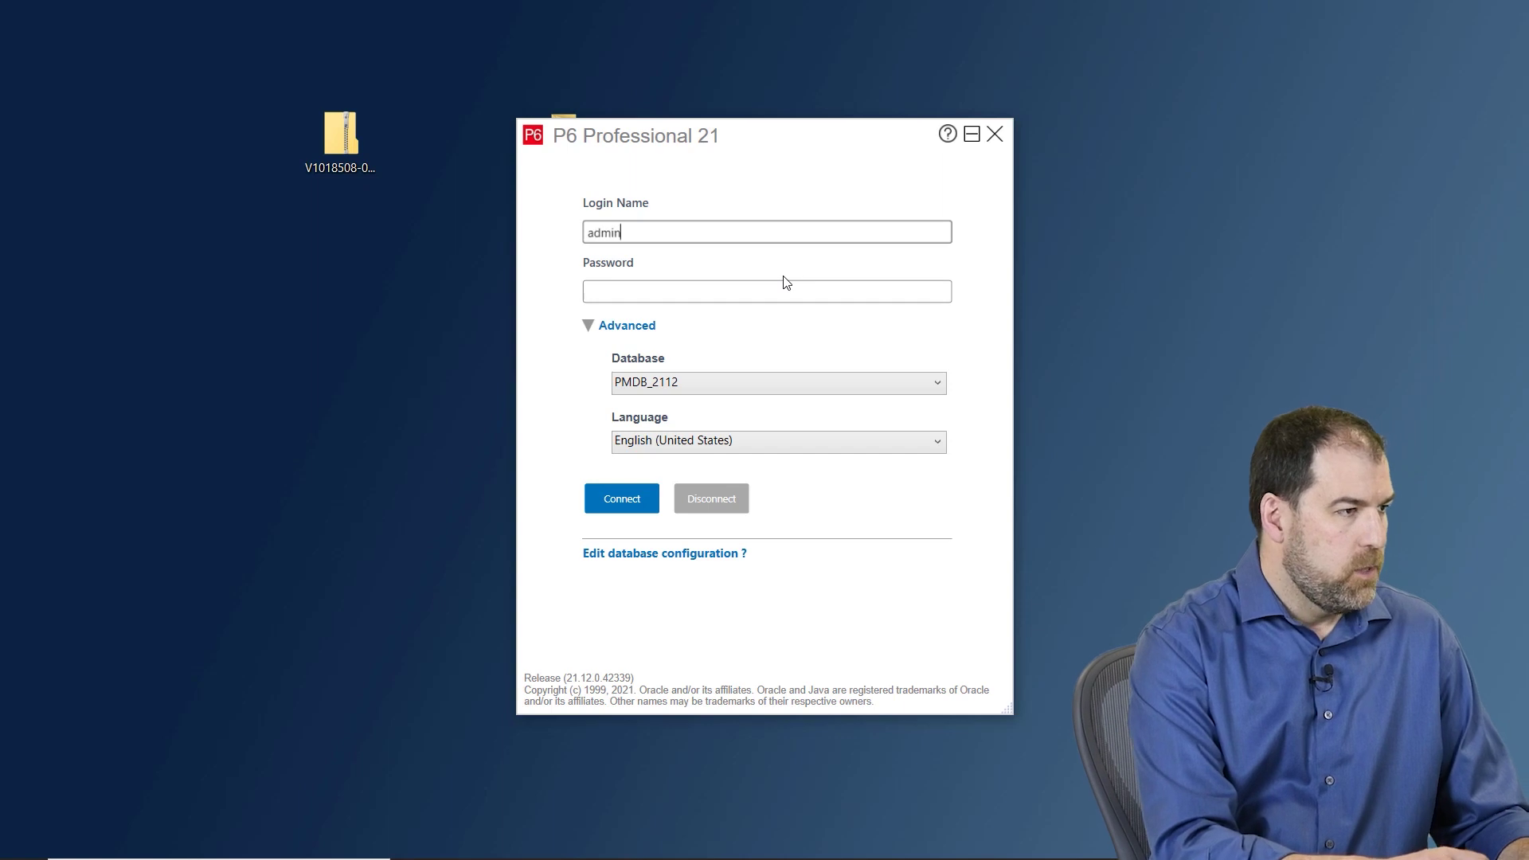
pyautogui.press('Tab')
pyautogui.write('admin')
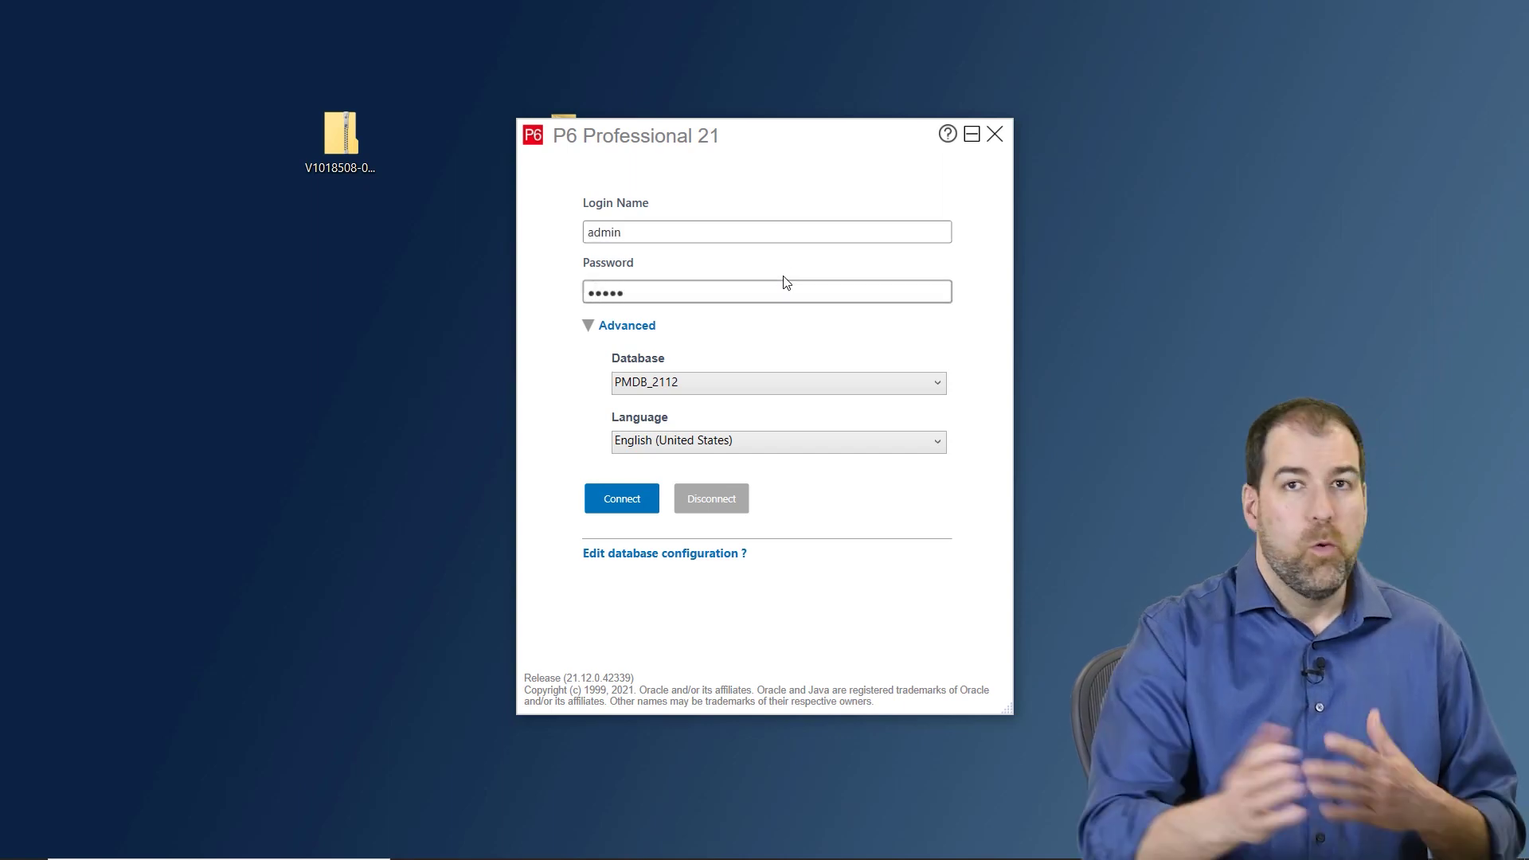
pyautogui.click(623, 498)
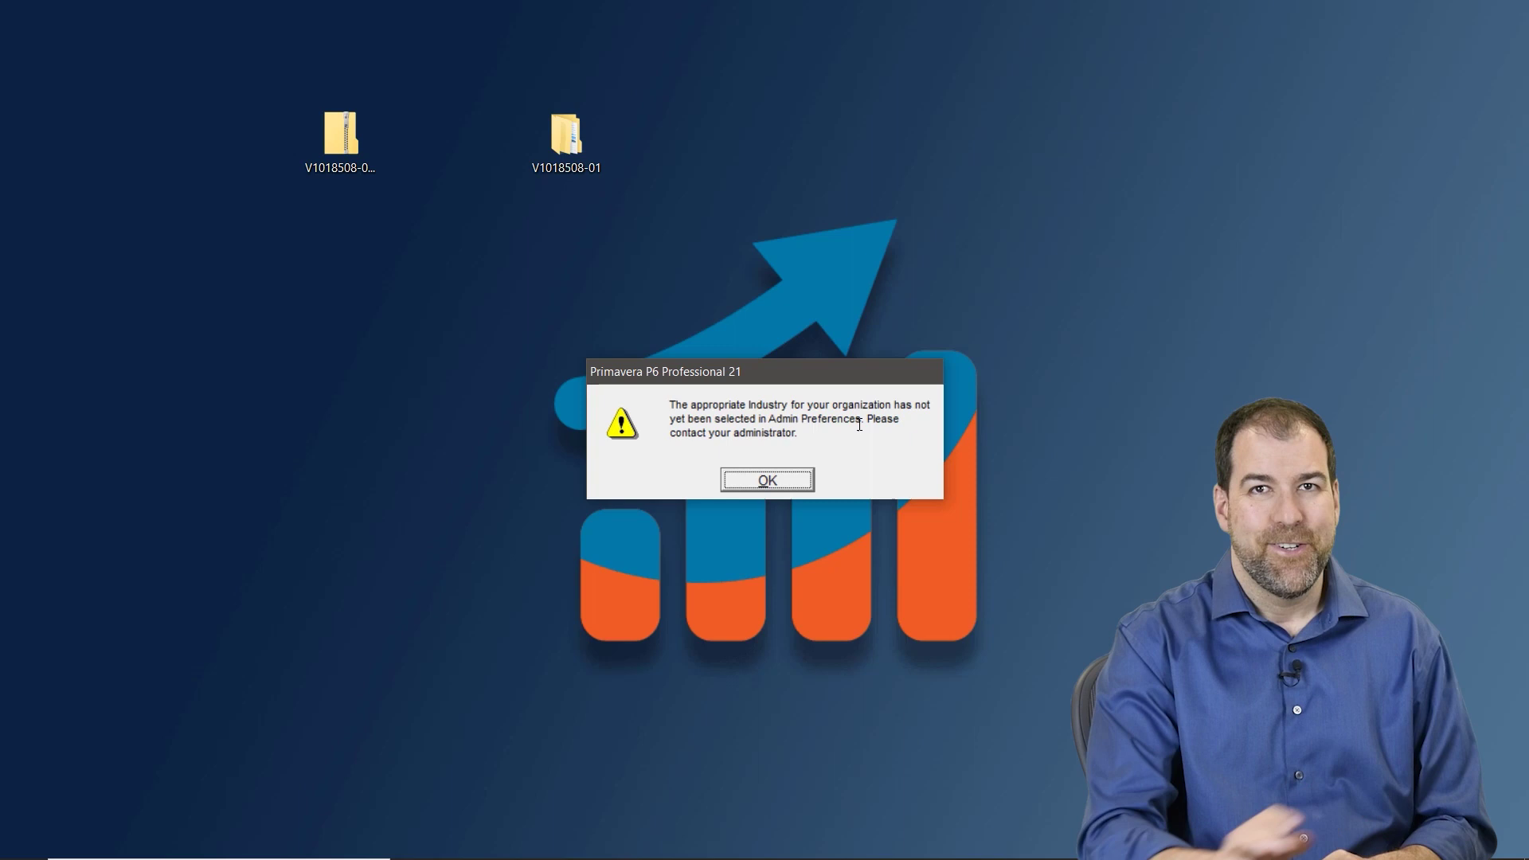
# - Dismiss the missing-industry warning to open the Projects window
pyautogui.click(769, 481)
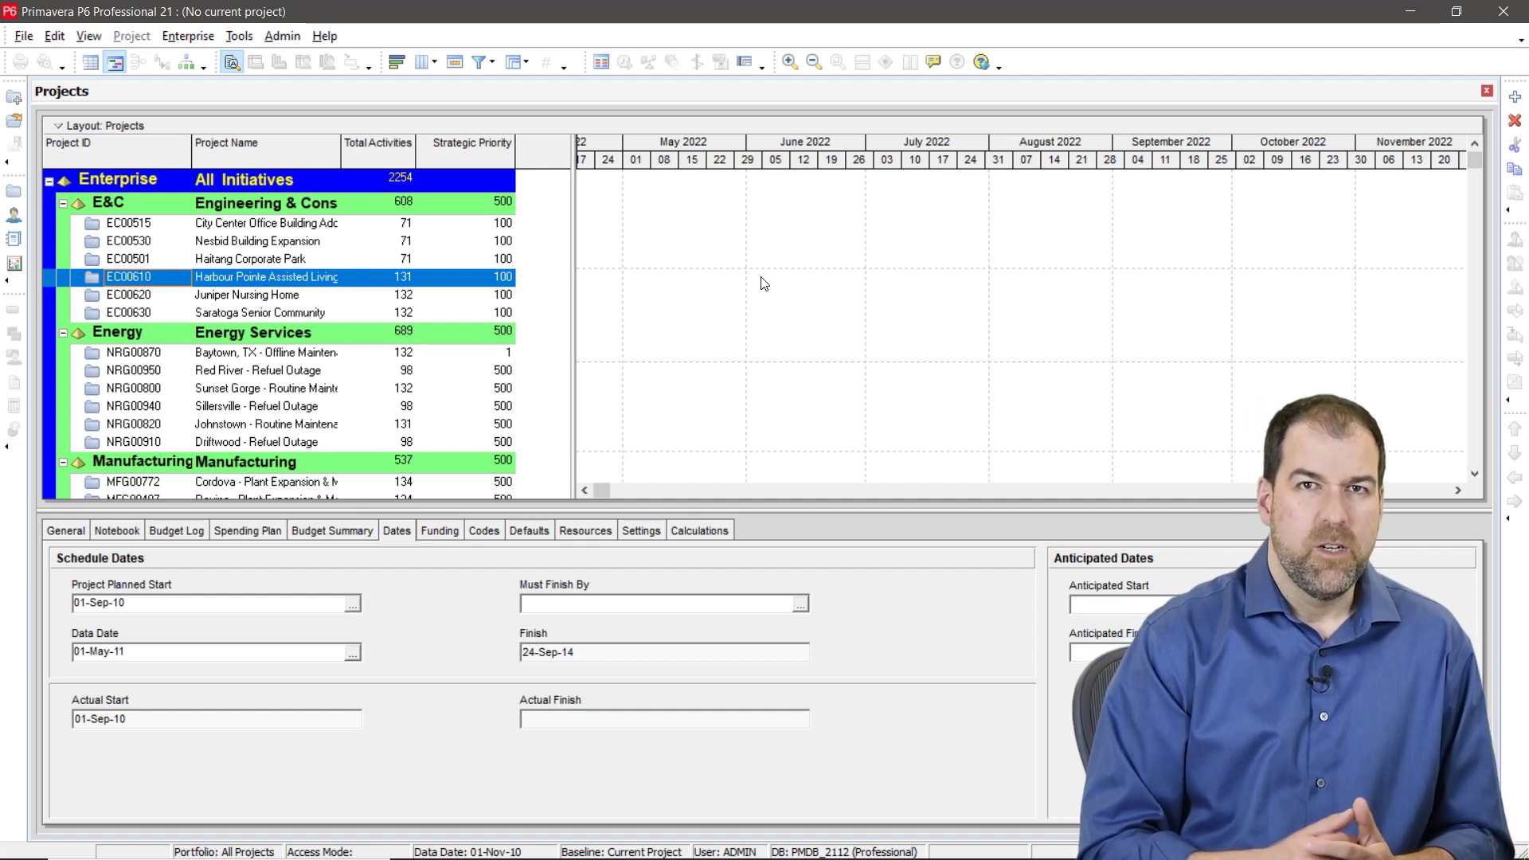
# - Select Engineering and Construction on the Industry tab of Admin Preferences
pyautogui.click(283, 36)
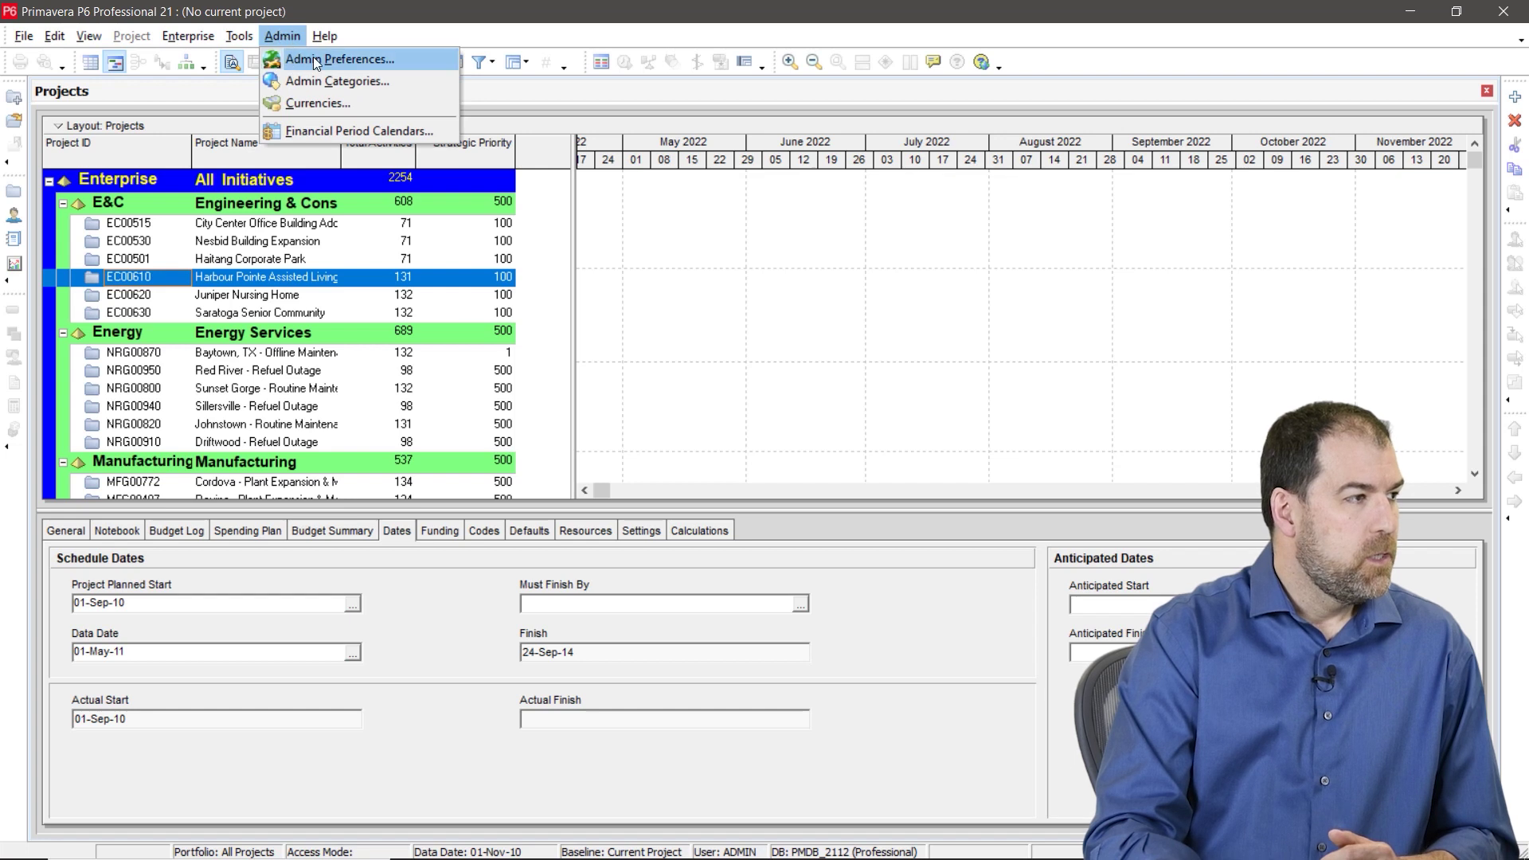
pyautogui.click(427, 61)
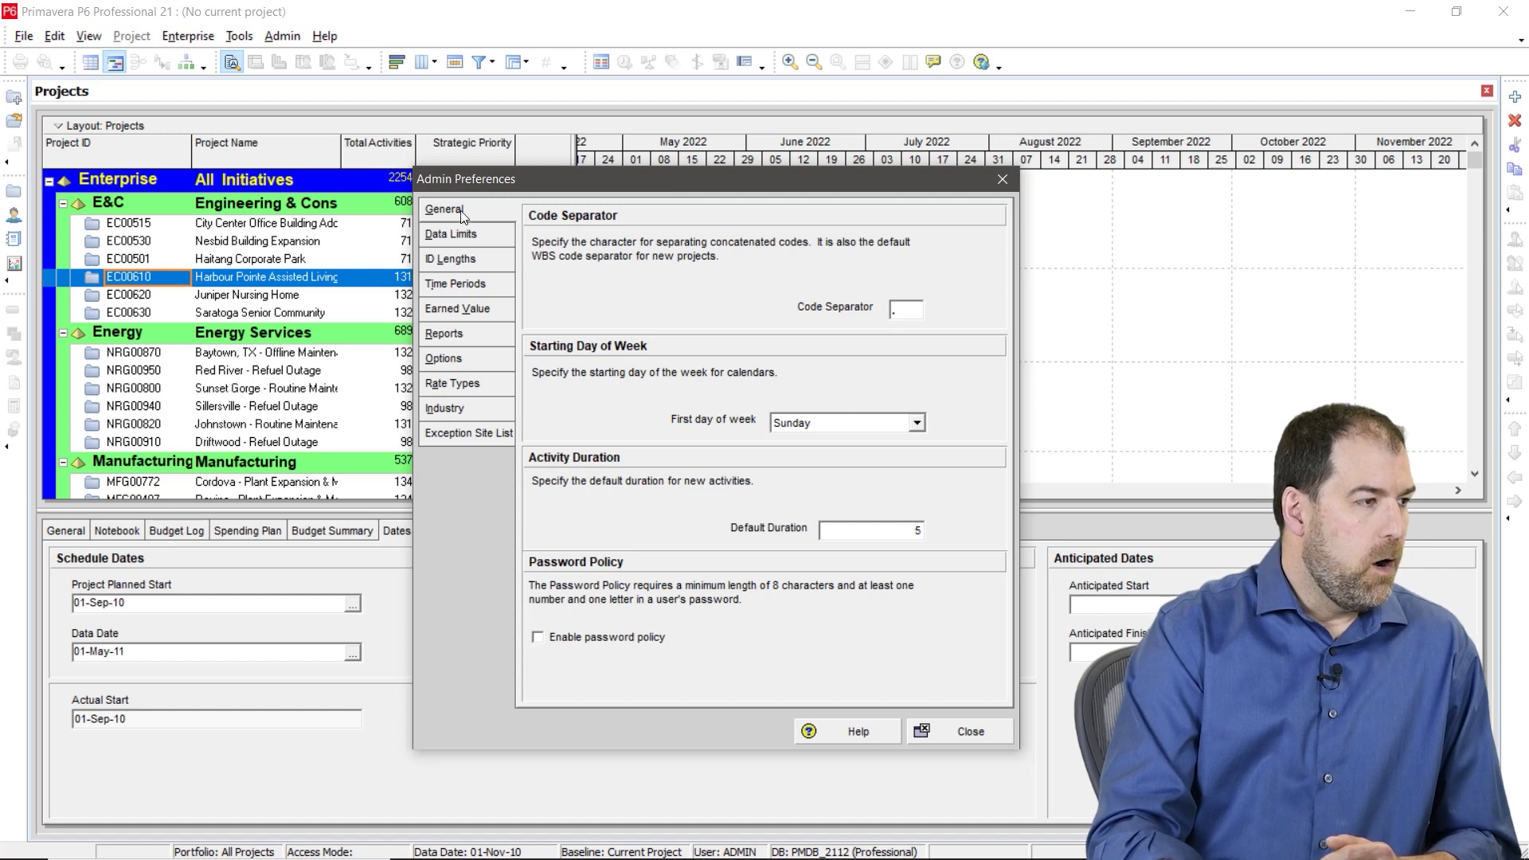
pyautogui.click(465, 411)
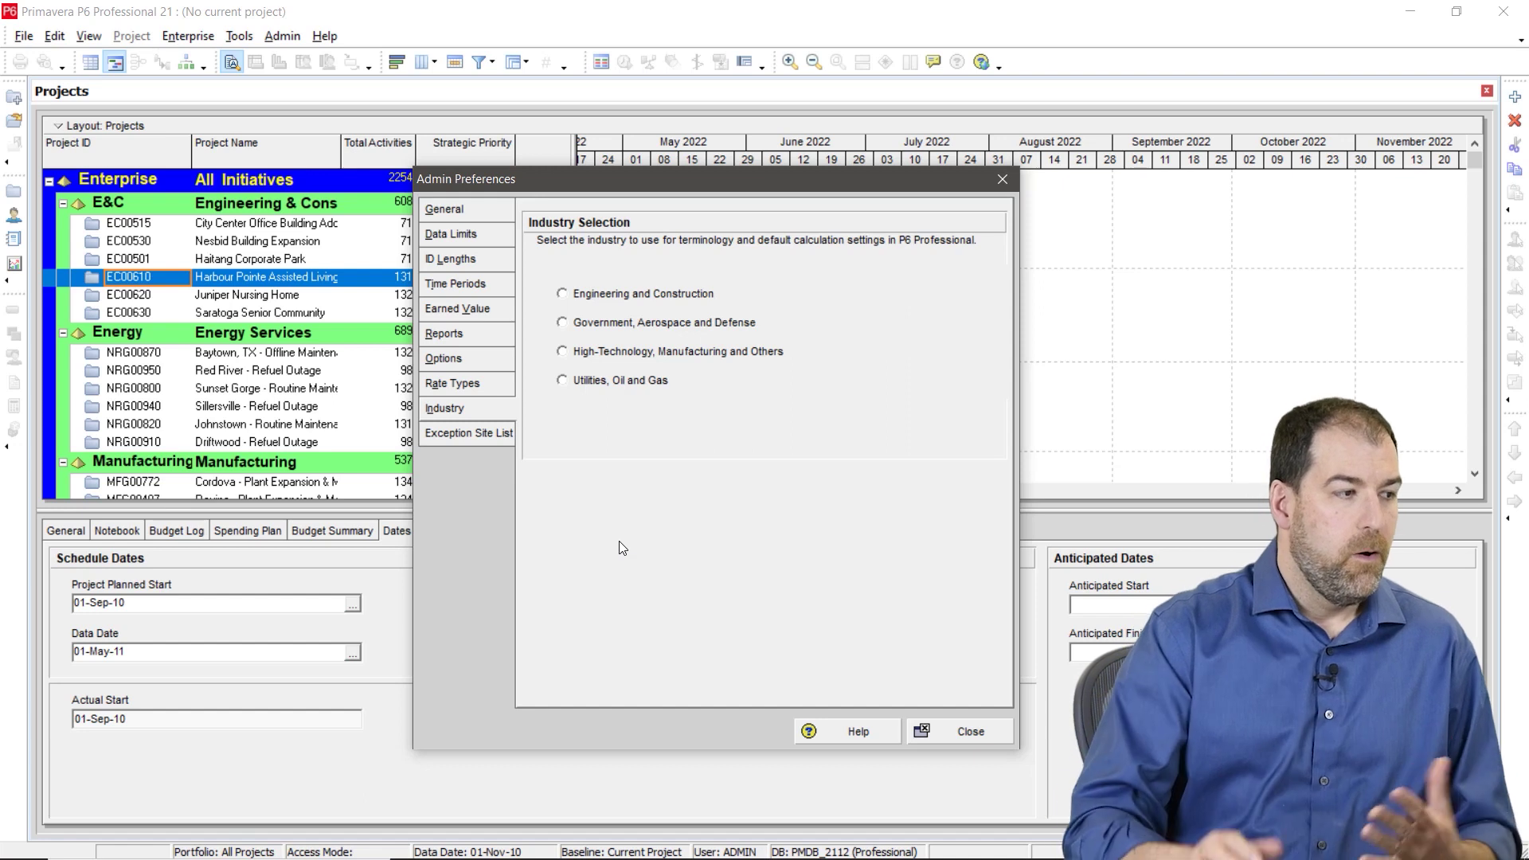
pyautogui.click(613, 294)
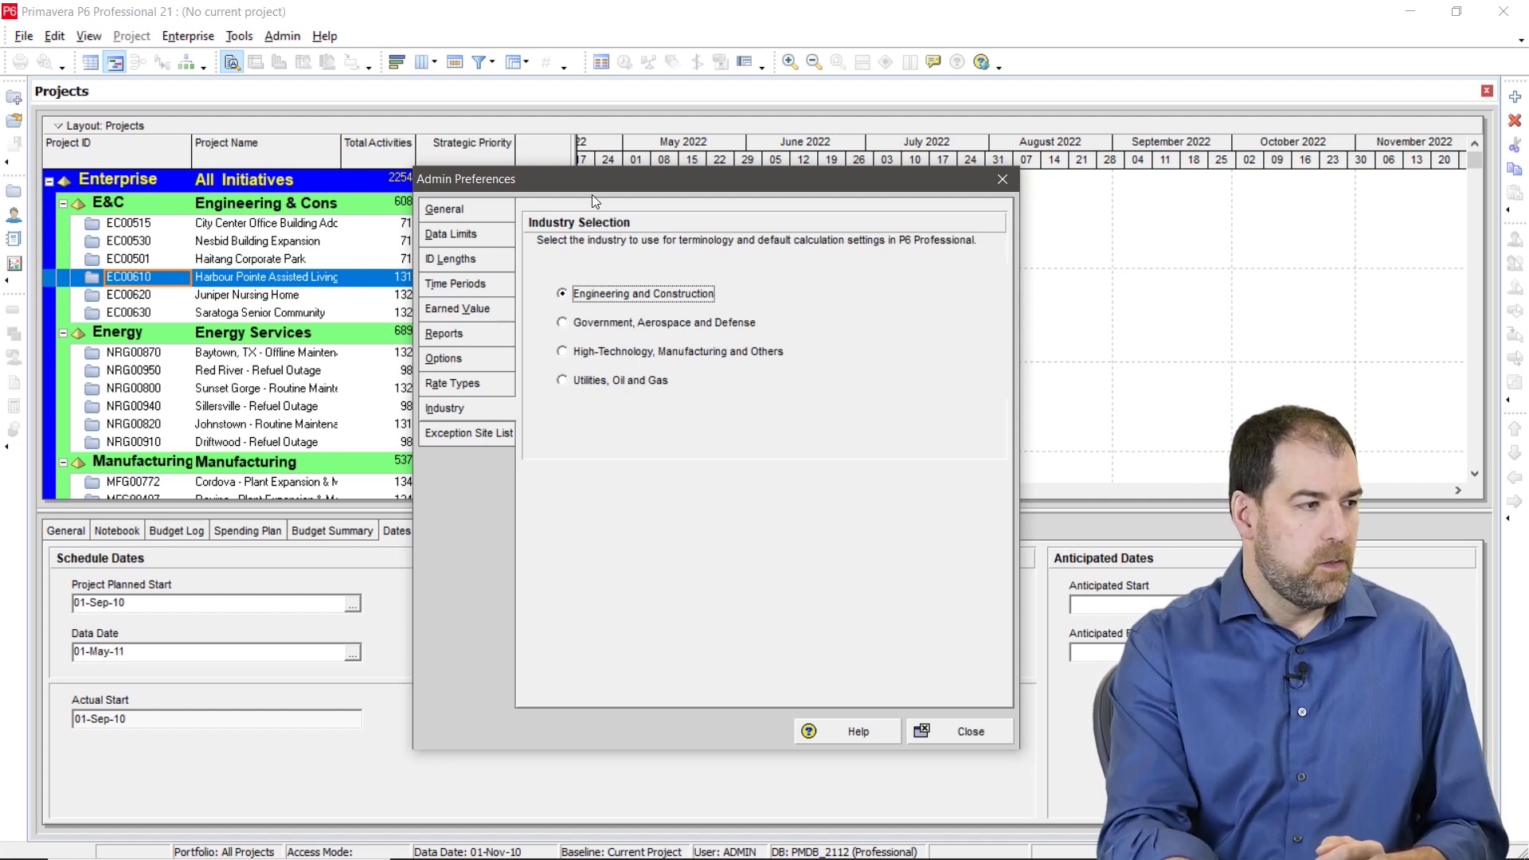
# - Close Admin Preferences and confirm the industry change notice about new users
pyautogui.click(965, 728)
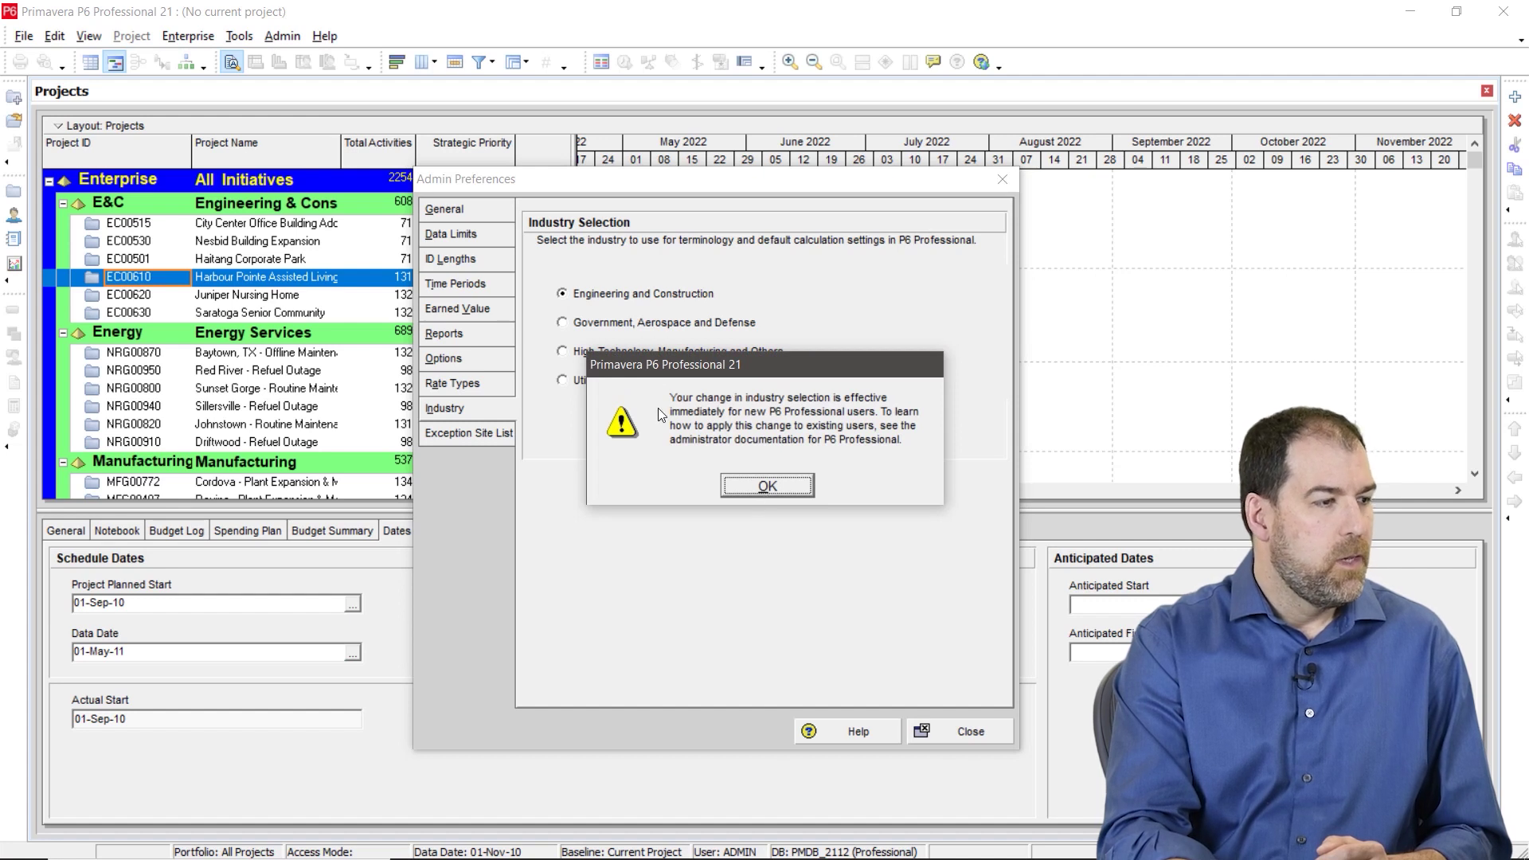
pyautogui.moveTo(670, 397); pyautogui.dragTo(838, 439)
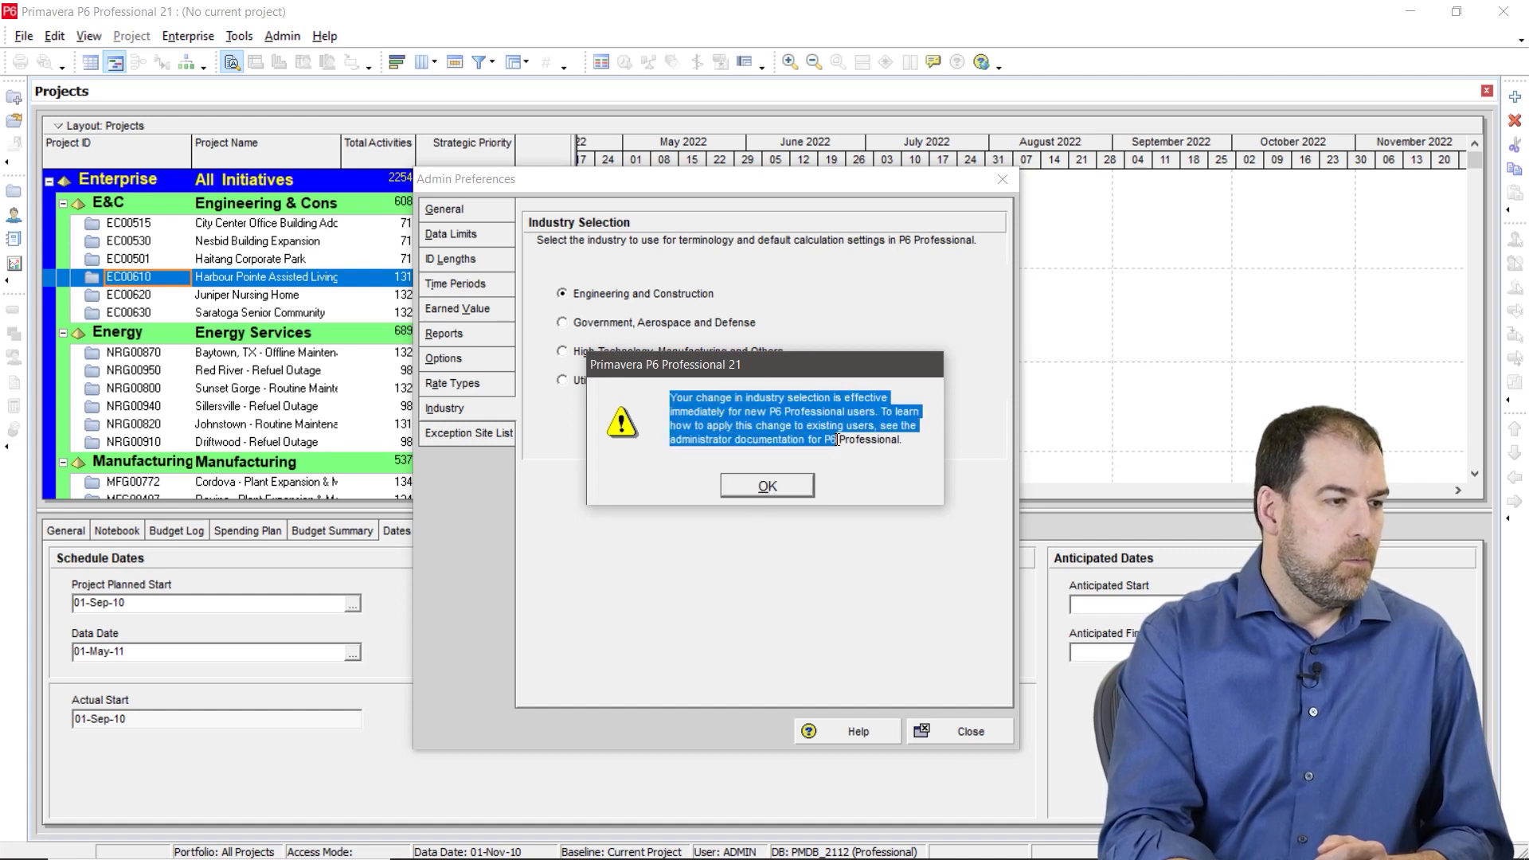
pyautogui.click(760, 484)
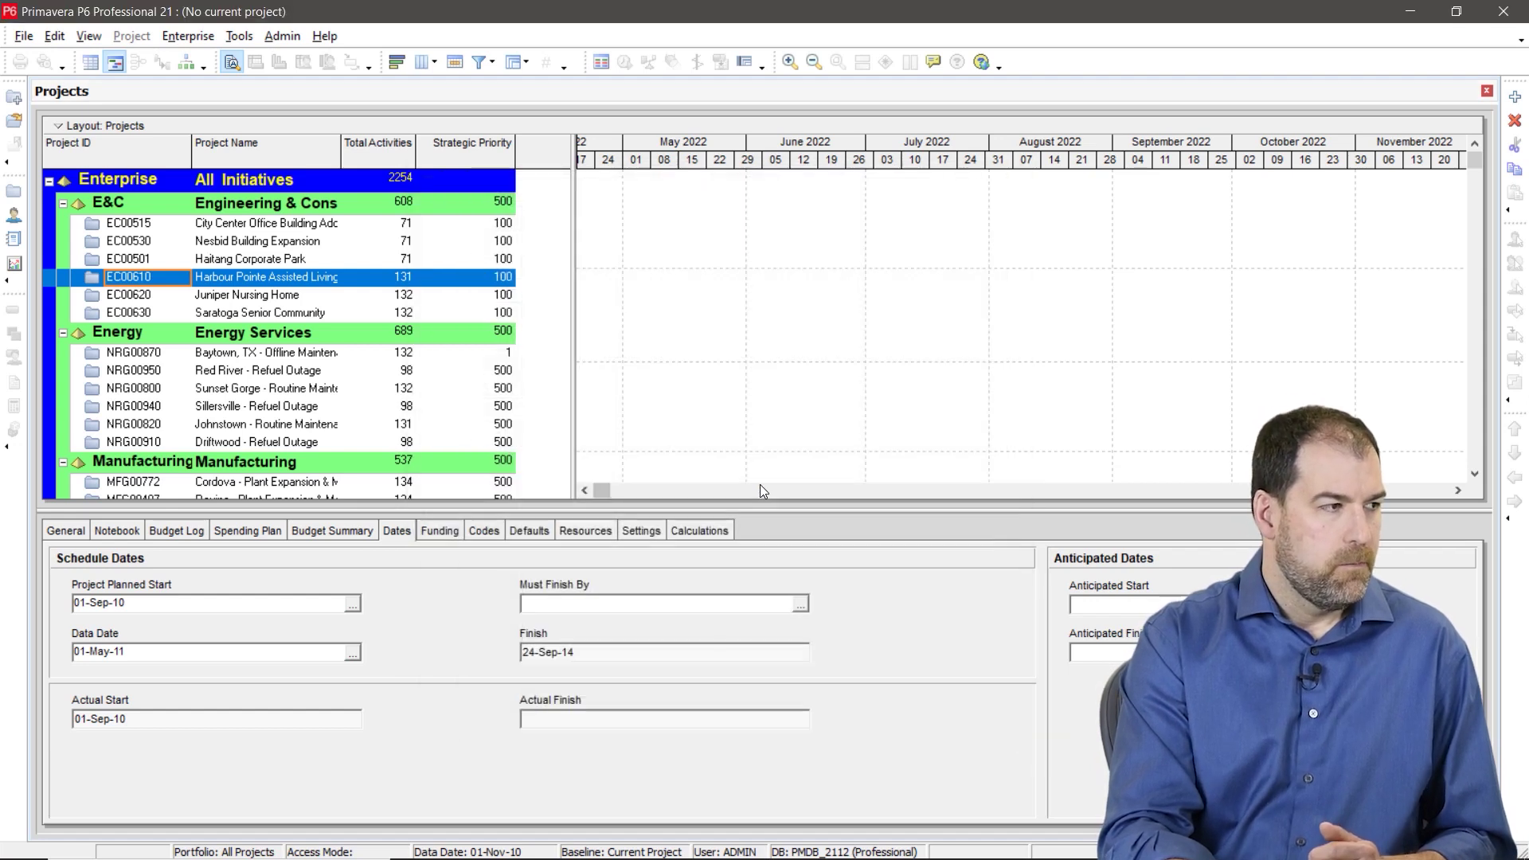